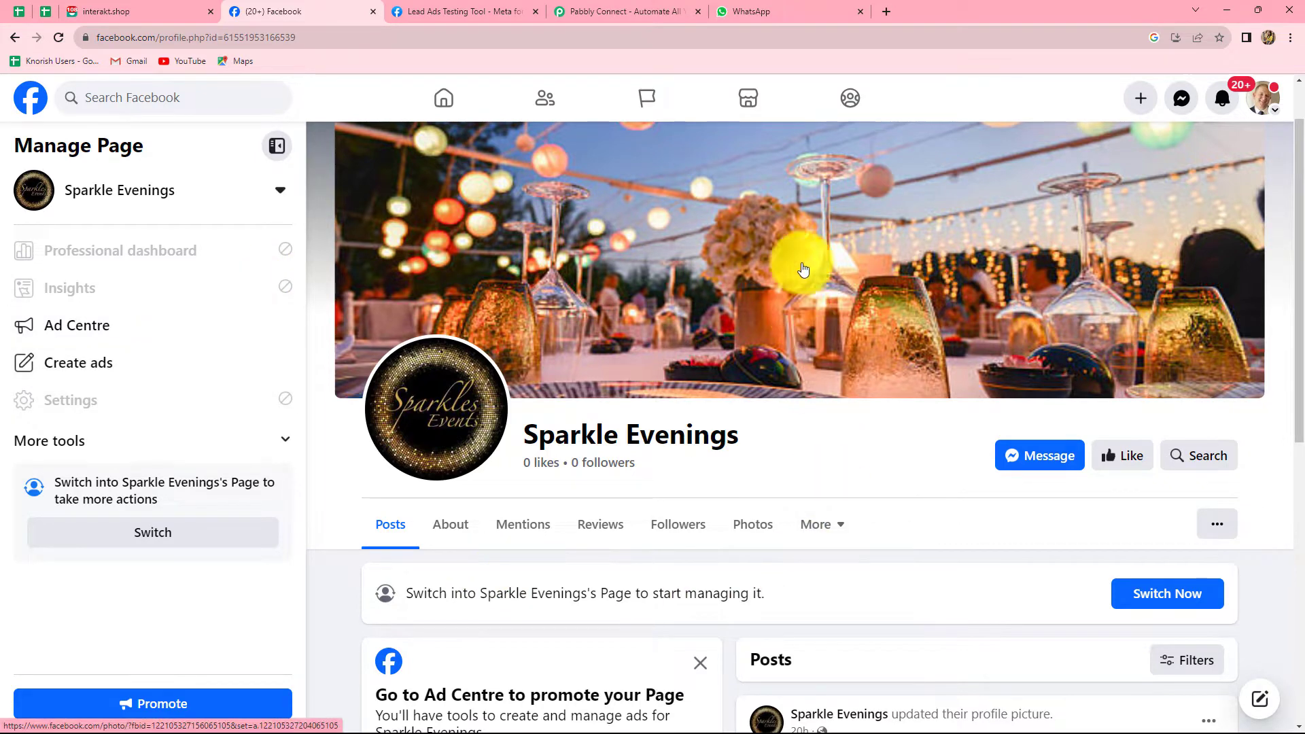
Check the Sparkle Evenings welcome messages in WhatsApp Web and Interakt's approved templates, then go to Pabbly Connect.
left_click(790, 7)
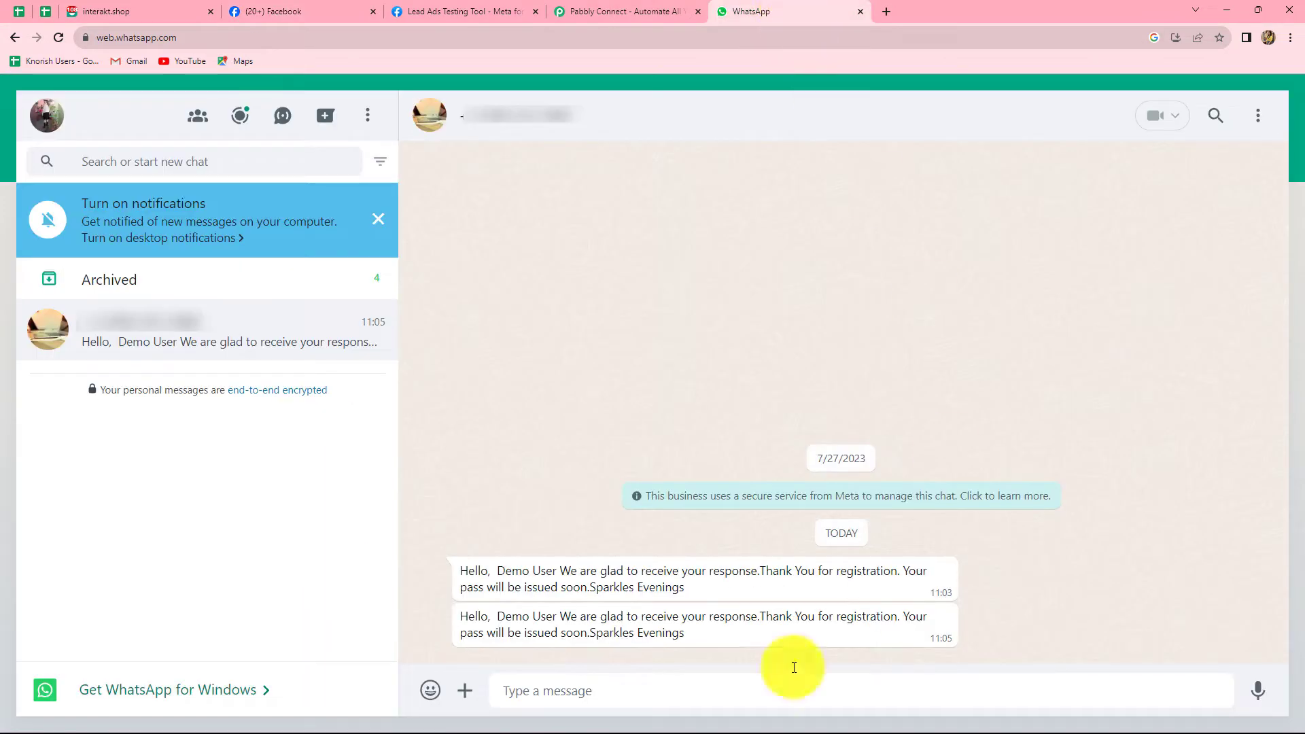
left_click(108, 3)
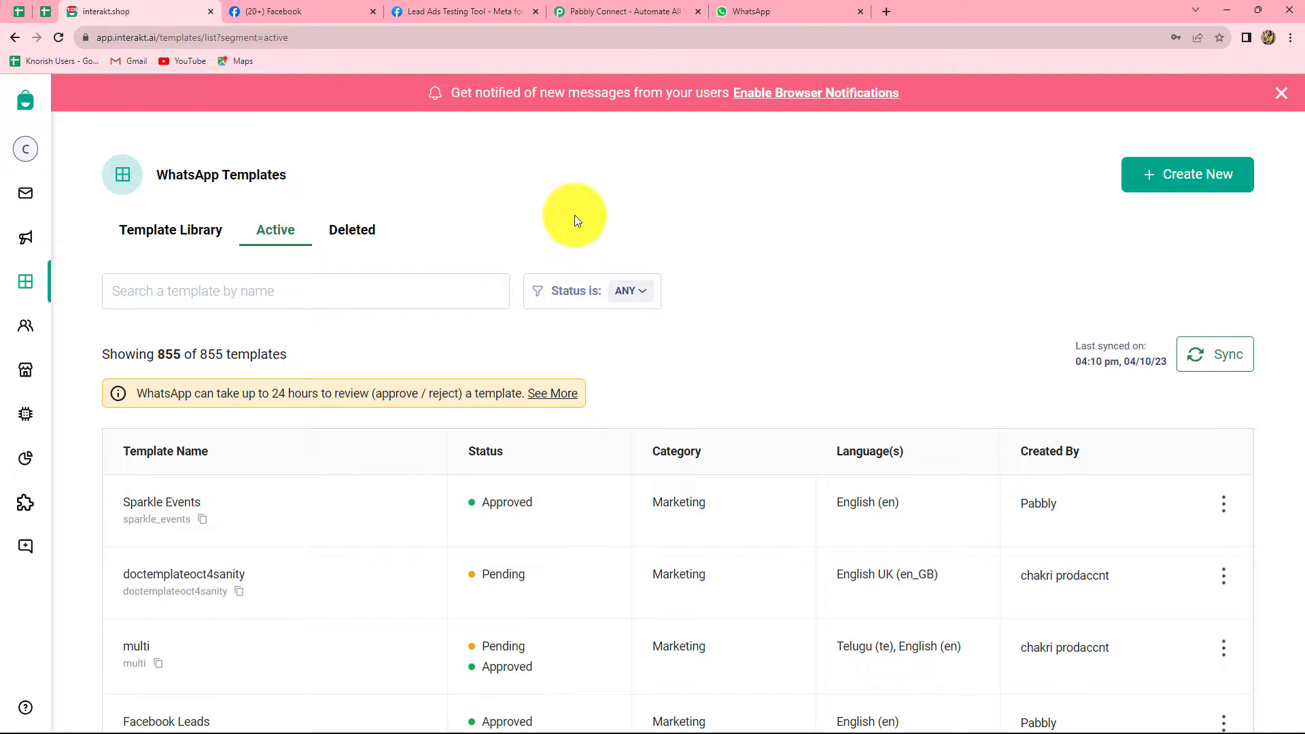
left_click(608, 7)
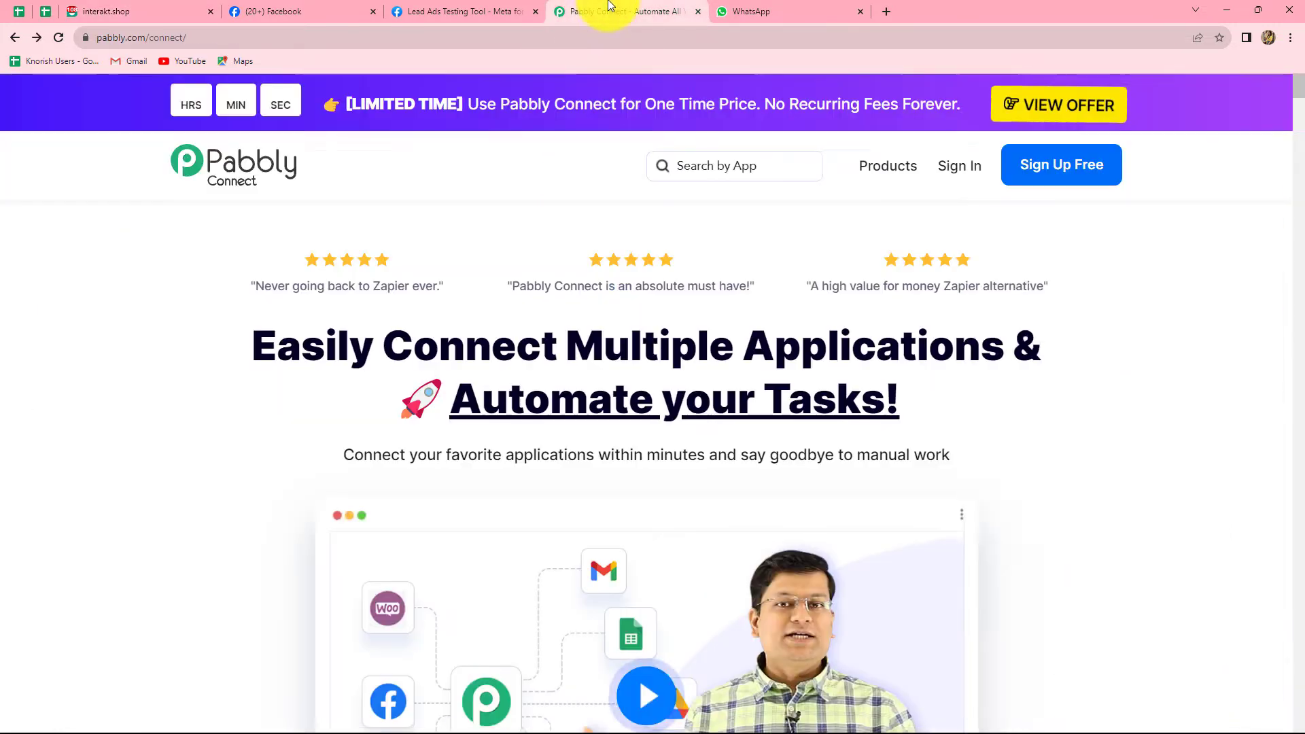
Dismiss the chat widget and lifetime-offer popup, sign in, and launch Pabbly Connect from its card.
left_click(1251, 184)
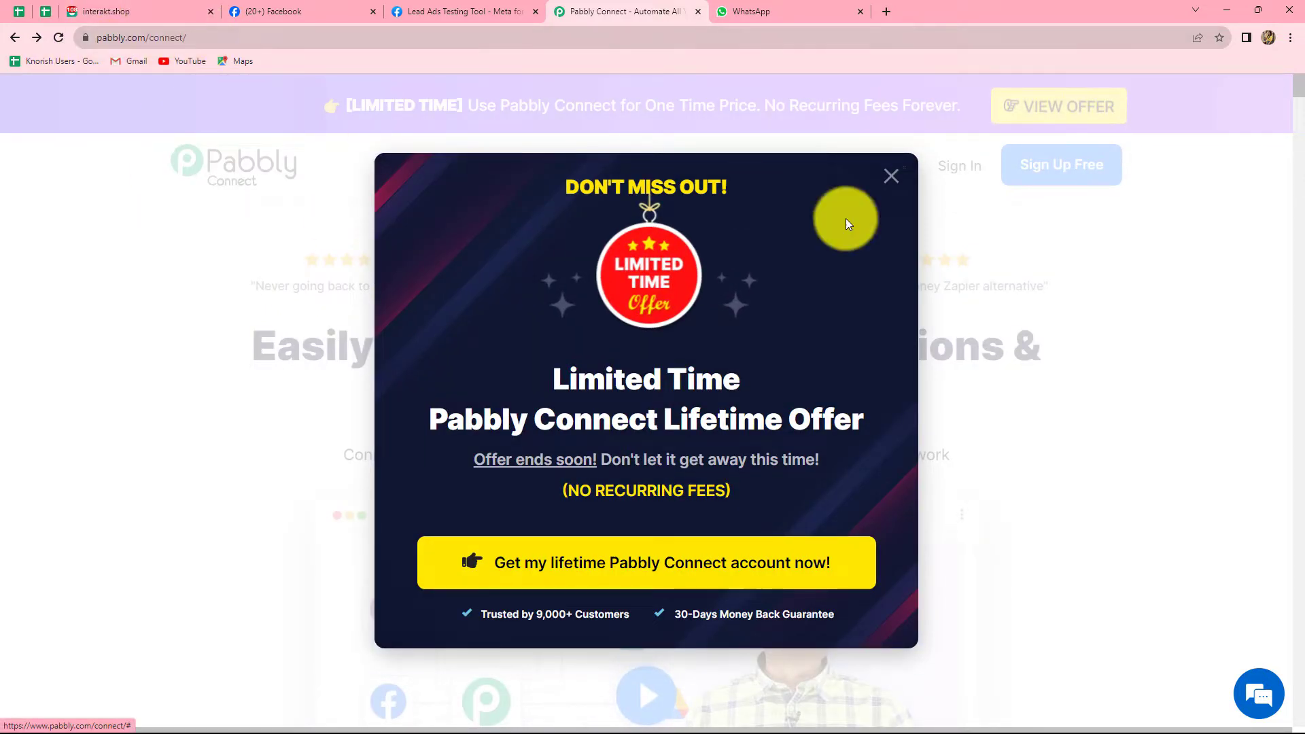
left_click(893, 177)
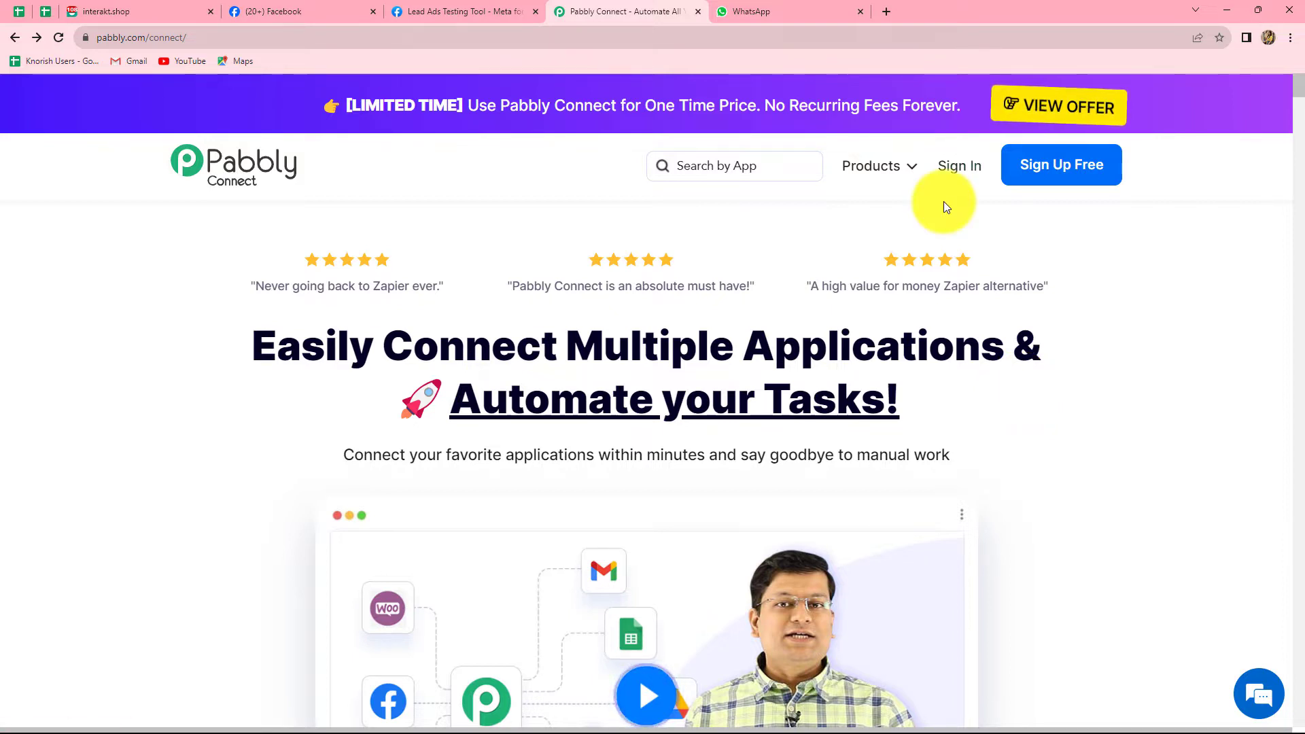
left_click(952, 167)
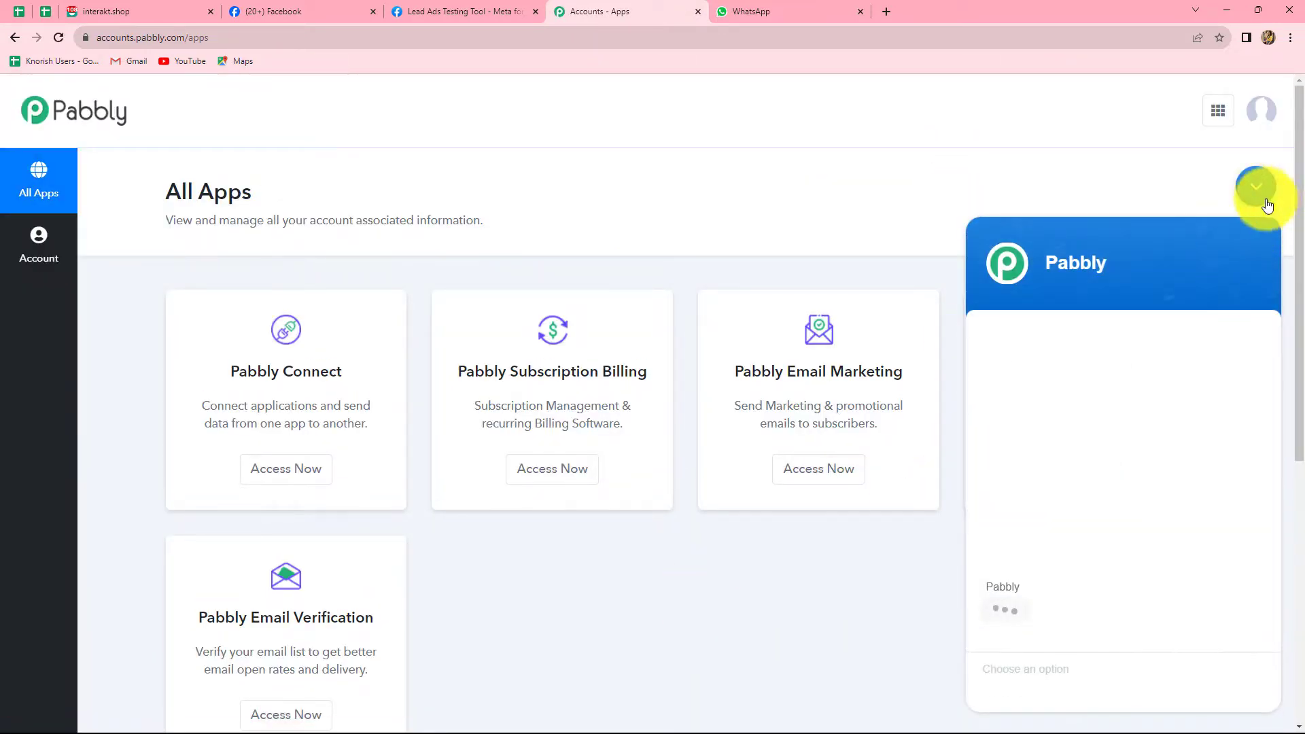
left_click(1257, 188)
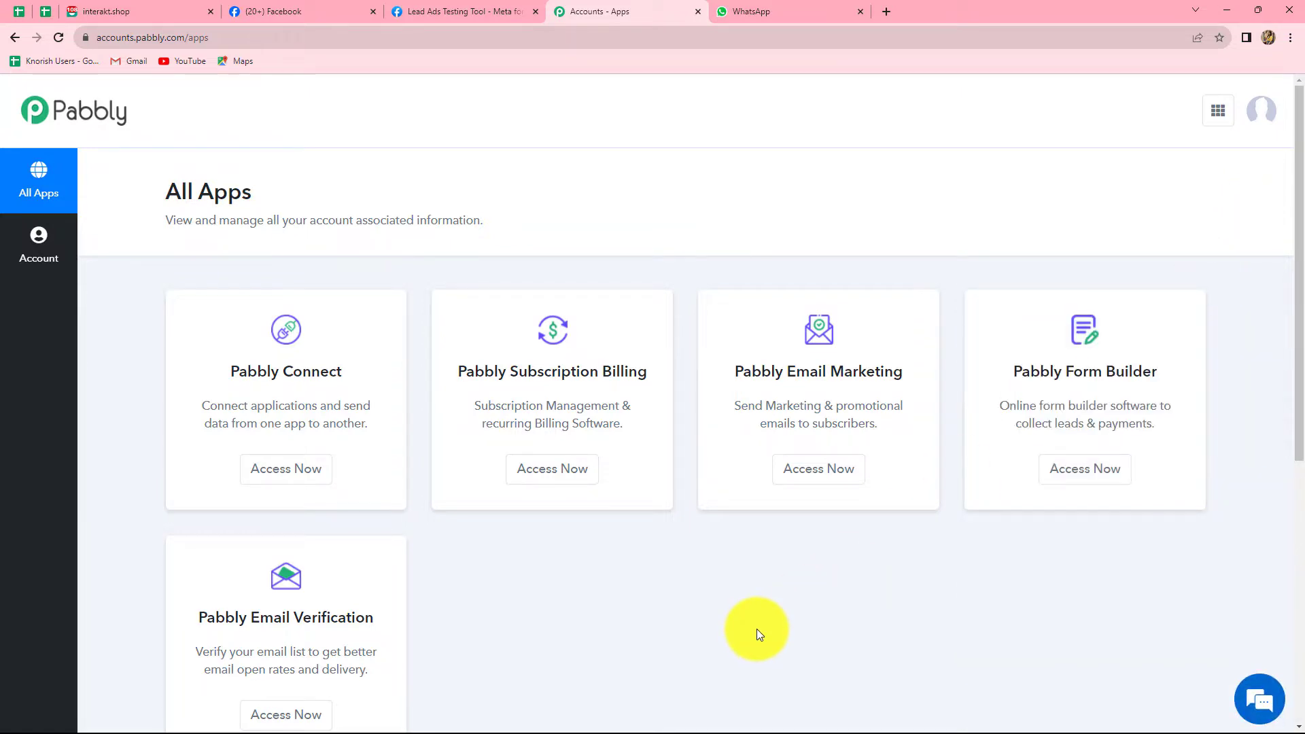
left_click(294, 479)
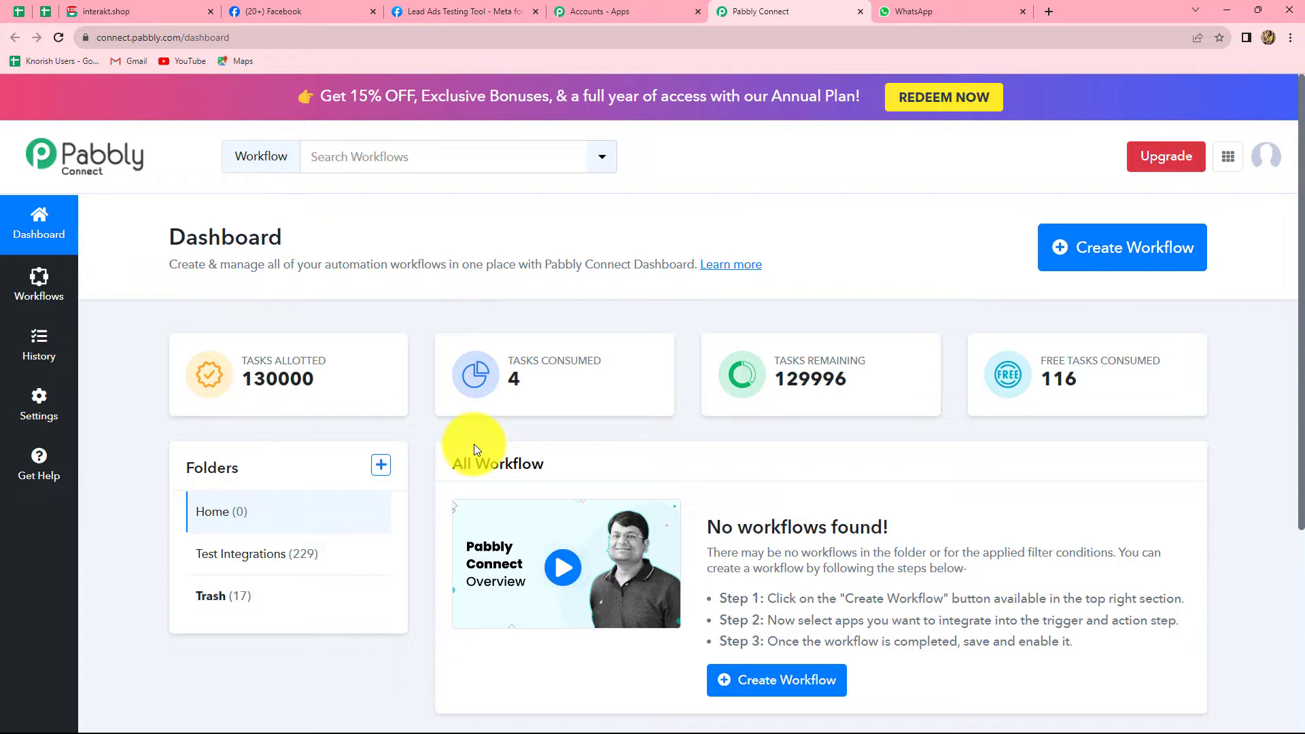
Open the Test Integrations folder to view its workflows.
left_click(285, 558)
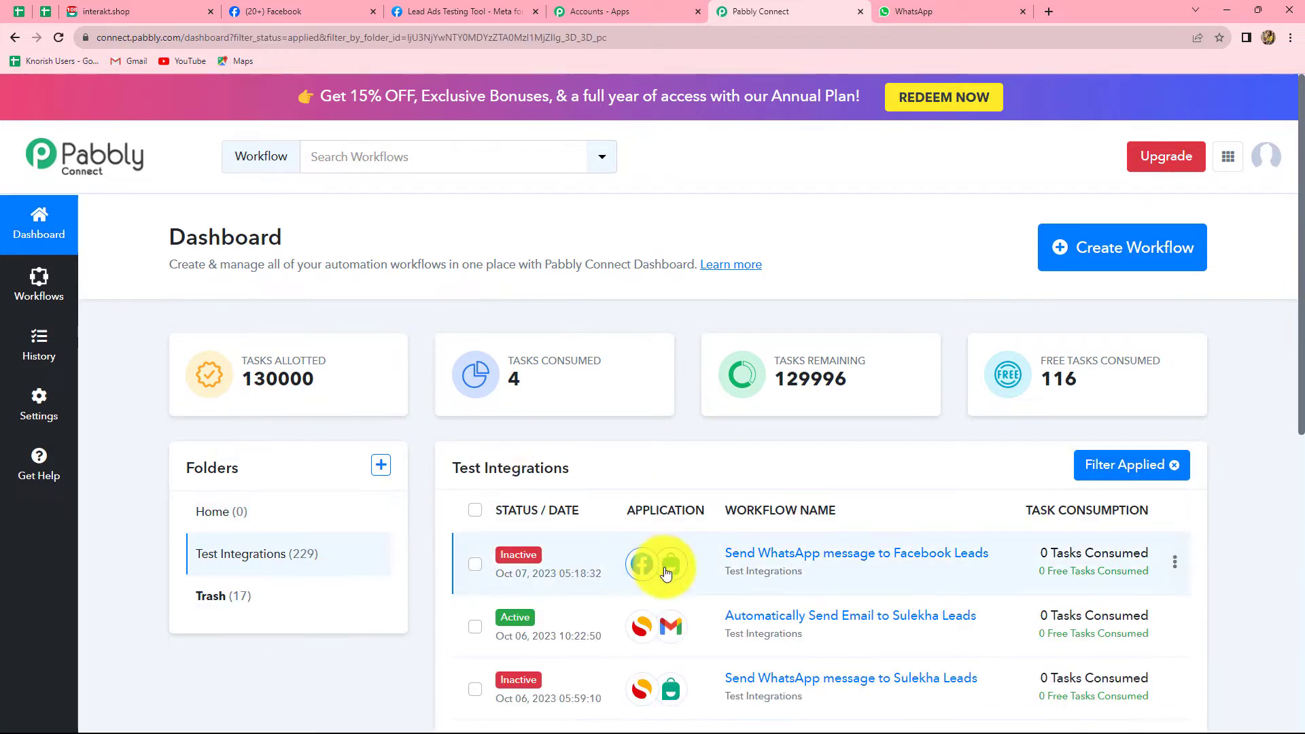
scroll(805, 590, "down", 8)
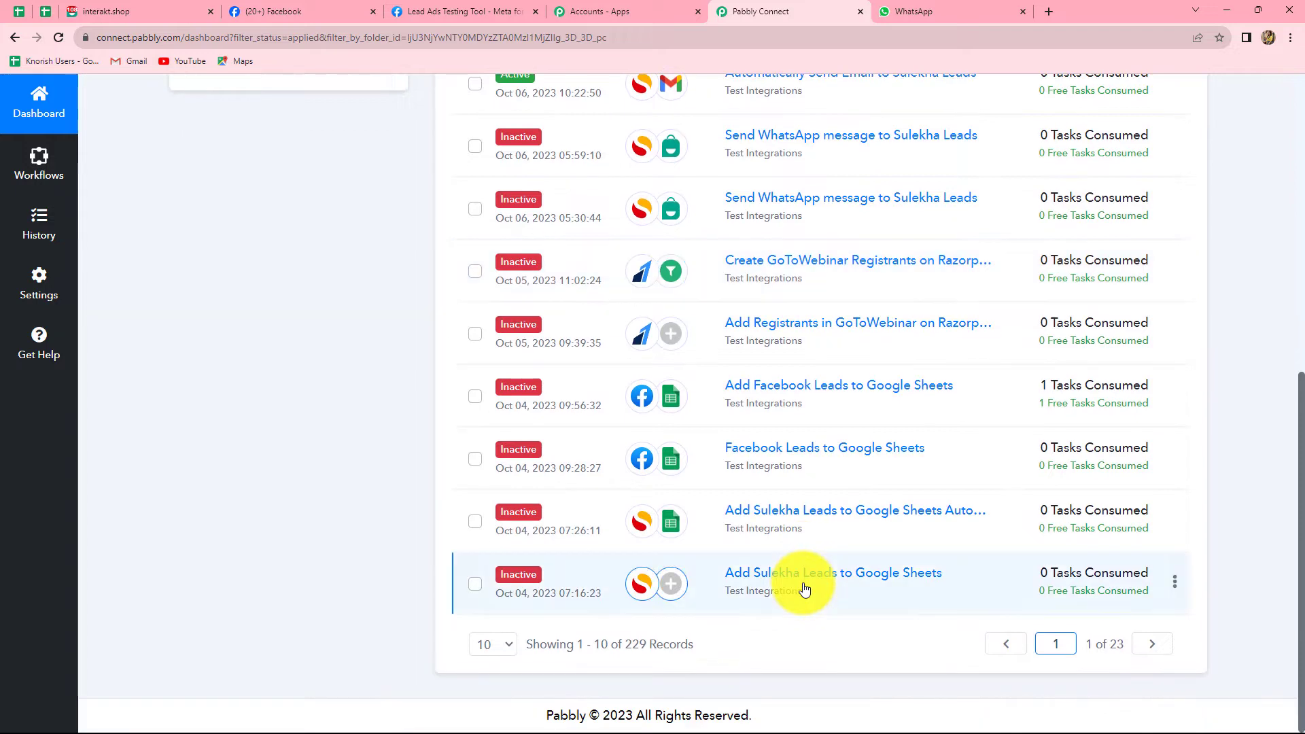
scroll(805, 590, "up", 3)
scroll(805, 590, "up", 4)
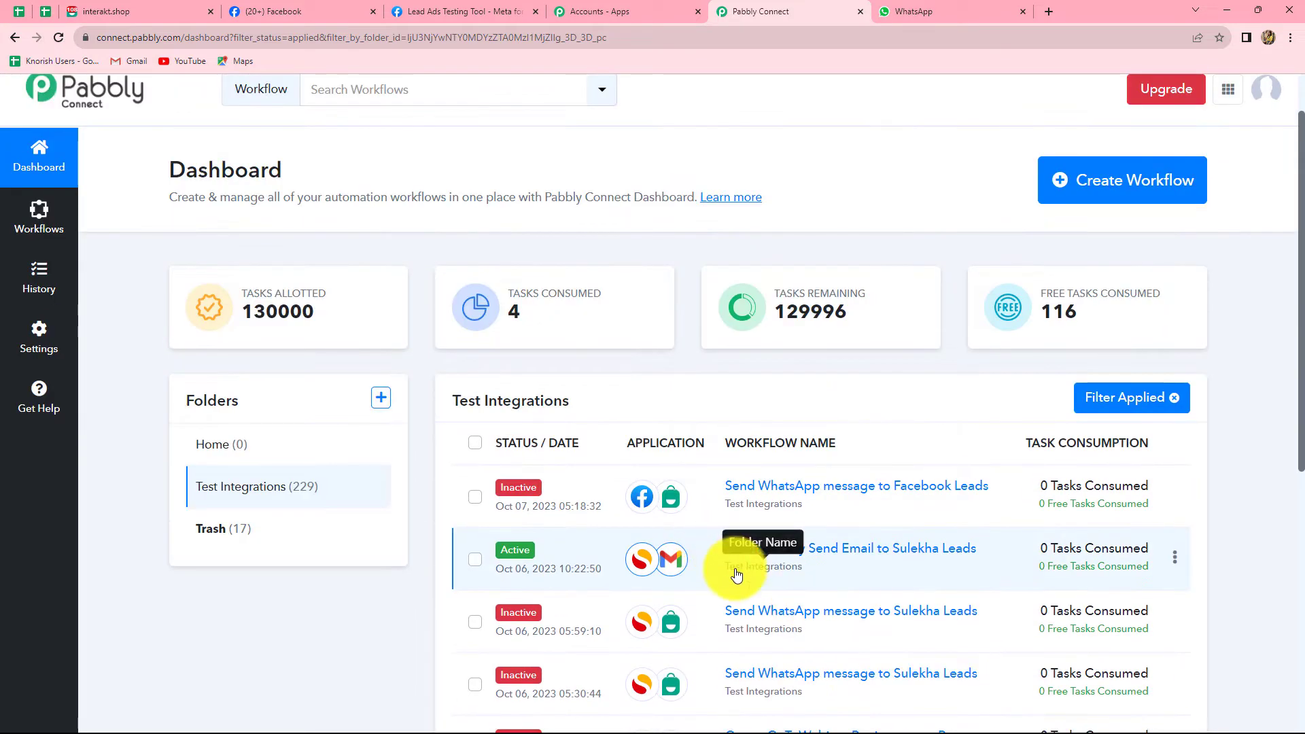
Create the workflow 'Send WhatsApp Message to Facebook Leads Automatically' in the Test Integrations folder.
left_click(1063, 195)
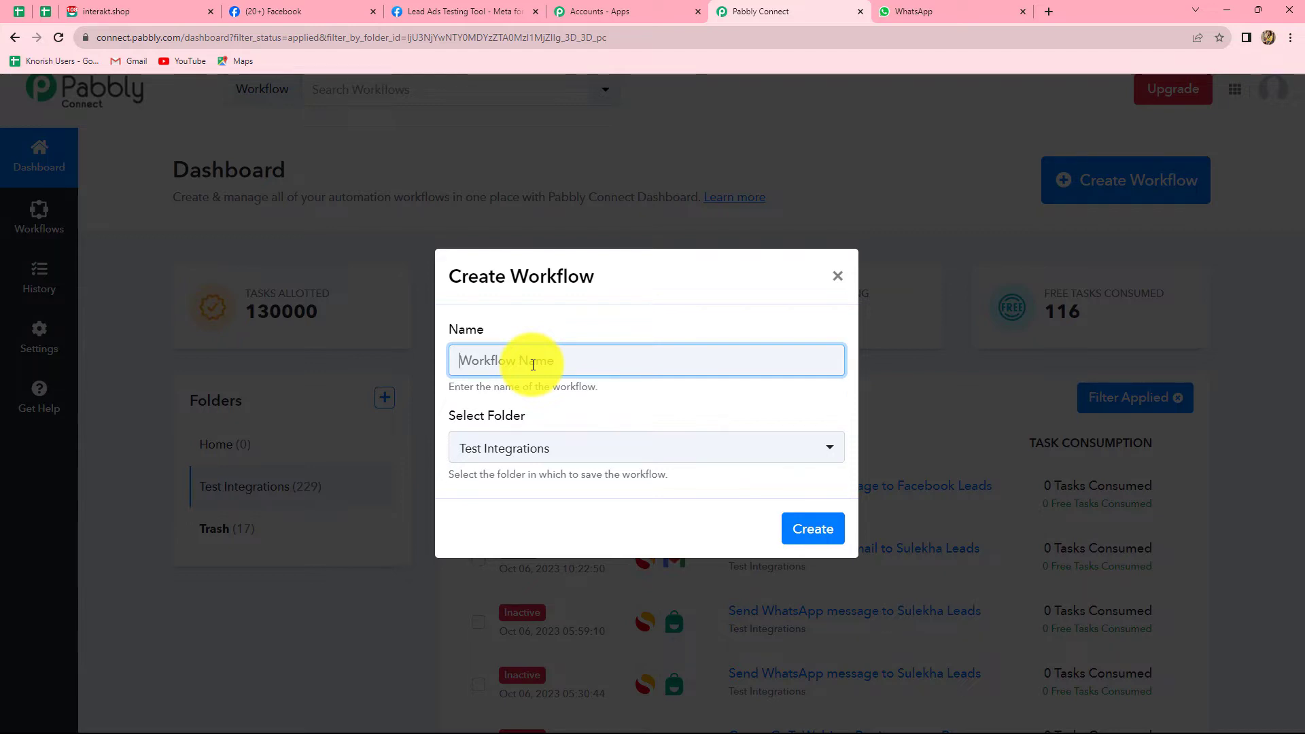
type("Send WhatsApp Message to Facebook Leads Automatically")
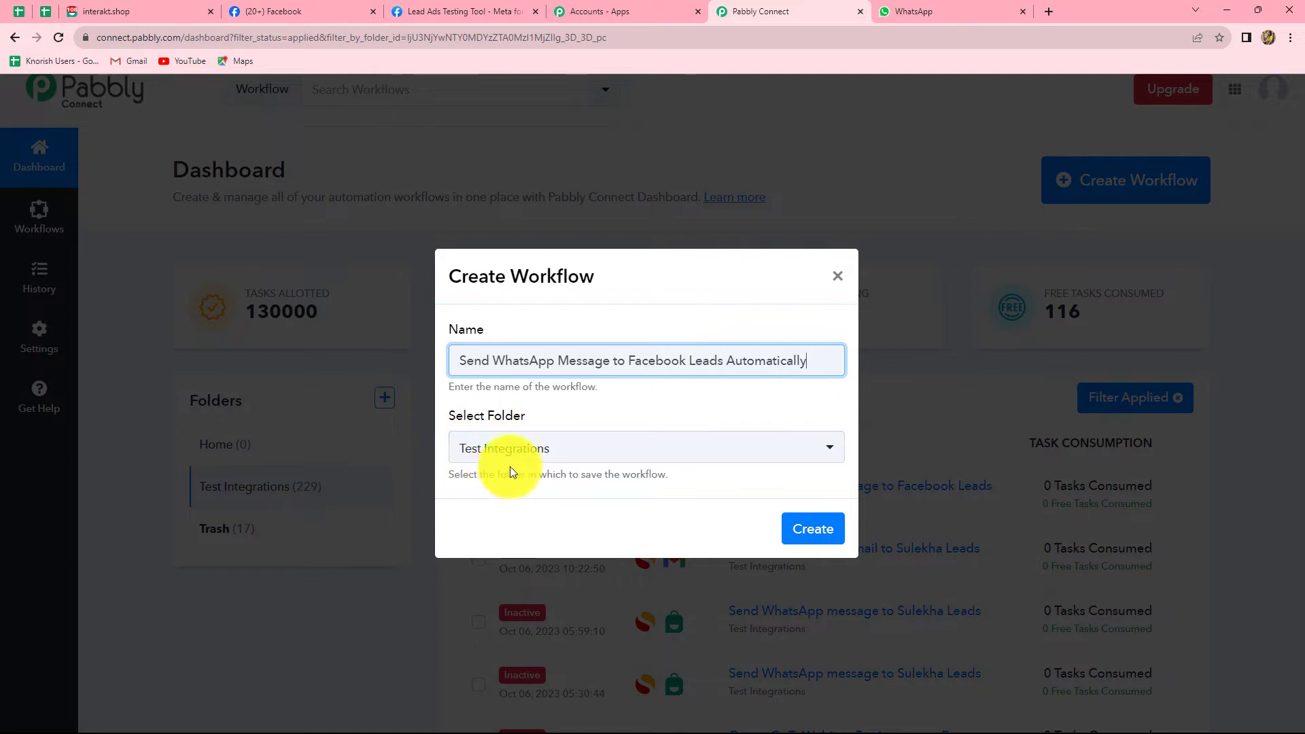
left_click(554, 451)
left_click(510, 559)
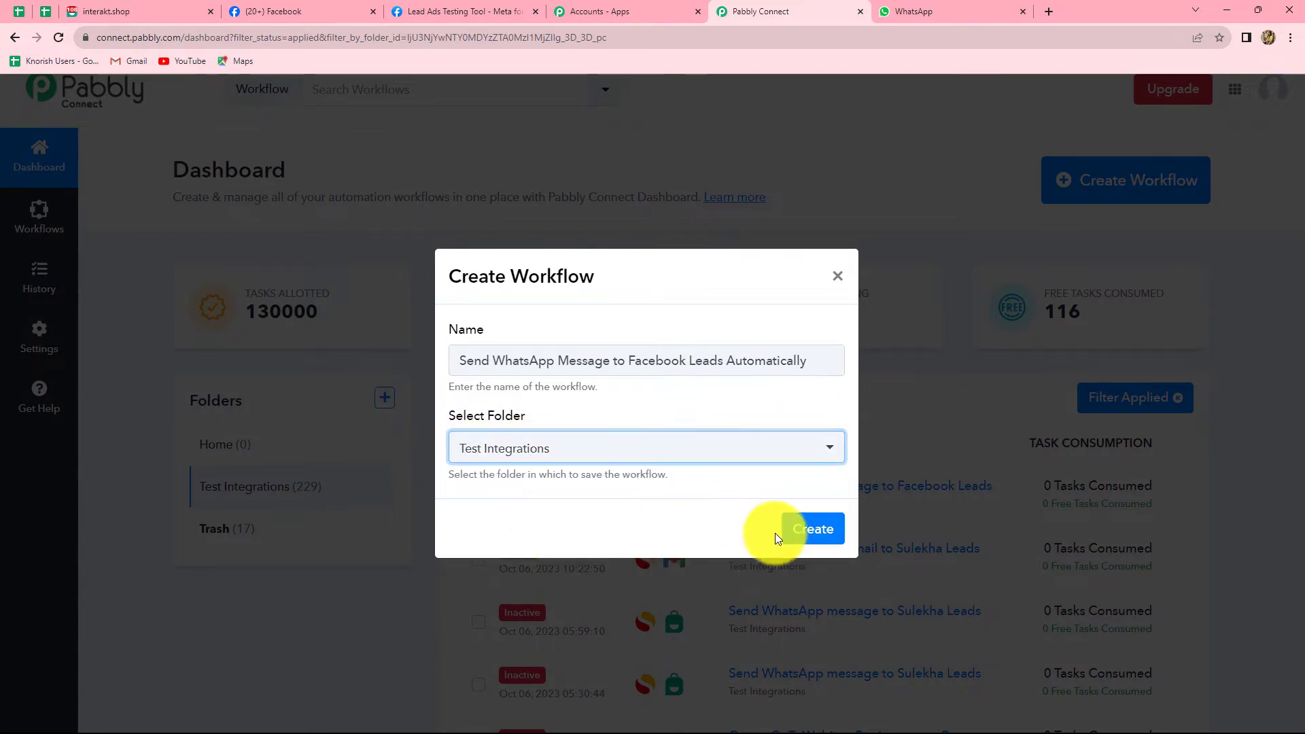
left_click(804, 538)
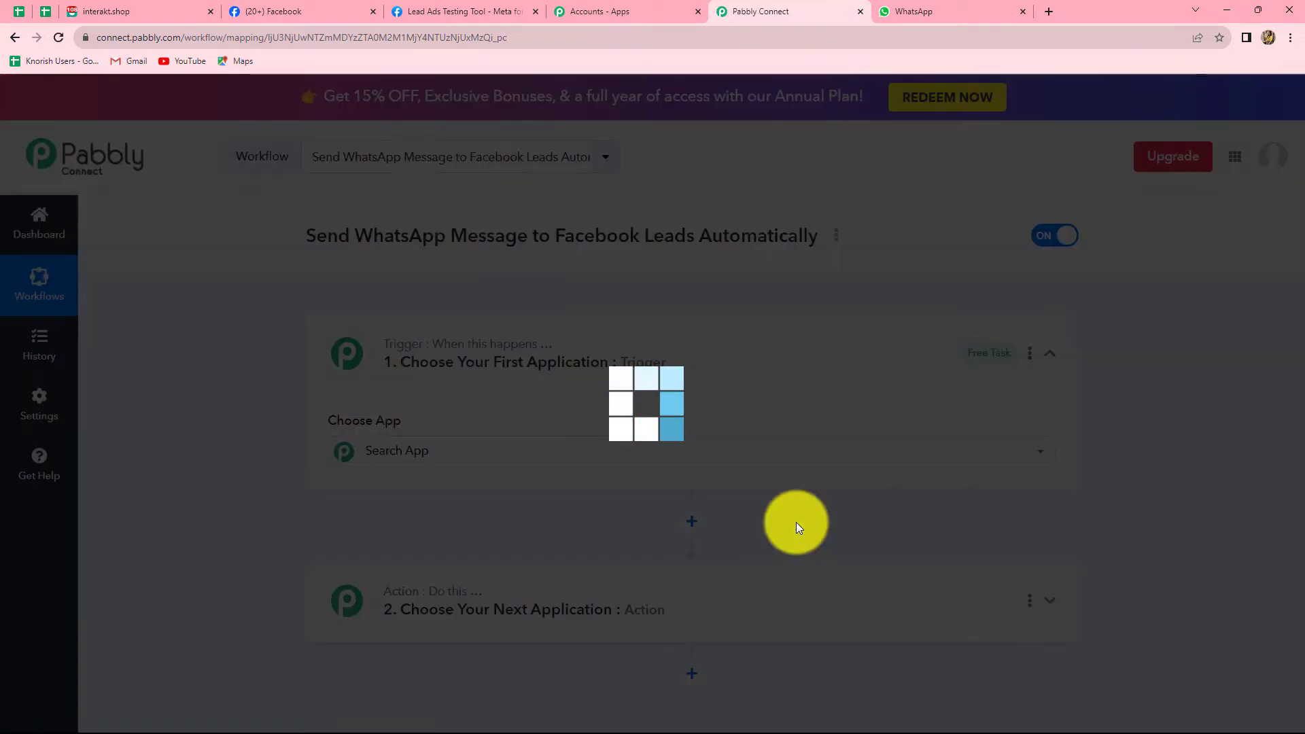
Choose Facebook Lead Ads as the trigger app with event New Lead (Instant), then begin connecting.
scroll(1137, 495, "down", 4)
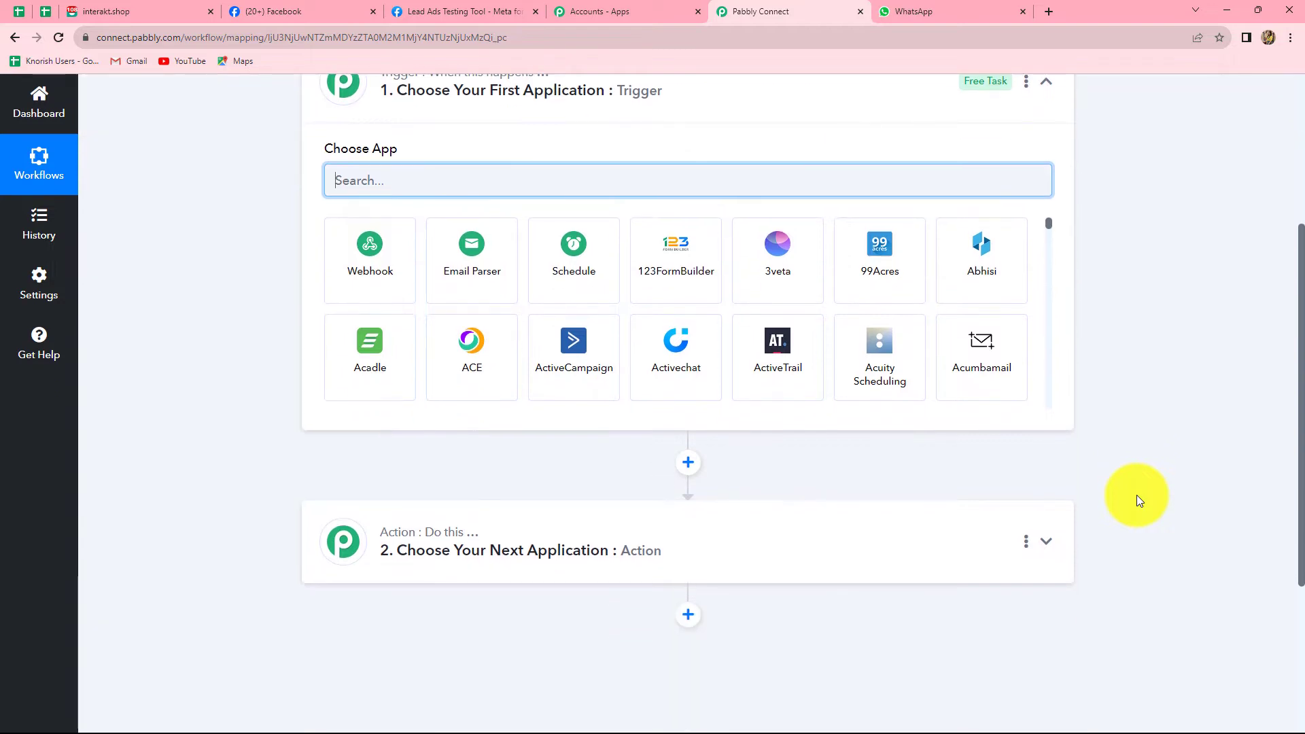
scroll(1137, 495, "up", 2)
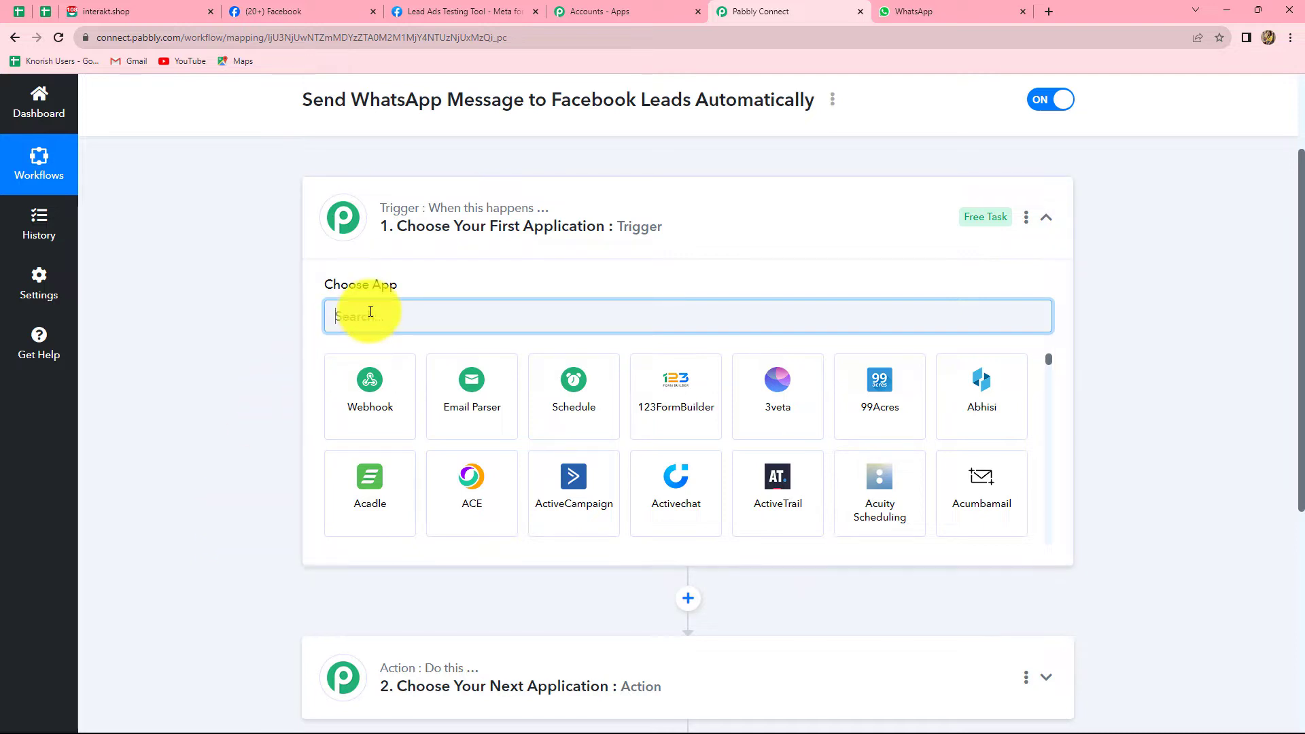
type("ace")
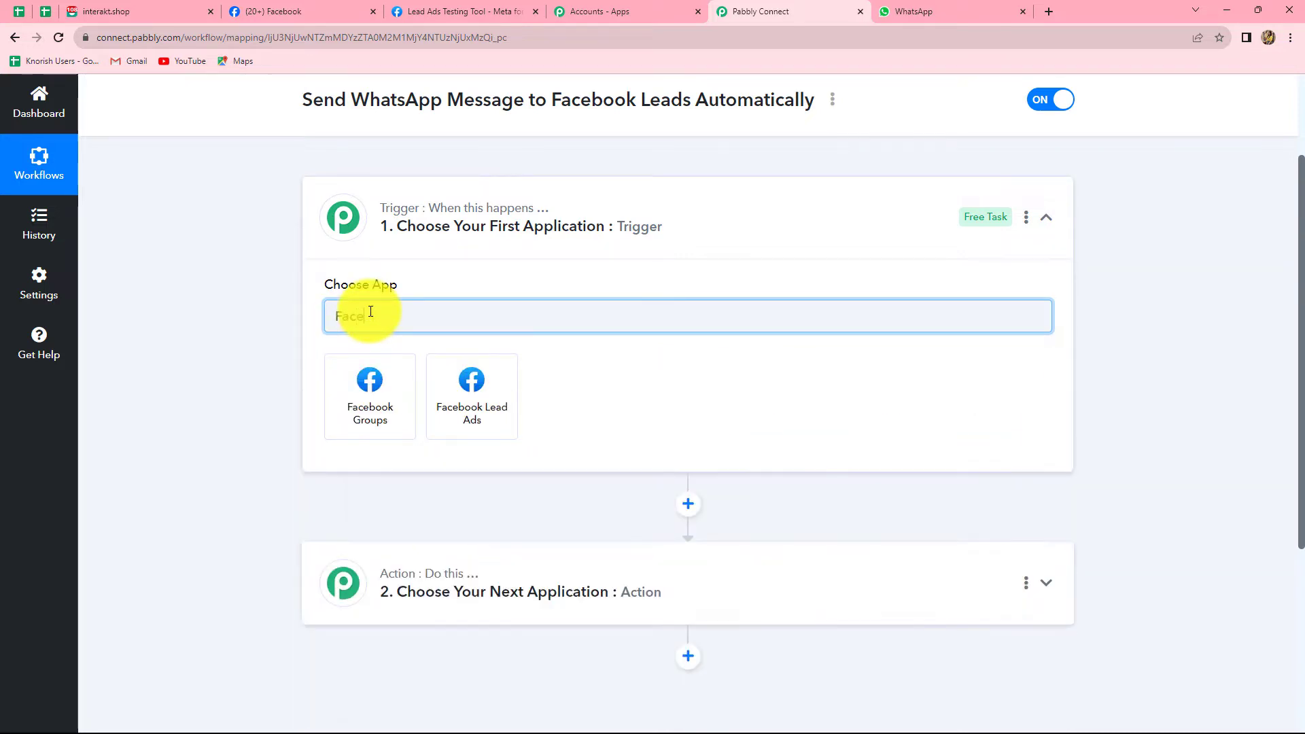
left_click(494, 411)
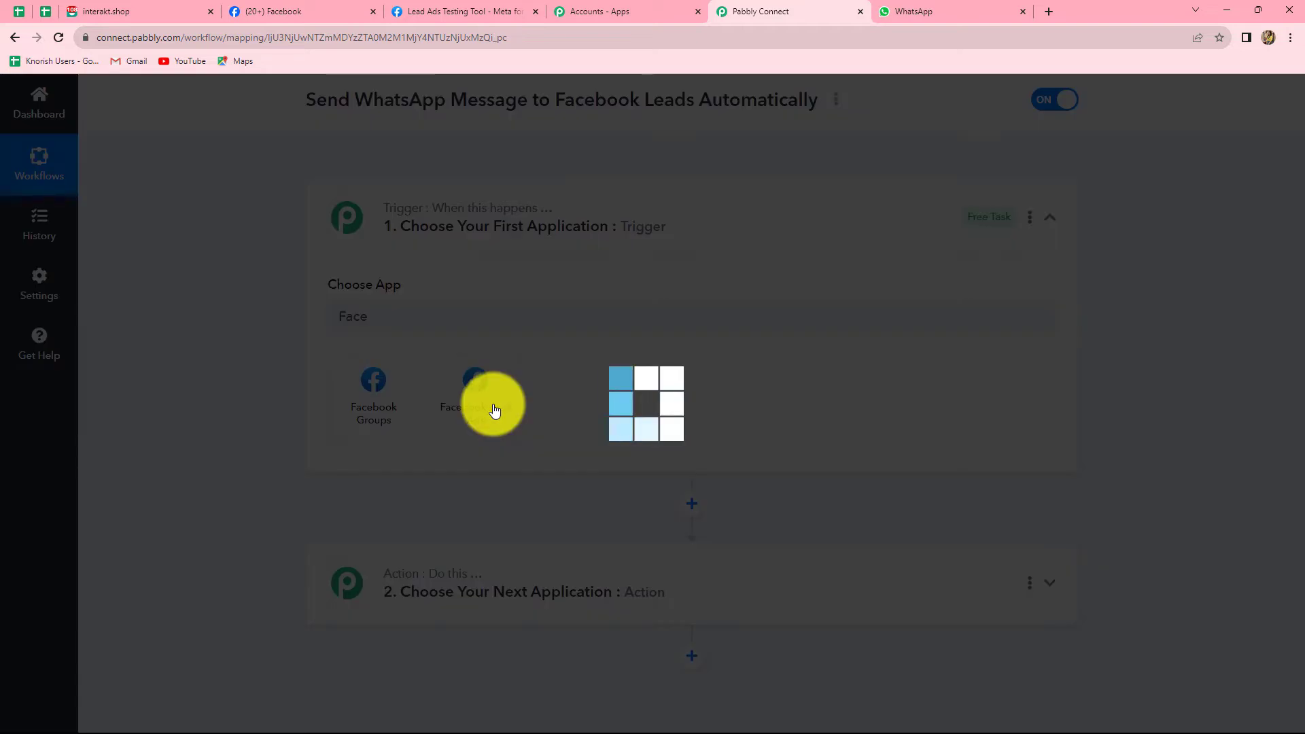
left_click(480, 386)
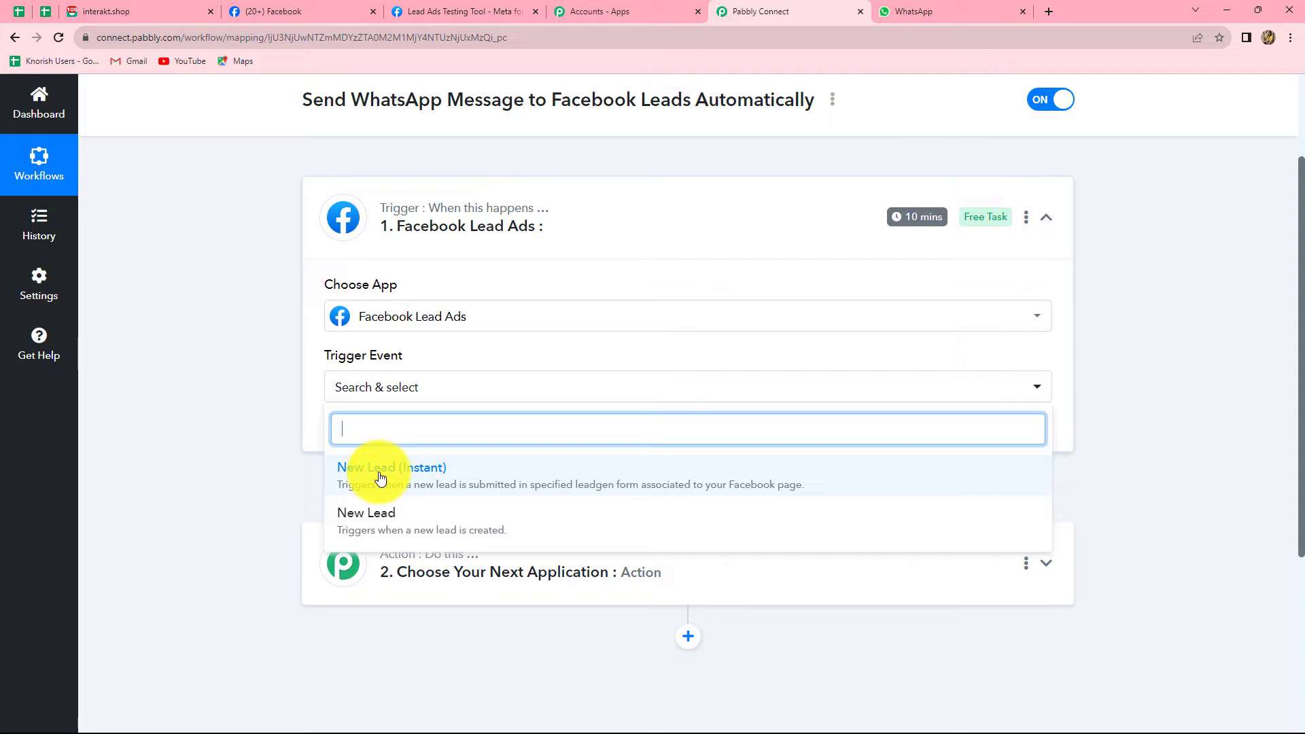
left_click(380, 473)
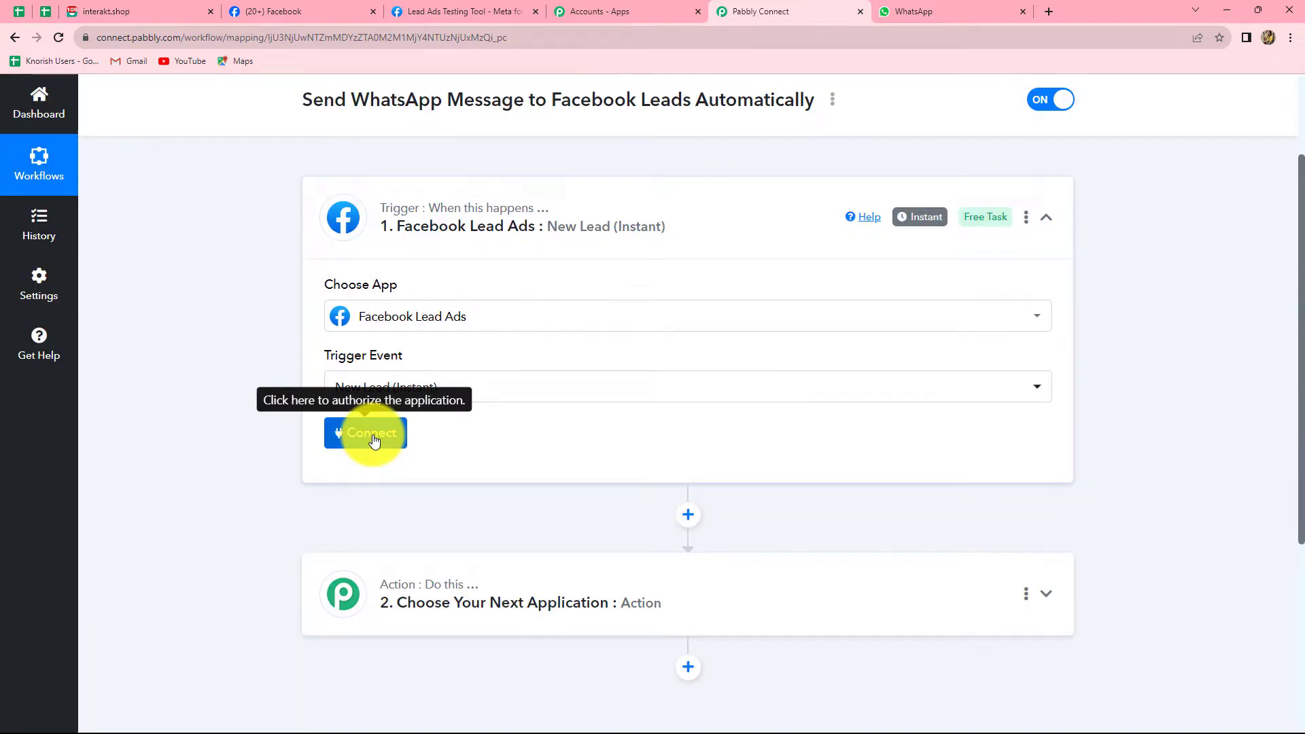
left_click(372, 436)
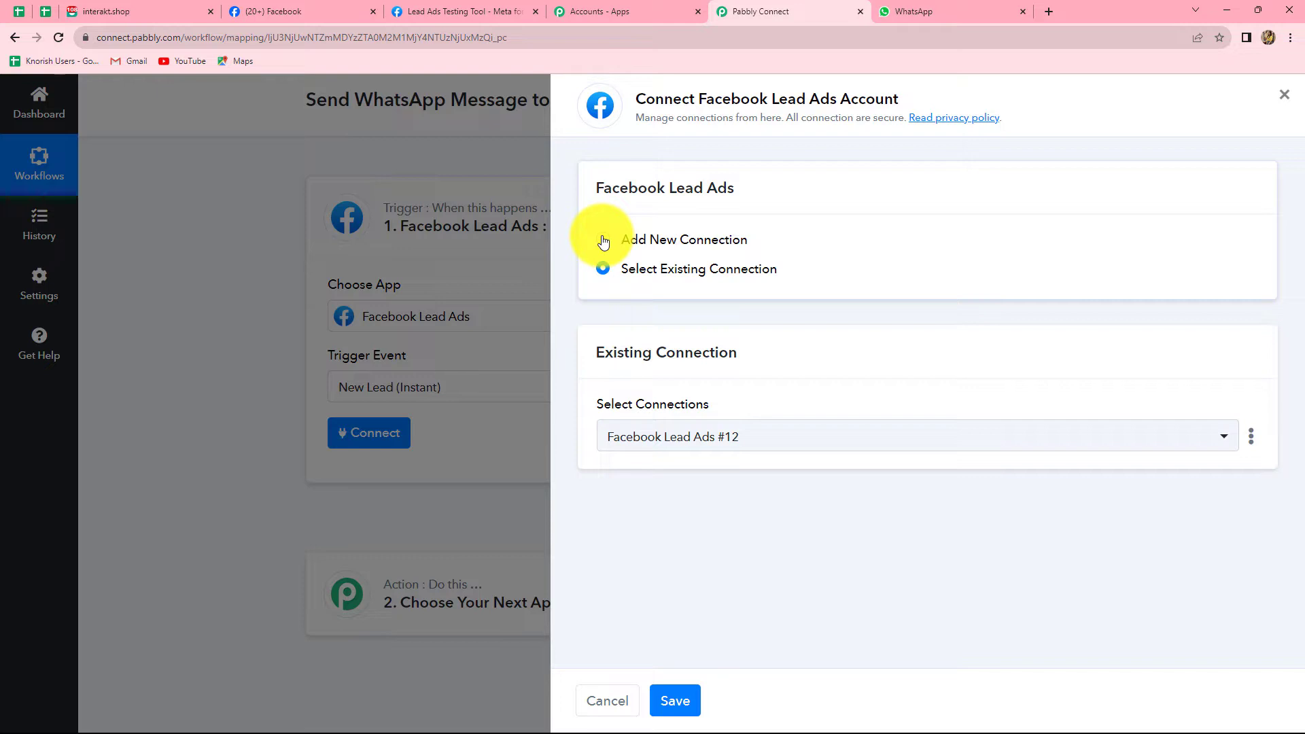
Authorize a new Facebook Lead Ads connection, check the Sparkle Evenings page and Registration Form, then return to Facebook.
left_click(603, 241)
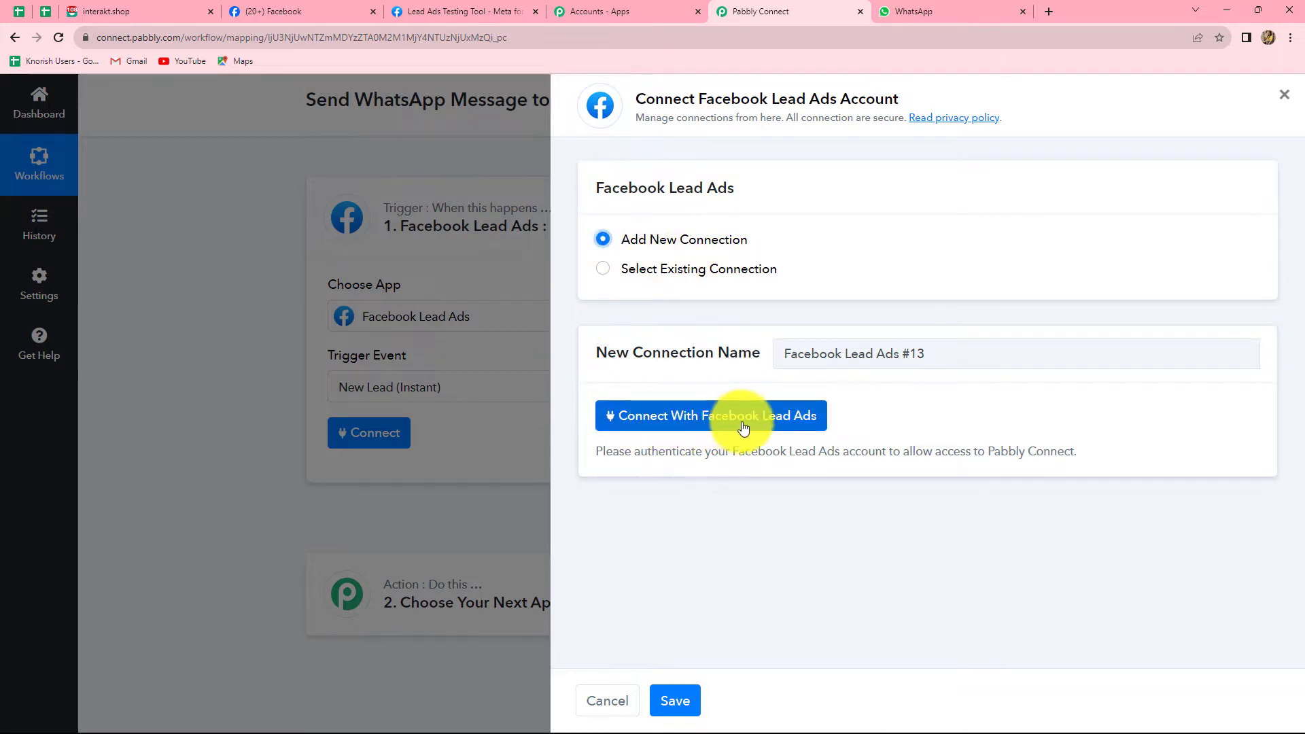
left_click(708, 420)
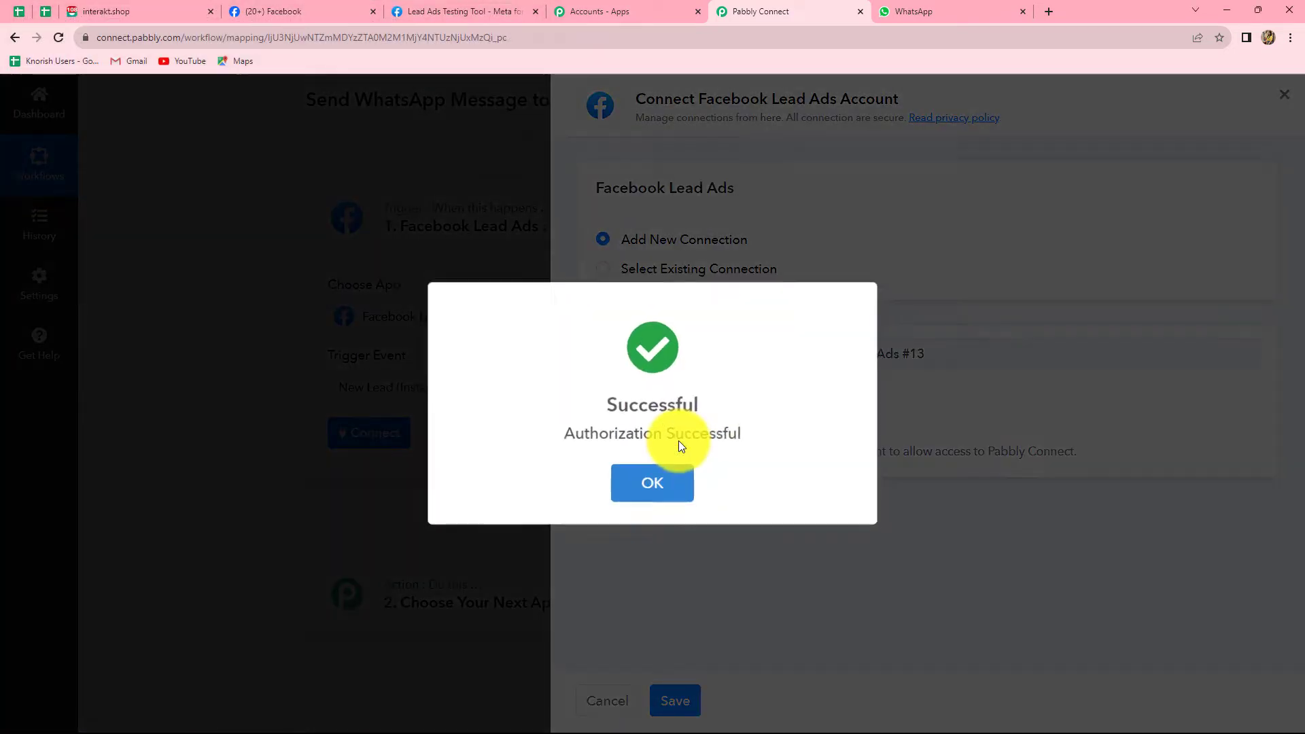
left_click(649, 479)
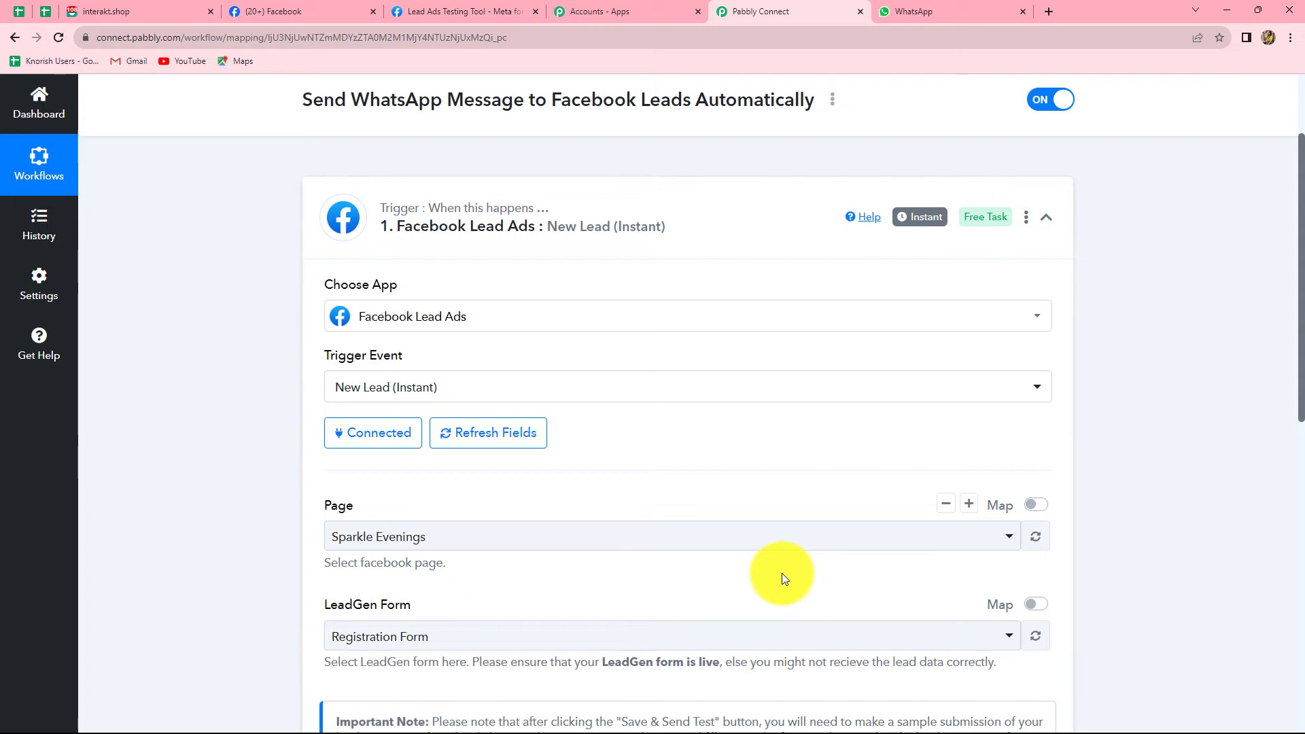
scroll(782, 573, "down", 1)
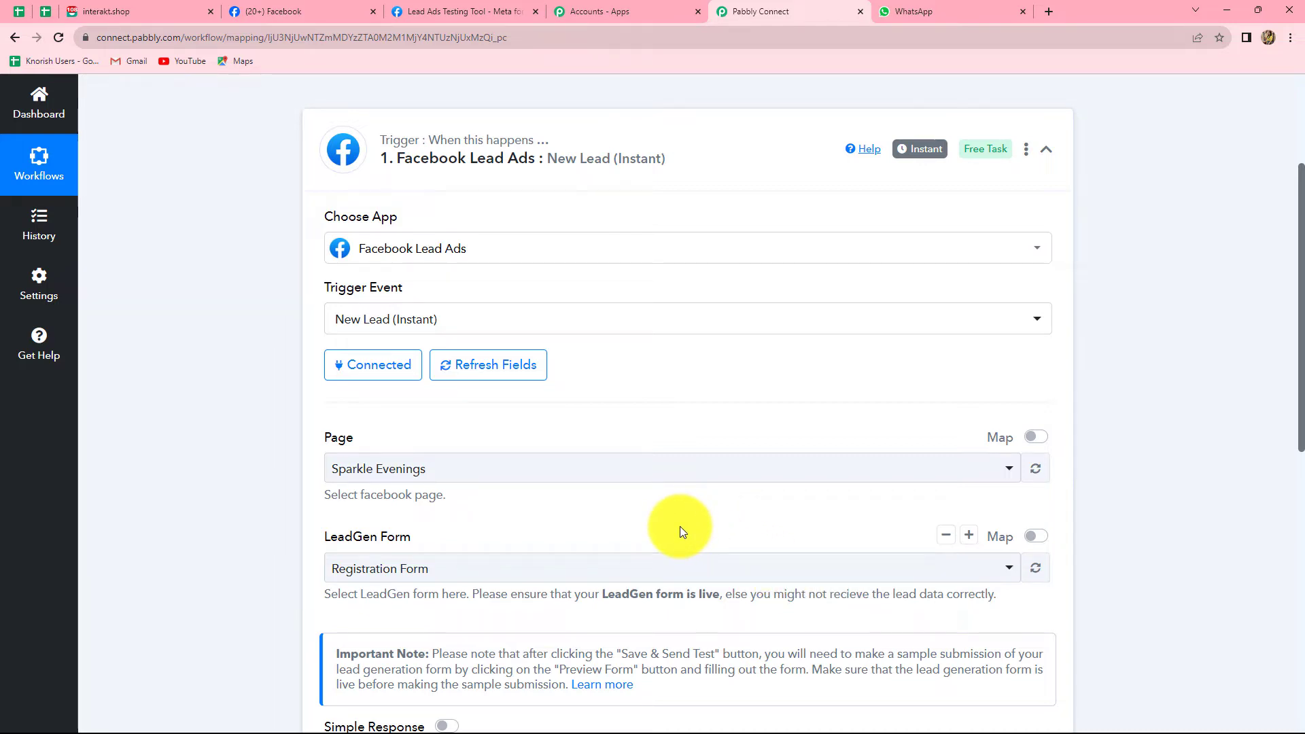
scroll(680, 526, "down", 1)
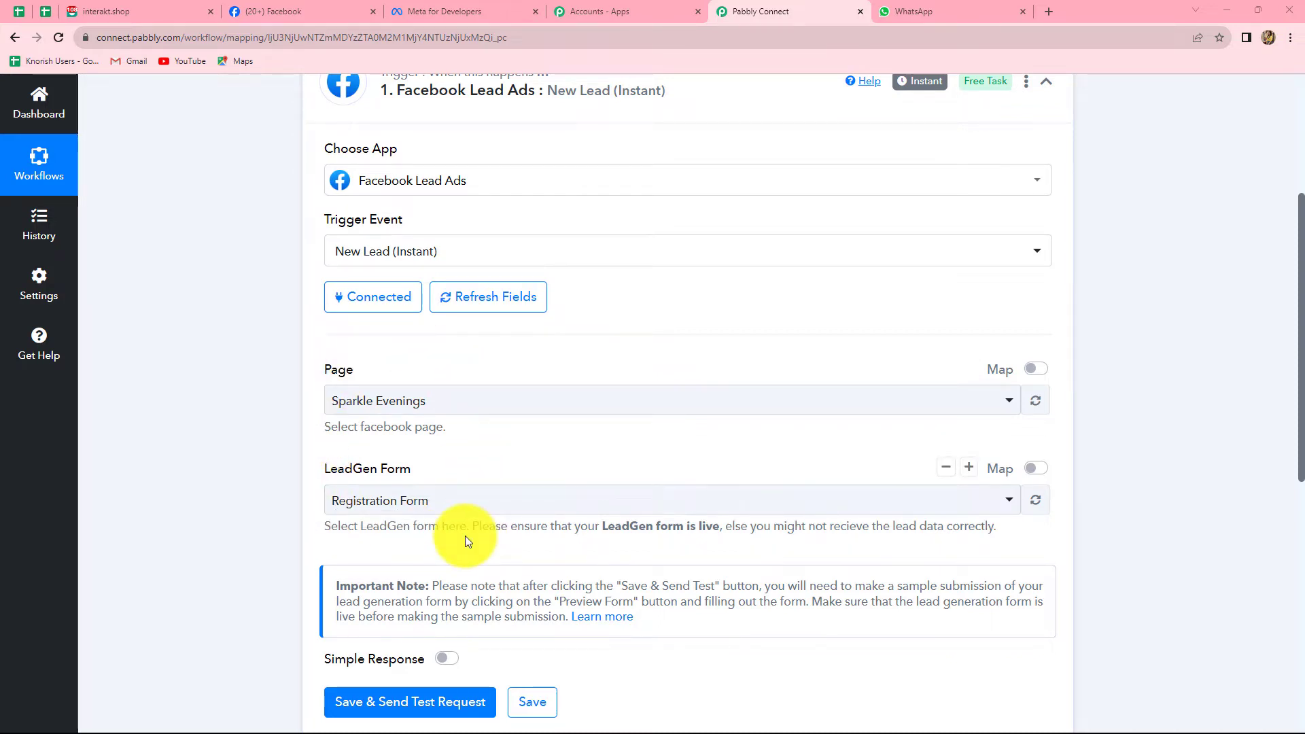
left_click(278, 11)
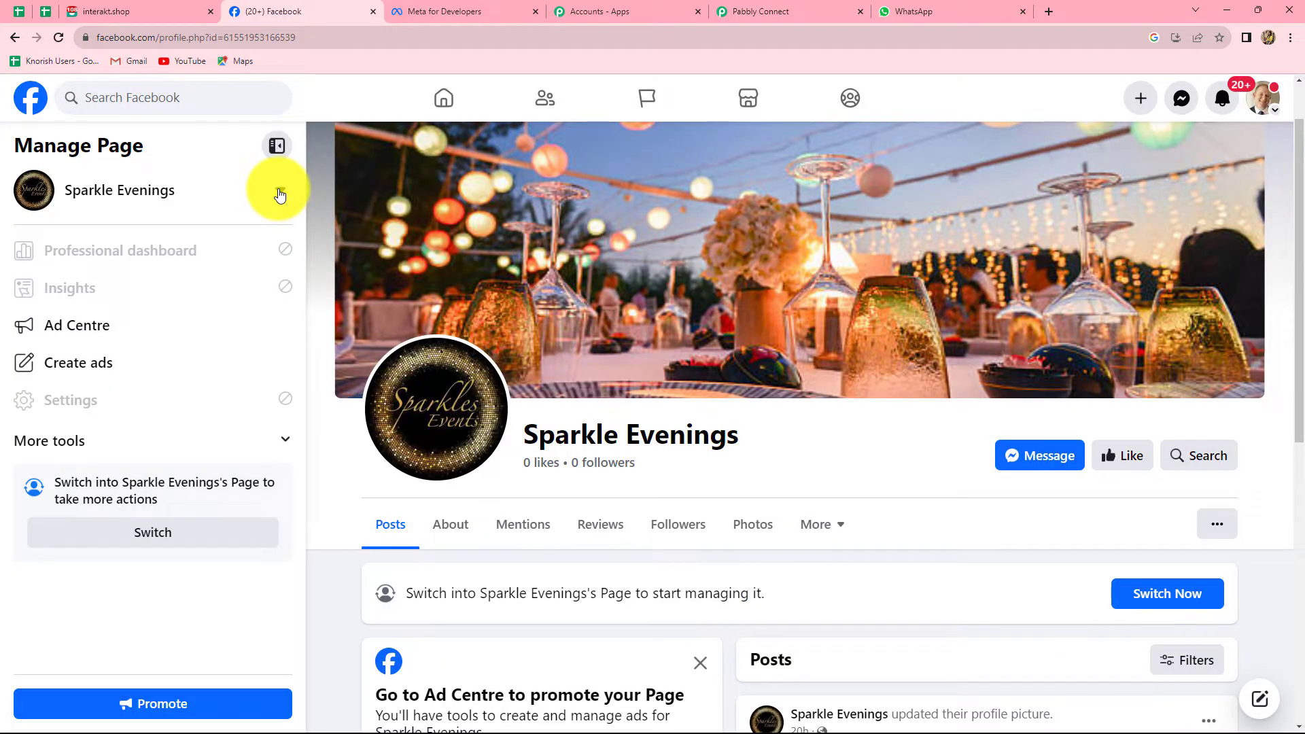
Confirm Sparkle Evenings is the checked page in Facebook's page switcher, then return to Pabbly Connect.
left_click(279, 194)
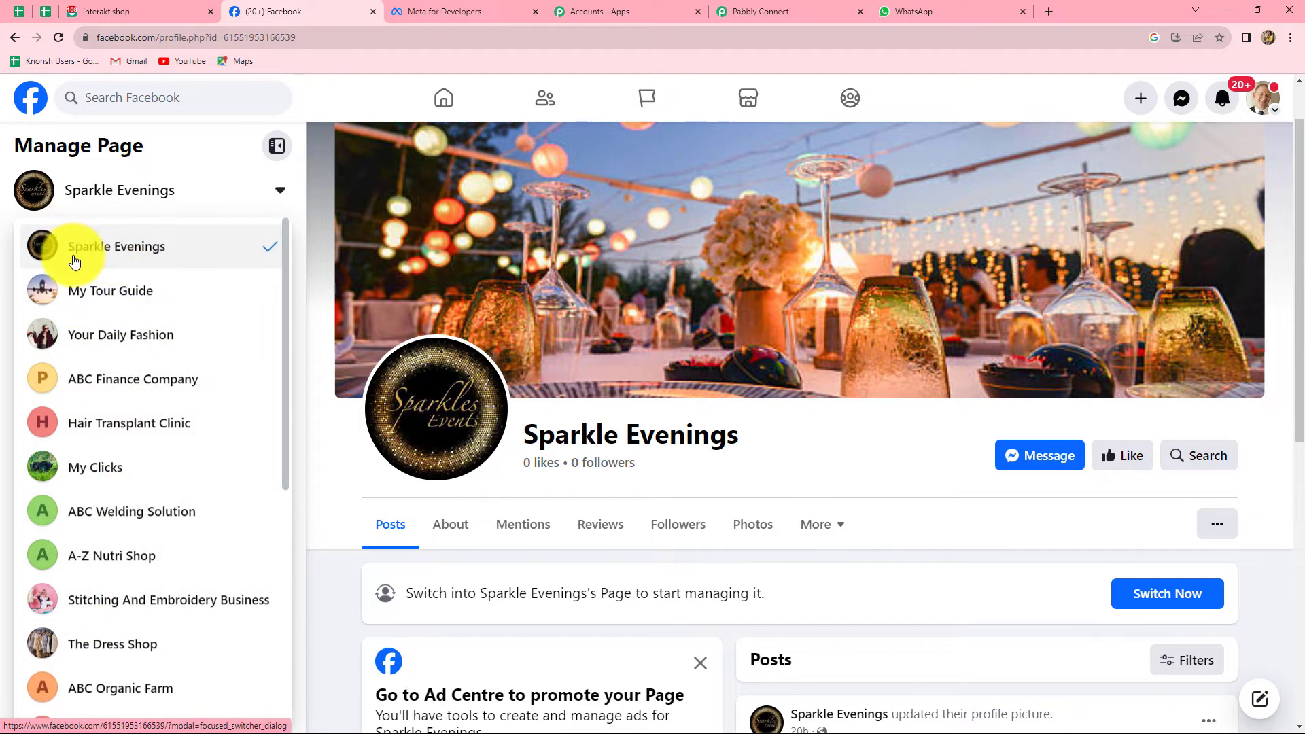
left_click(119, 250)
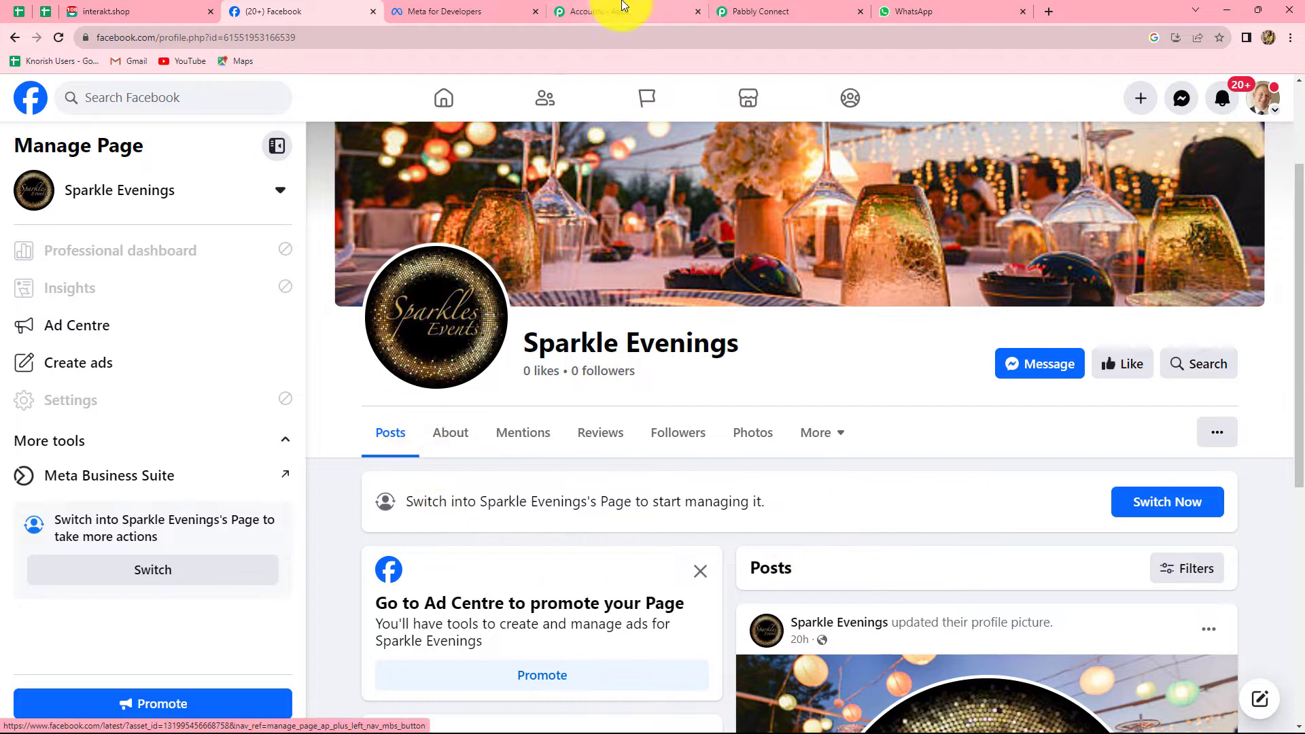
left_click(825, 11)
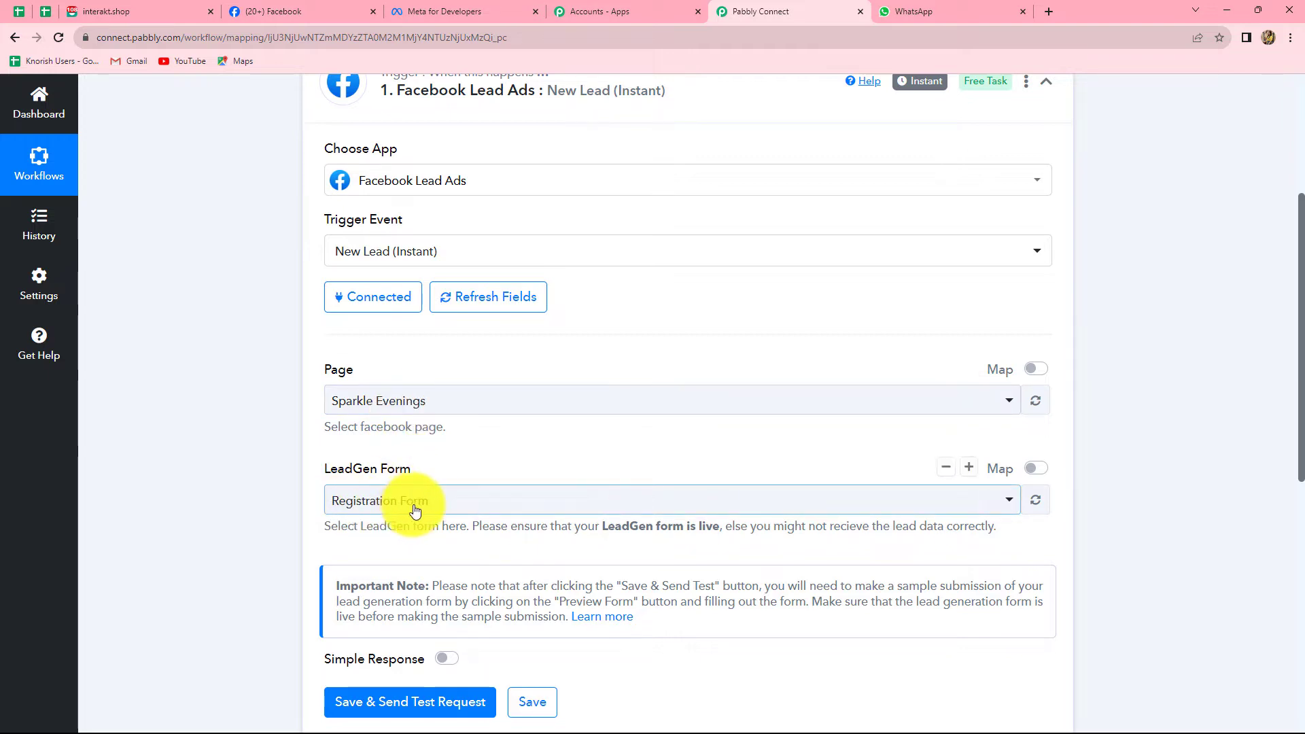
Select Registration Form as the LeadGen form and save with Save & Send Test Request.
left_click(438, 505)
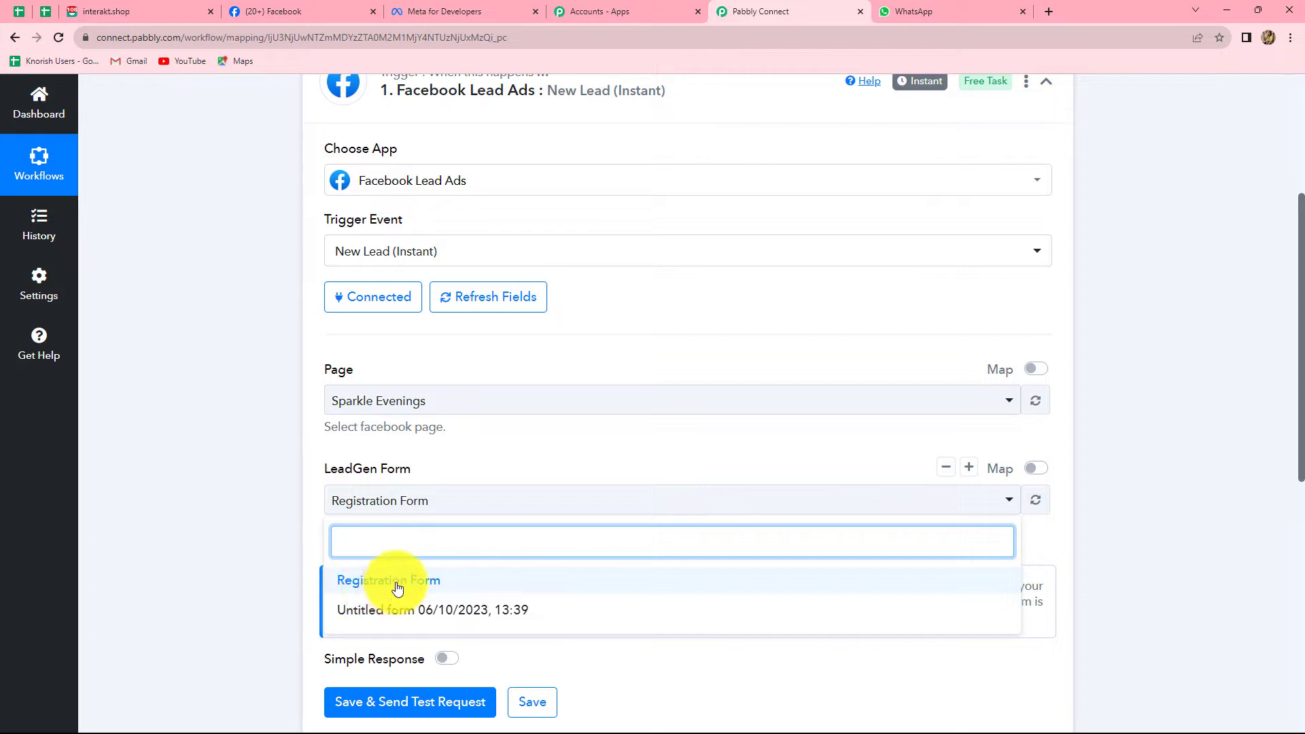
left_click(365, 586)
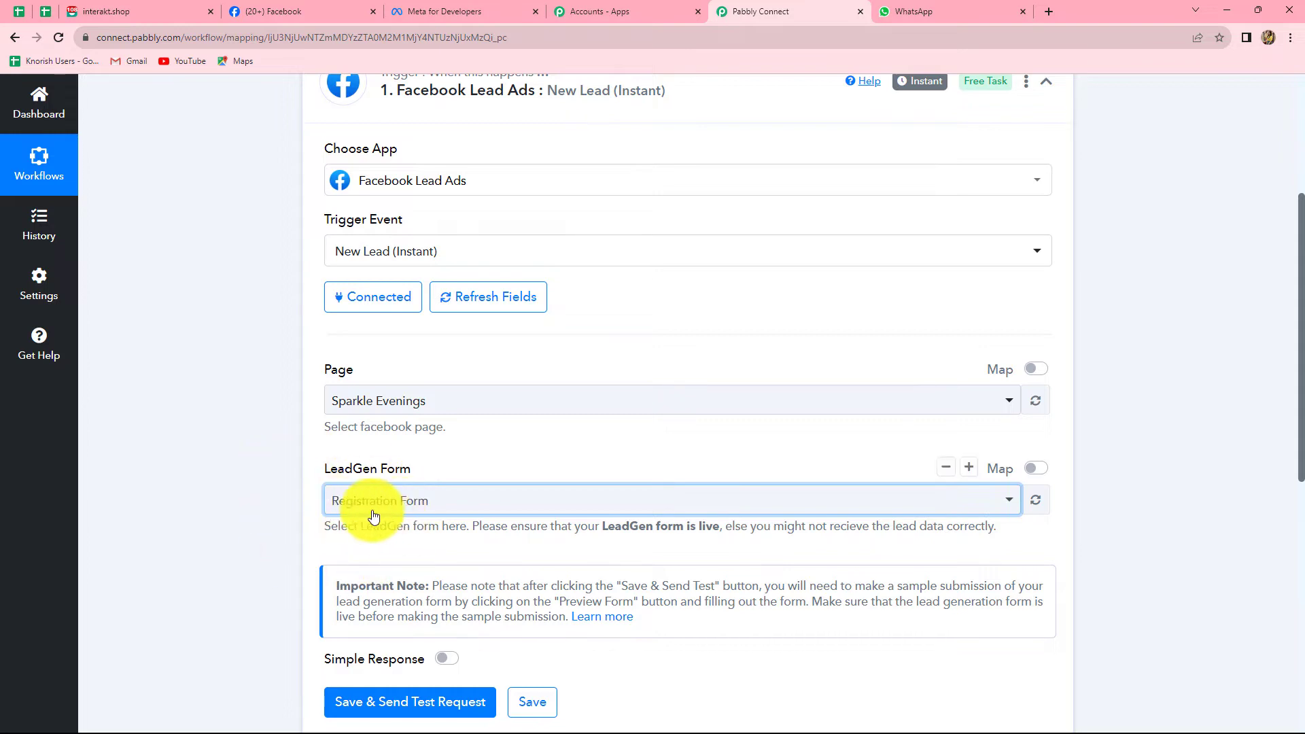
scroll(479, 516, "down", 2)
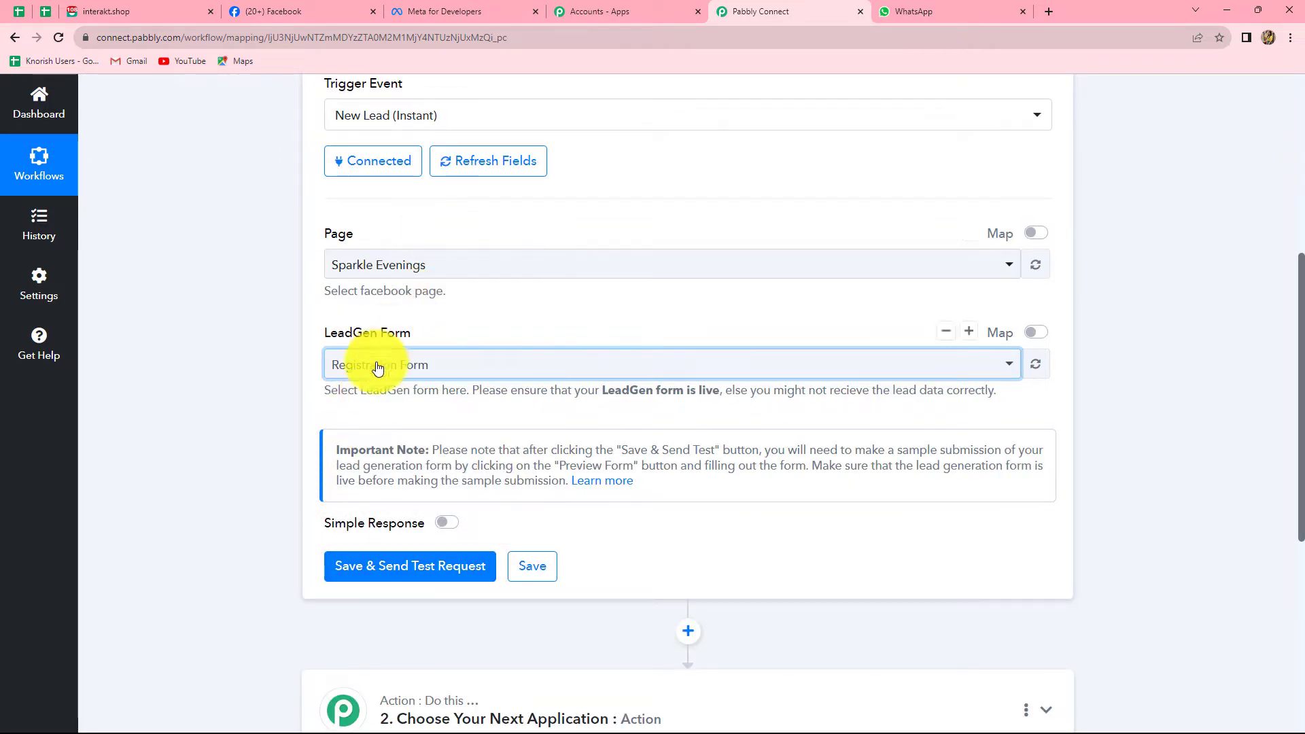
left_click(393, 572)
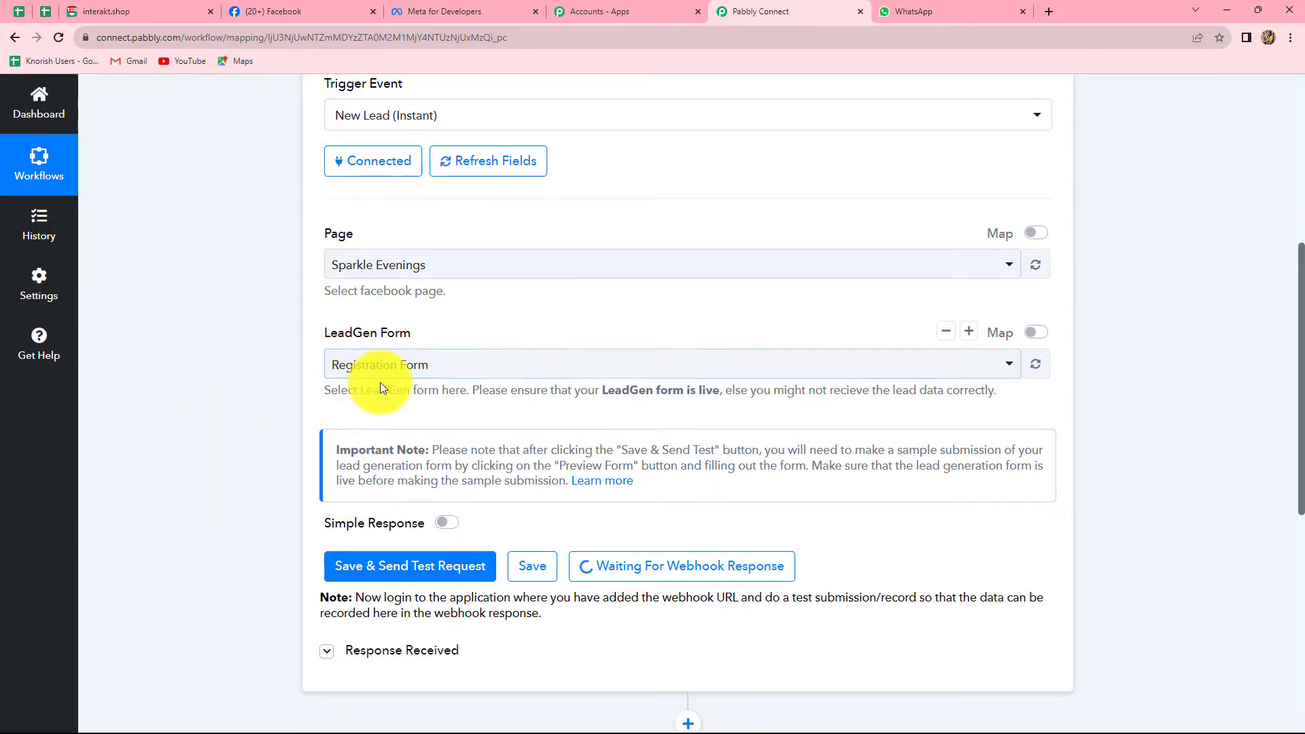
Go to Meta for Developers Tools and open the Lead Ads RTU Debug testing tool.
left_click(417, 9)
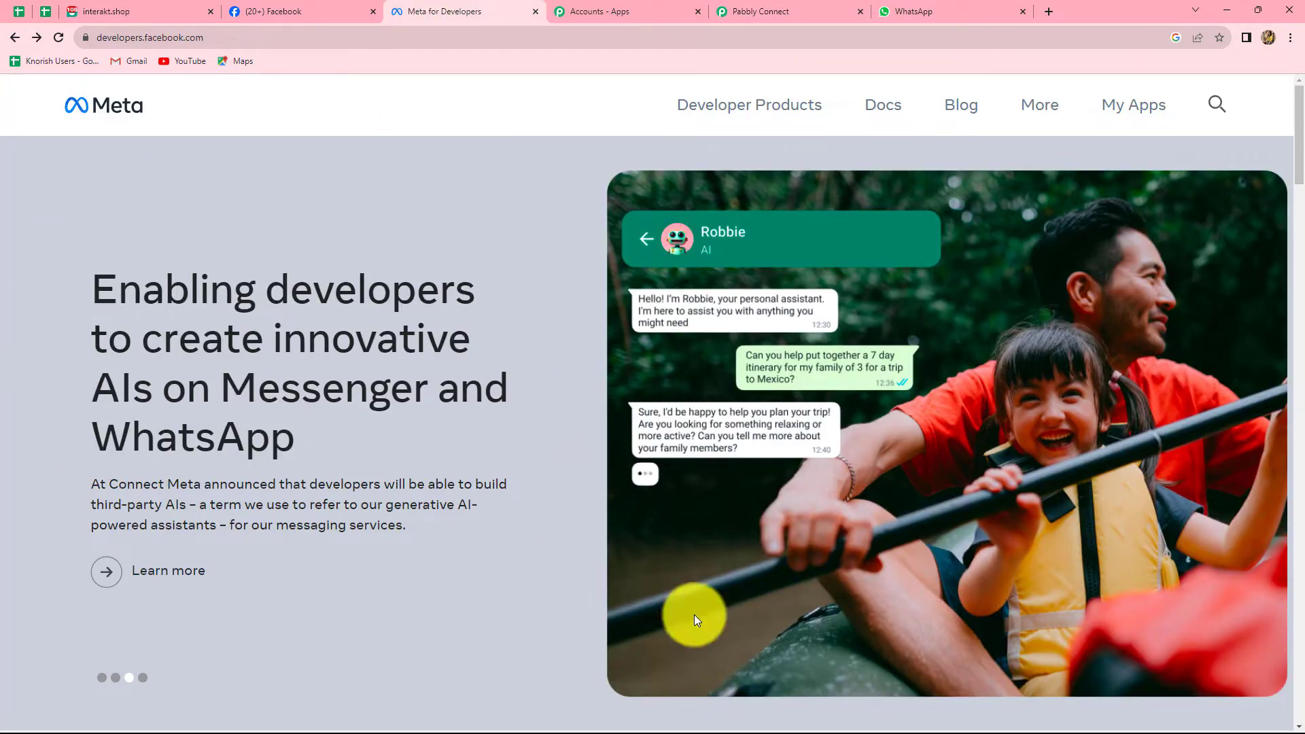
left_click(1113, 109)
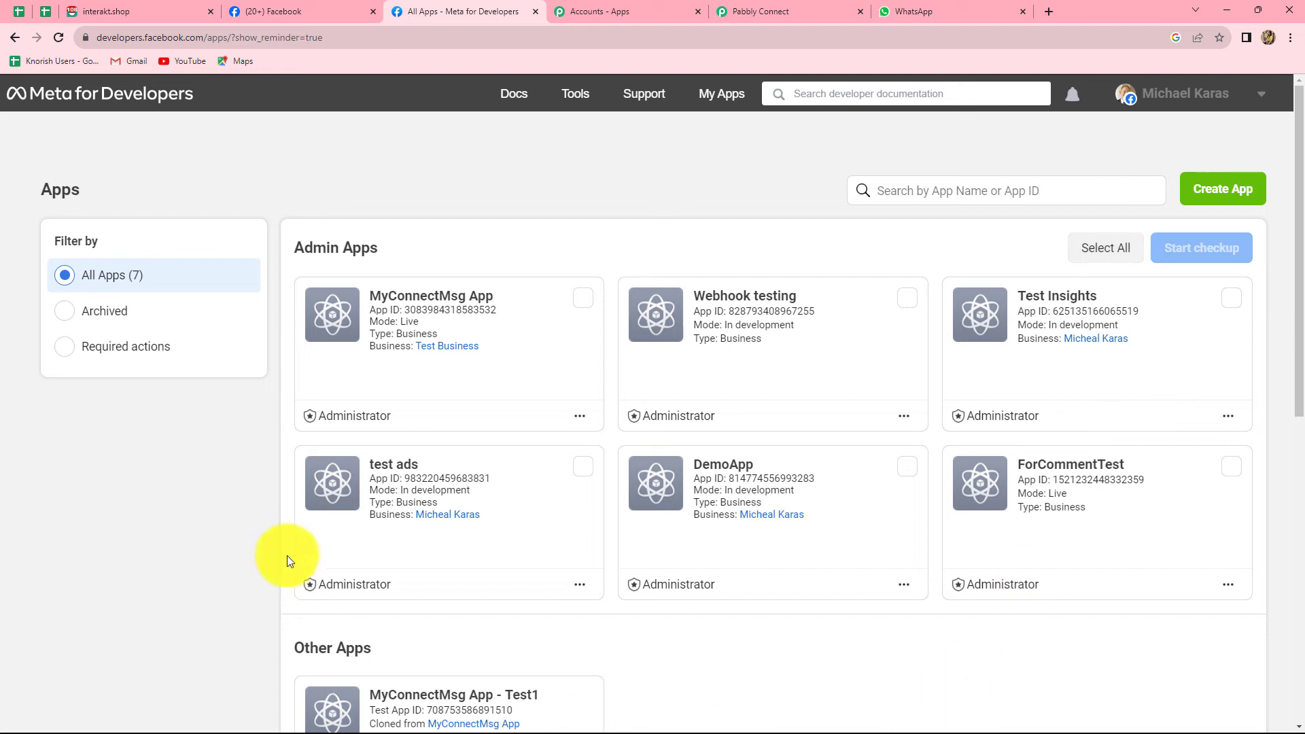
left_click(578, 97)
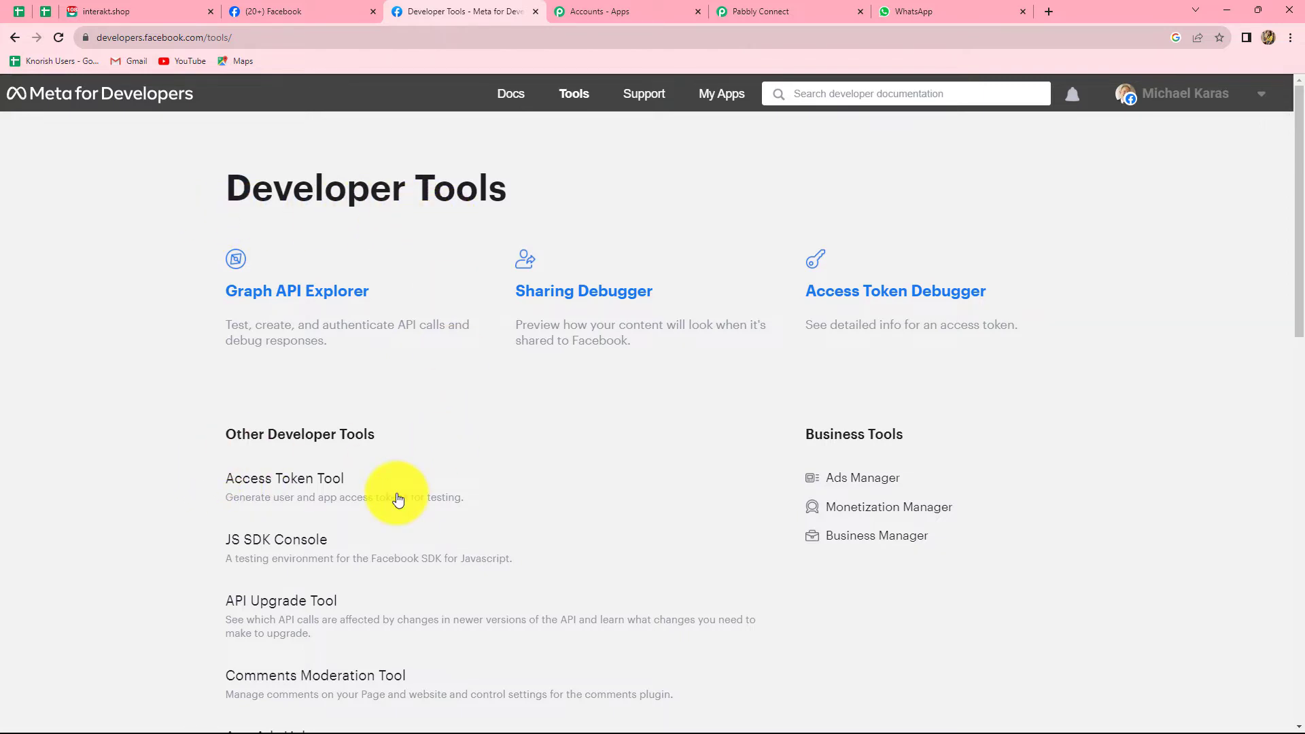
scroll(398, 500, "down", 6)
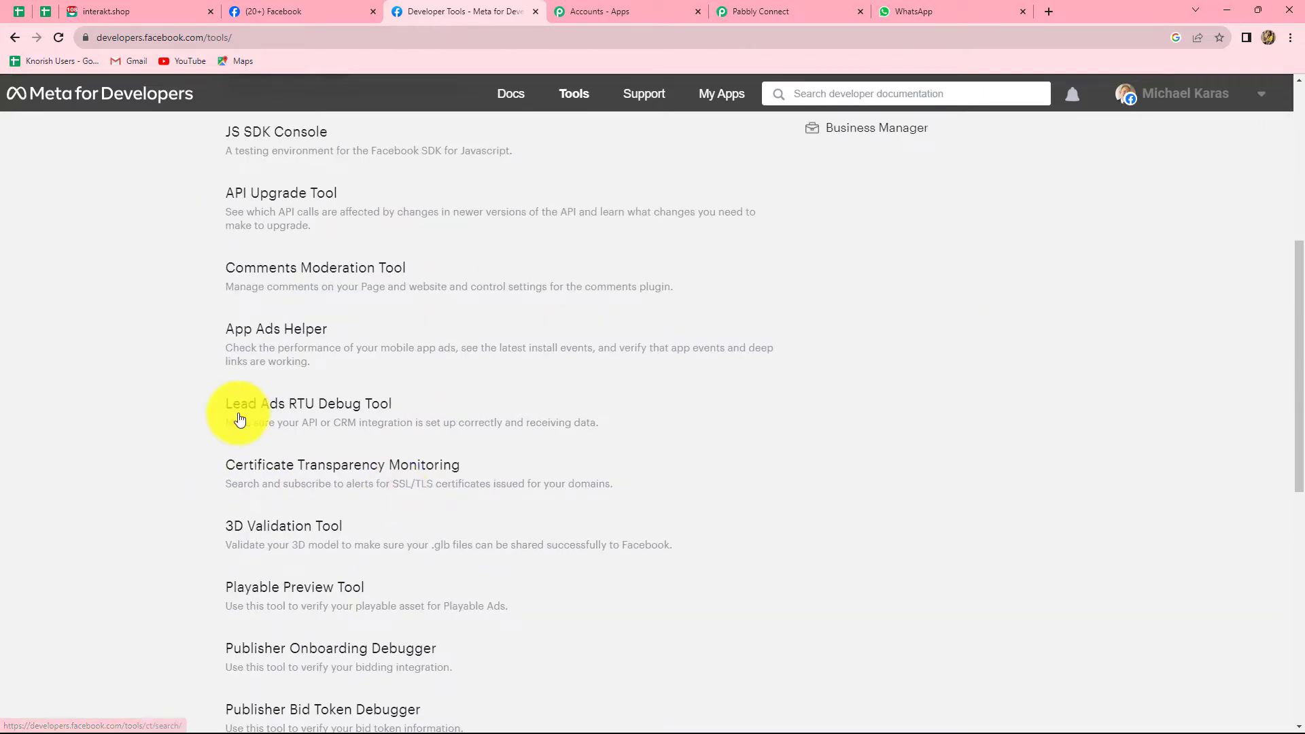
left_click(341, 414)
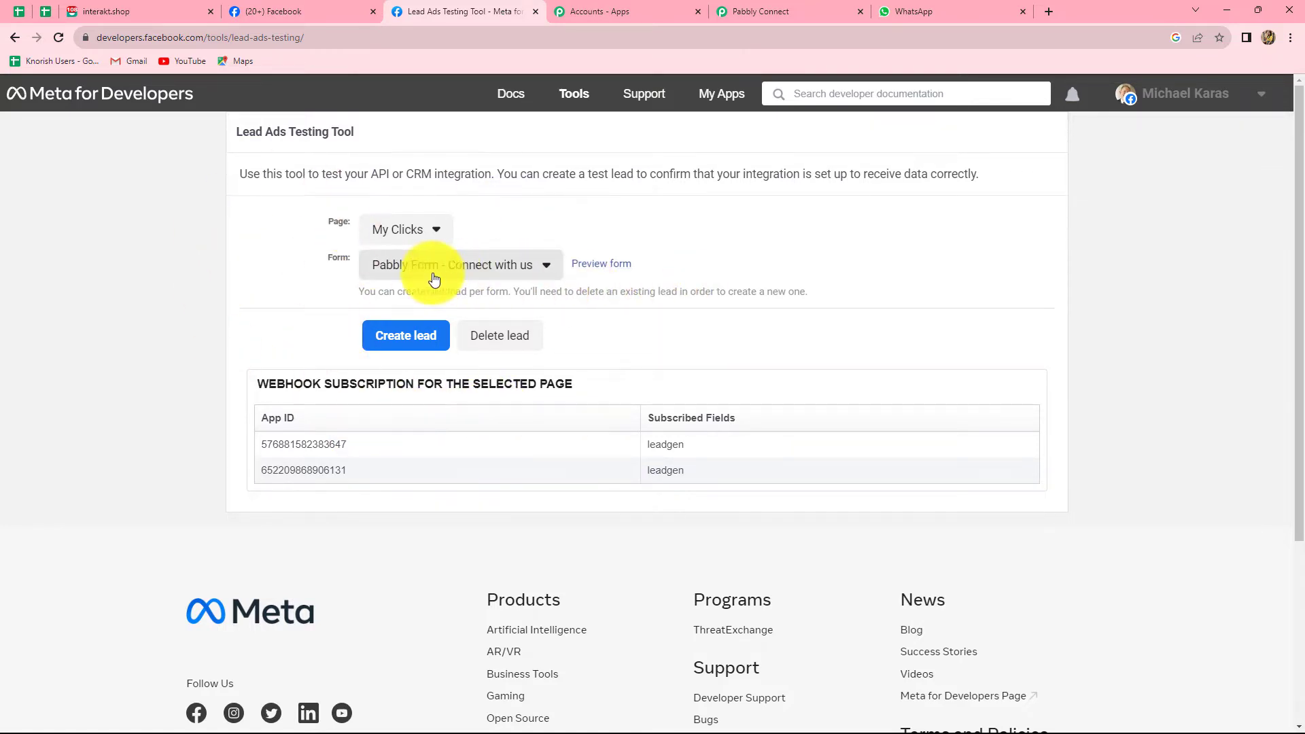
In the Lead Ads Testing Tool, select the Sparkle Evenings page and preview its Registration Form.
left_click(789, 11)
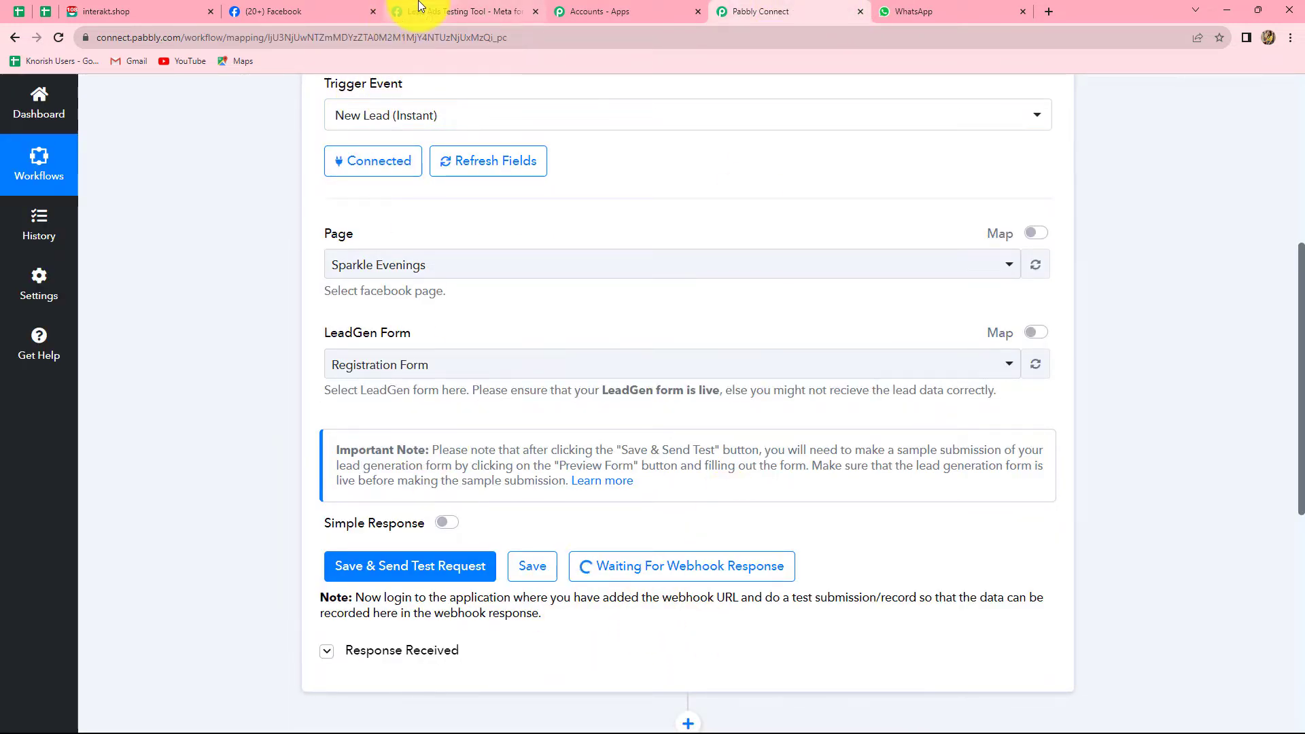
left_click(419, 7)
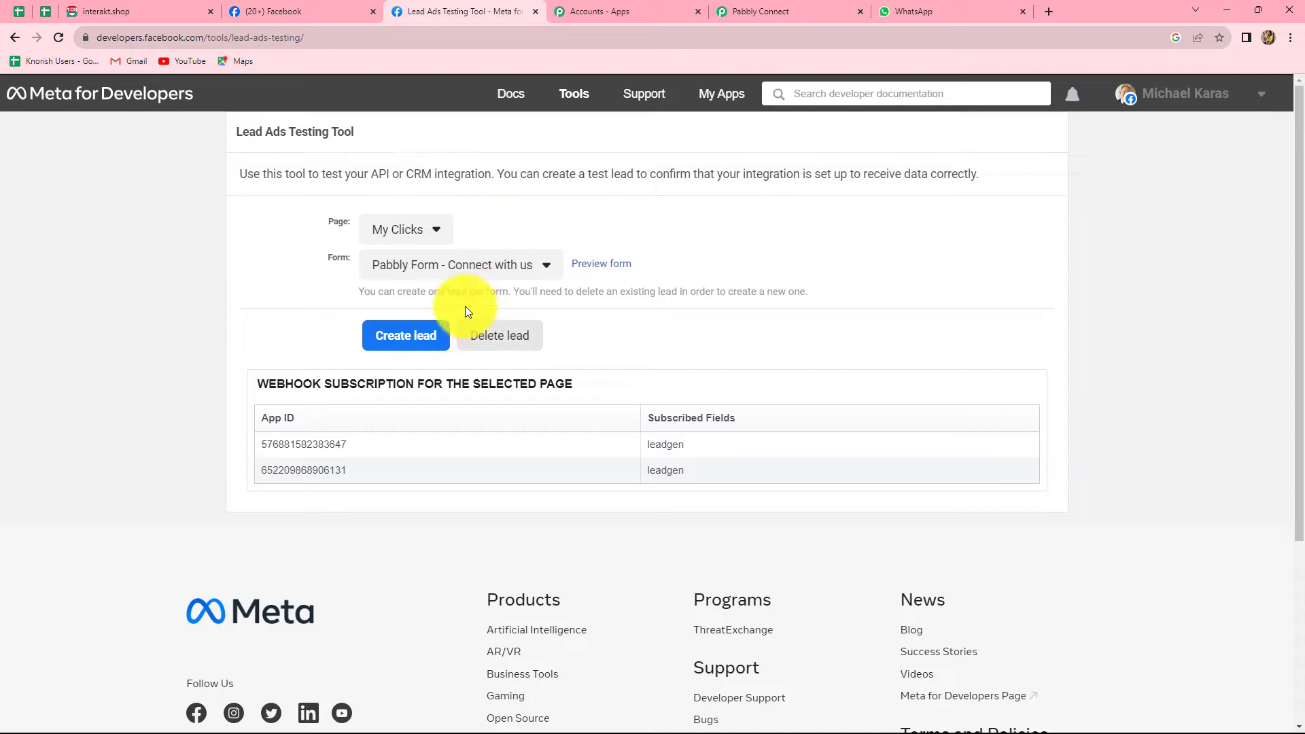
left_click(434, 232)
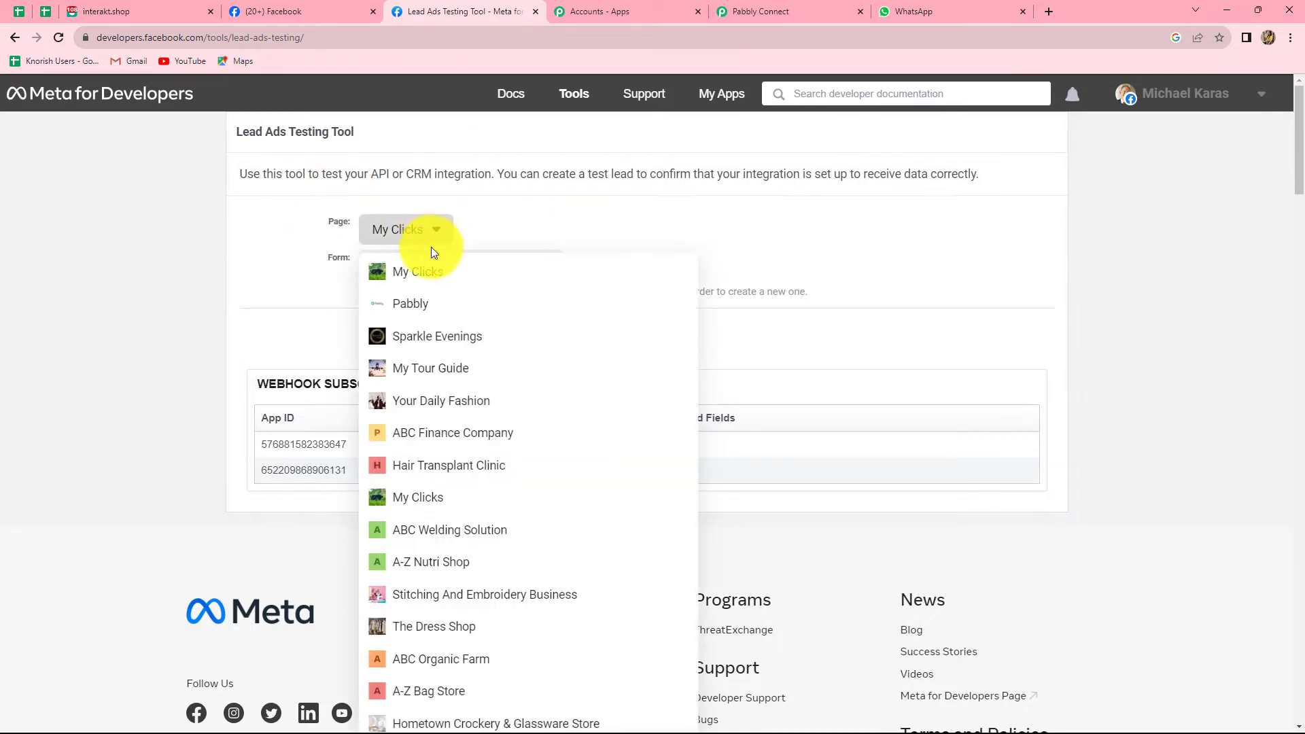
left_click(428, 340)
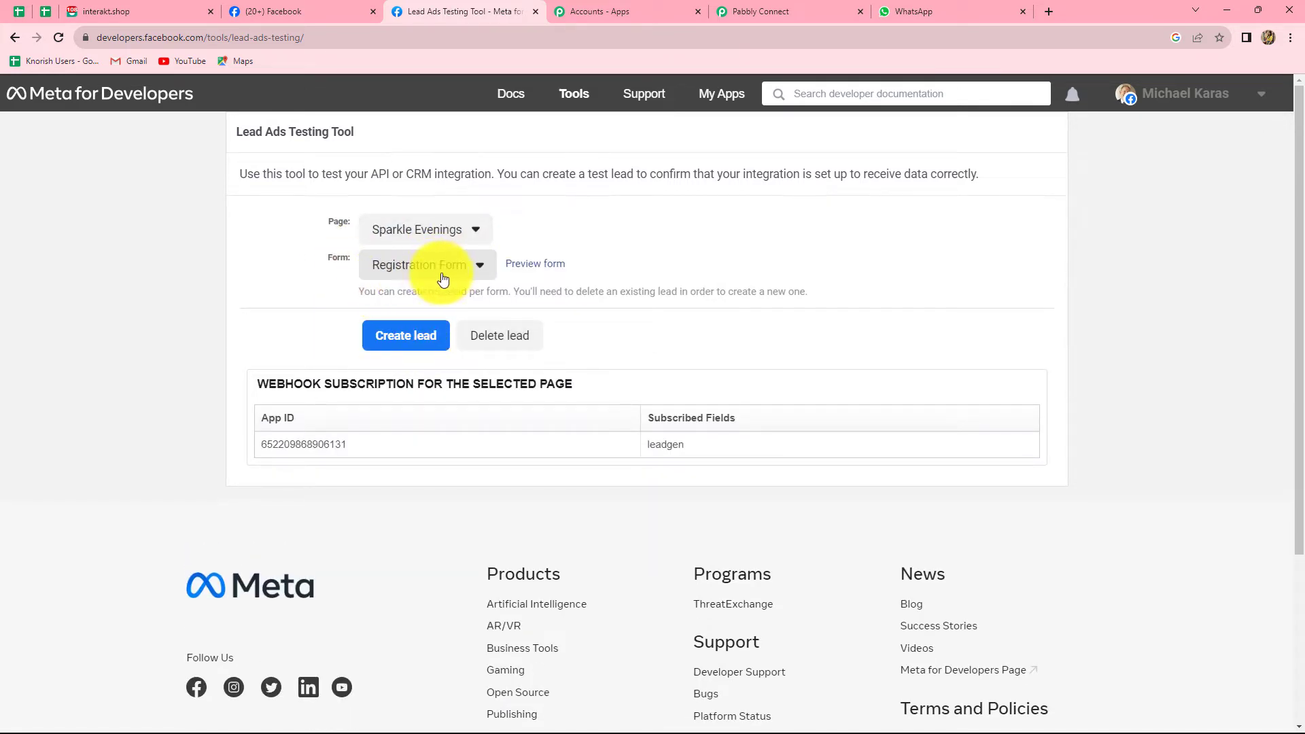
left_click(532, 266)
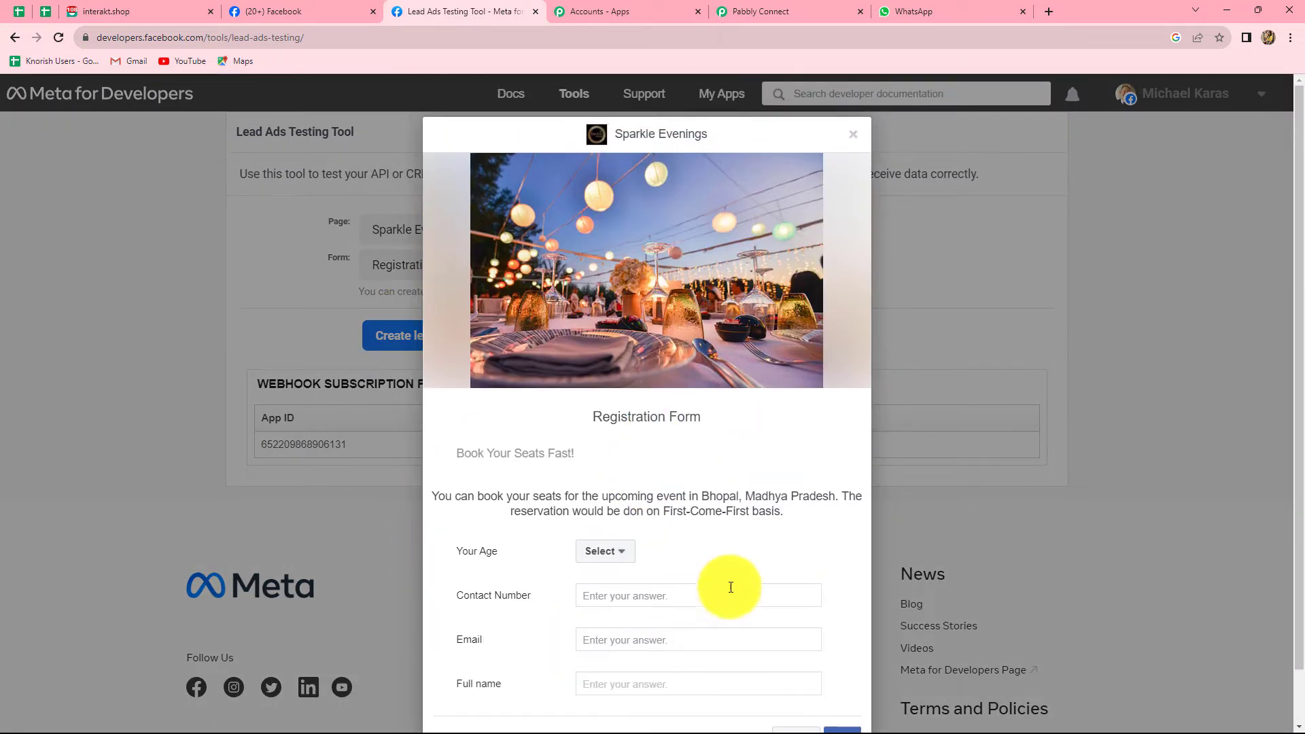
Fill the test lead with age 18-25, a contact number, an email and full name, then submit it.
scroll(557, 580, "down", 1)
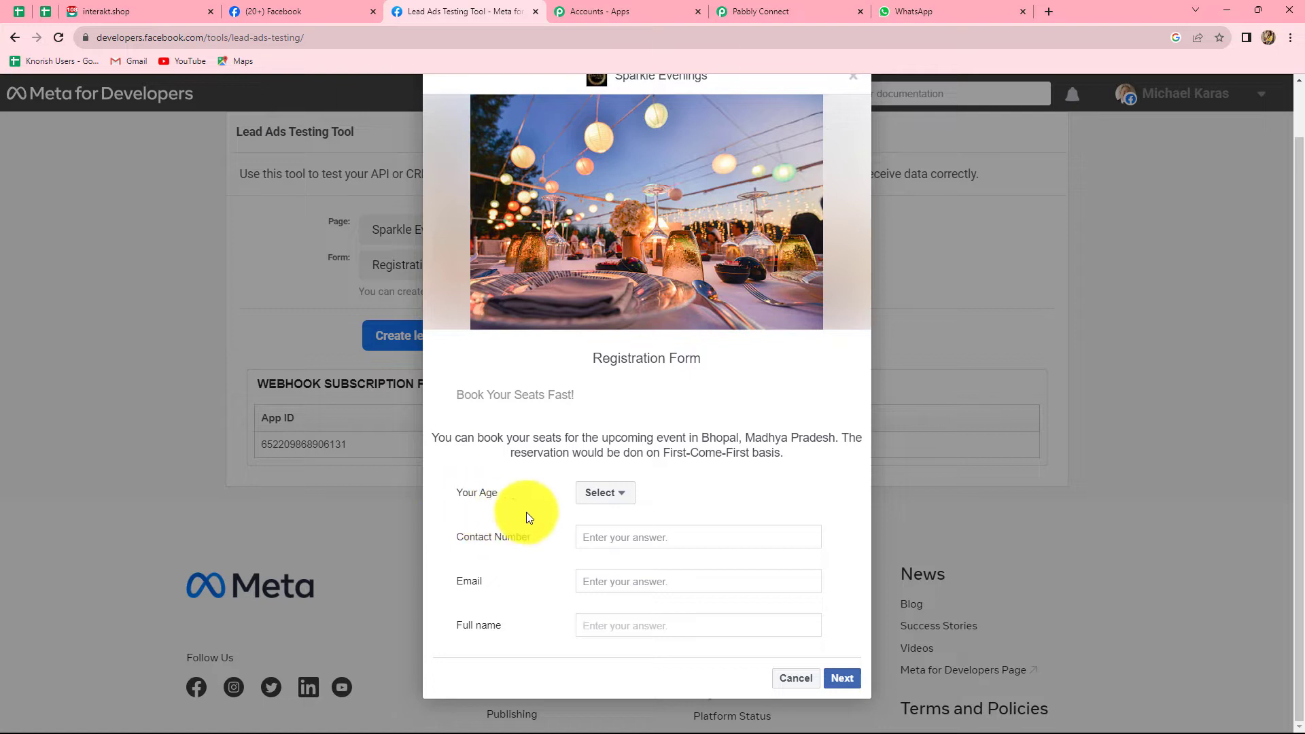
left_click(622, 500)
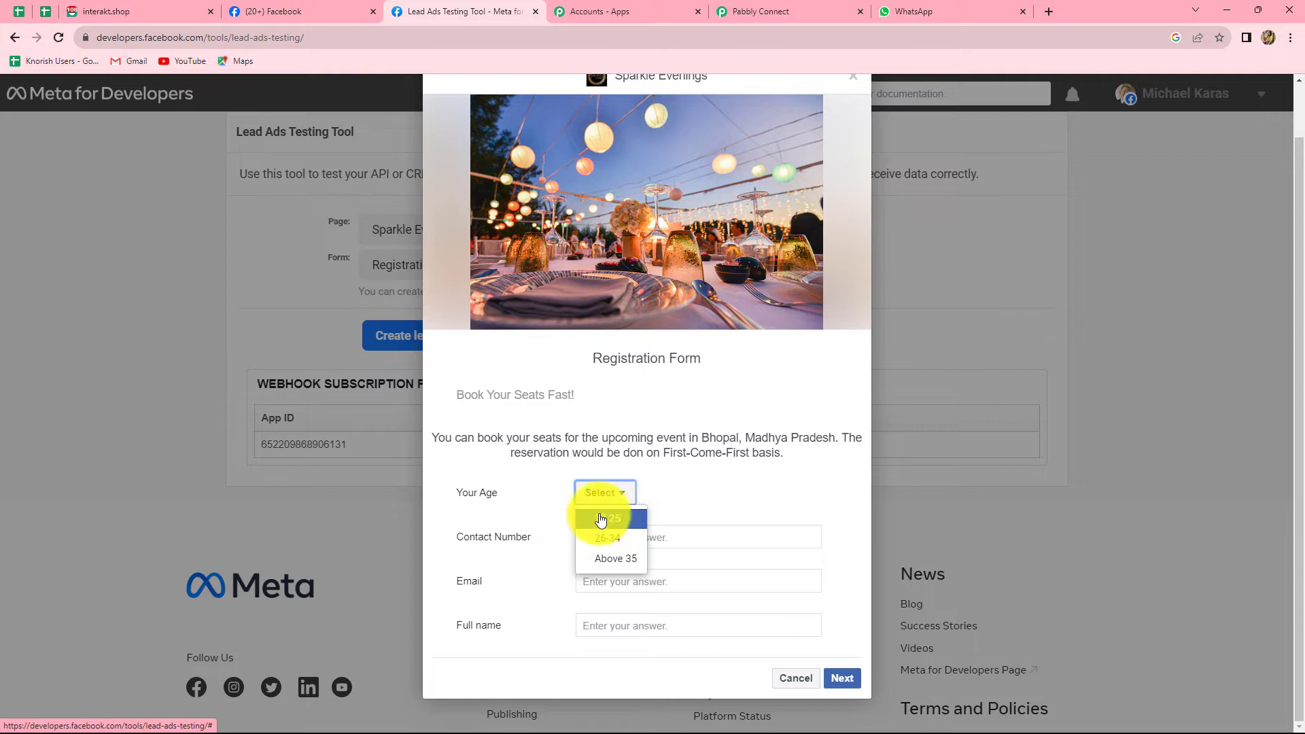
left_click(601, 519)
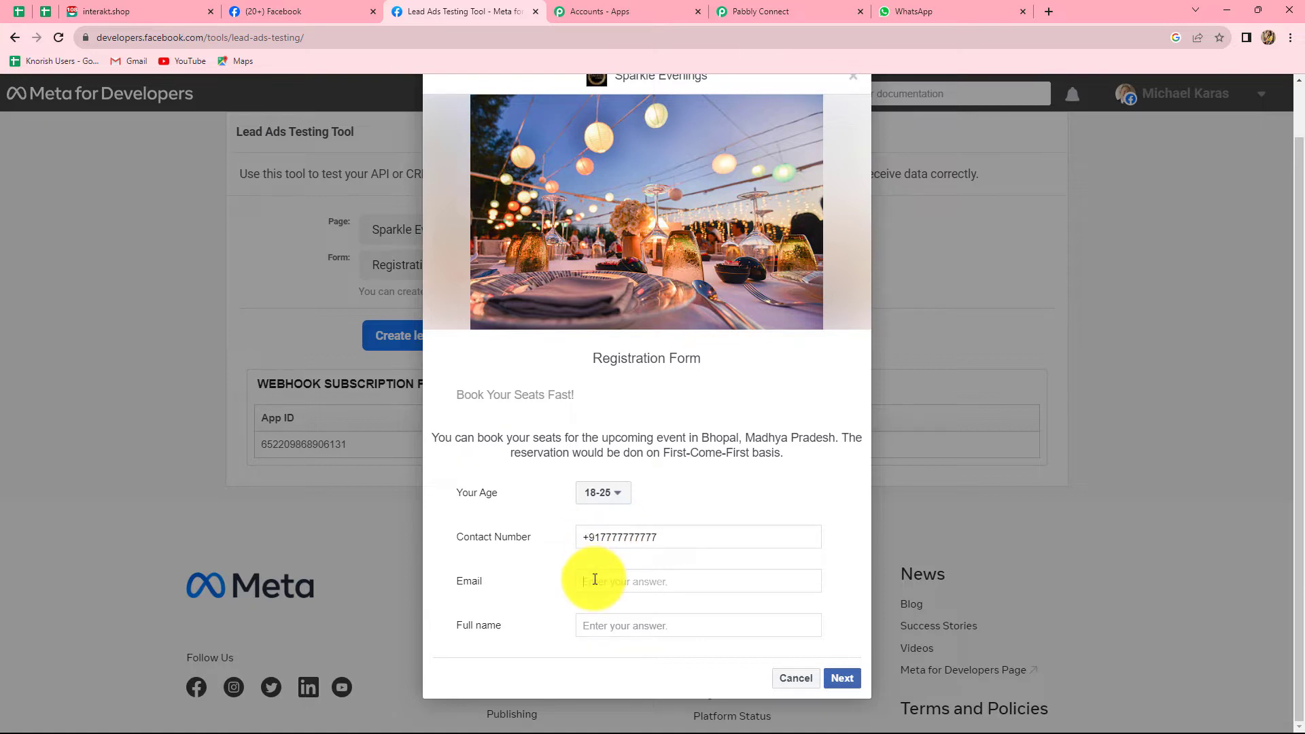
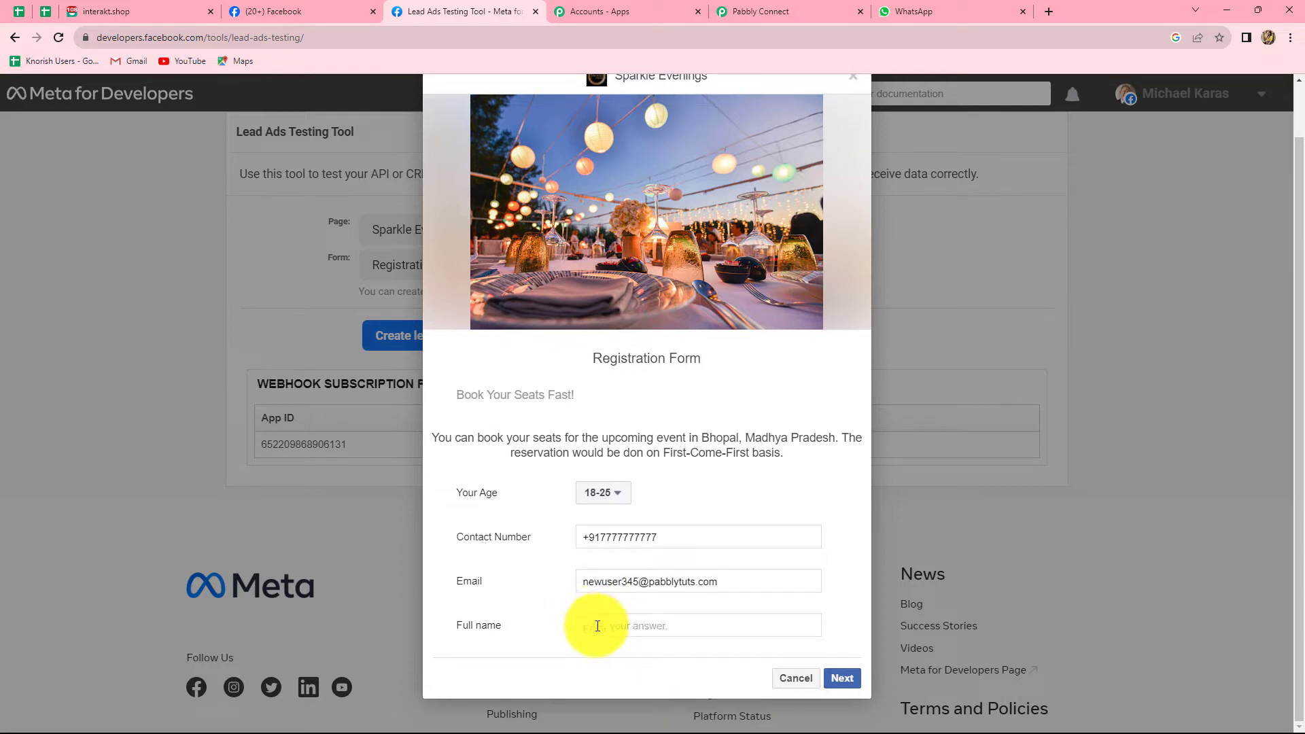
type("Ne")
left_click(852, 680)
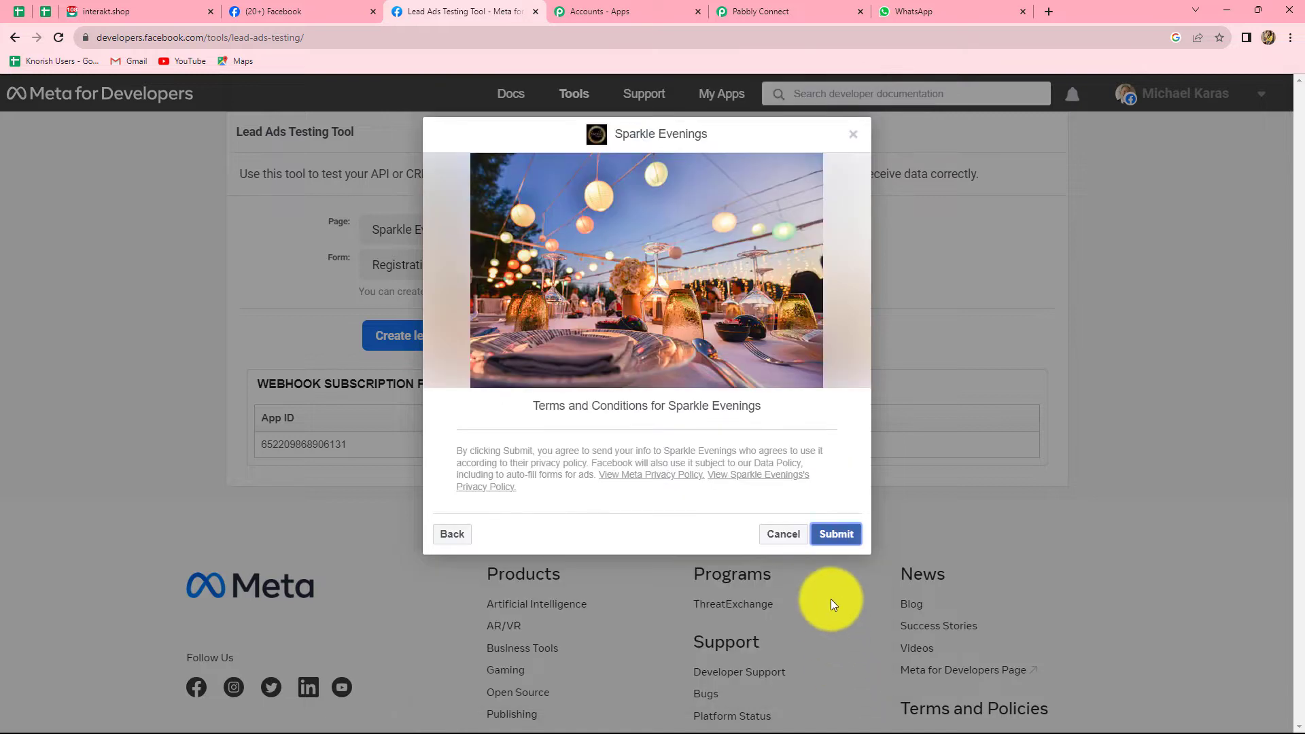
left_click(835, 536)
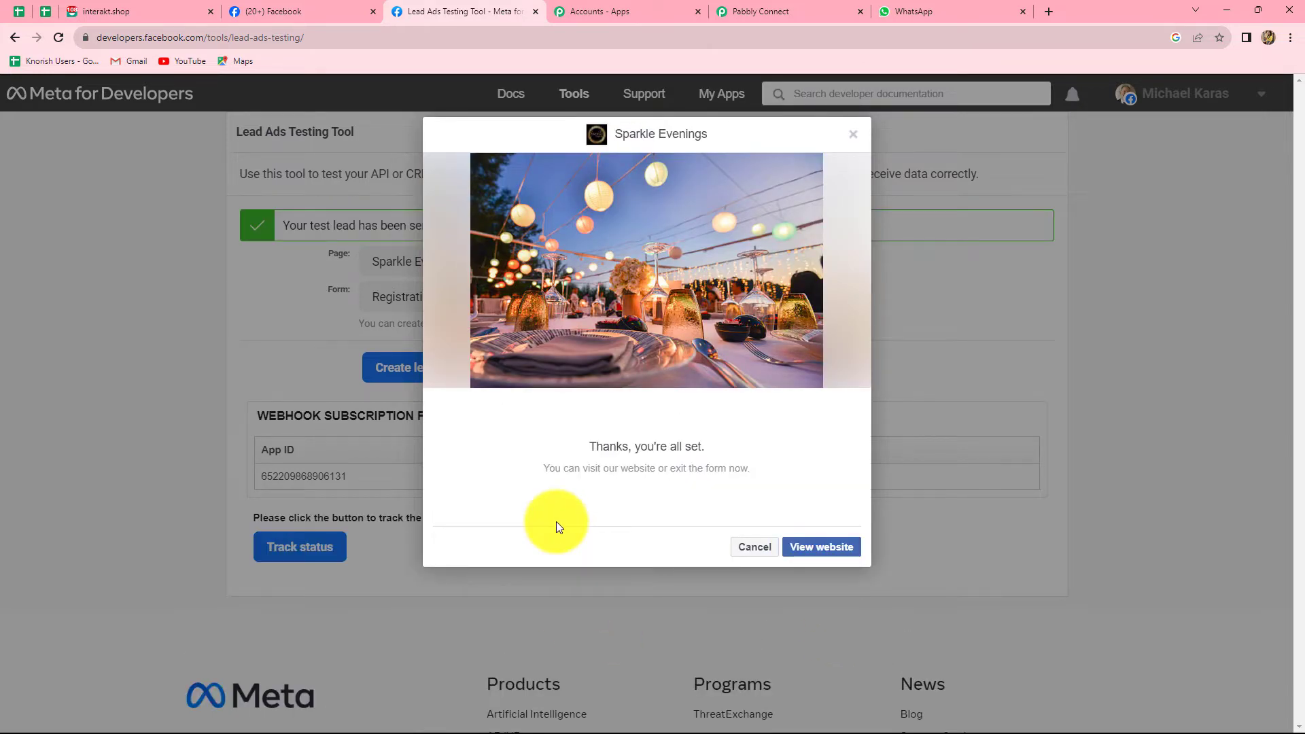
left_click(854, 134)
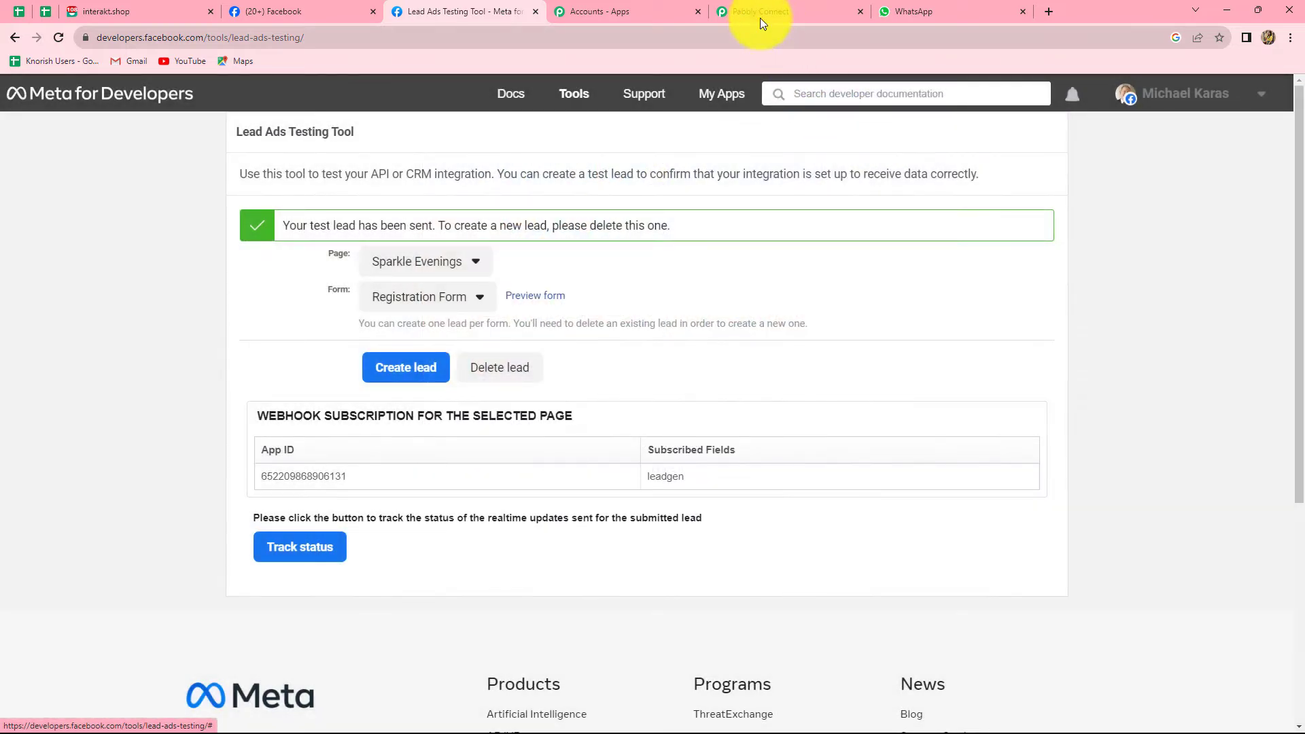
left_click(757, 10)
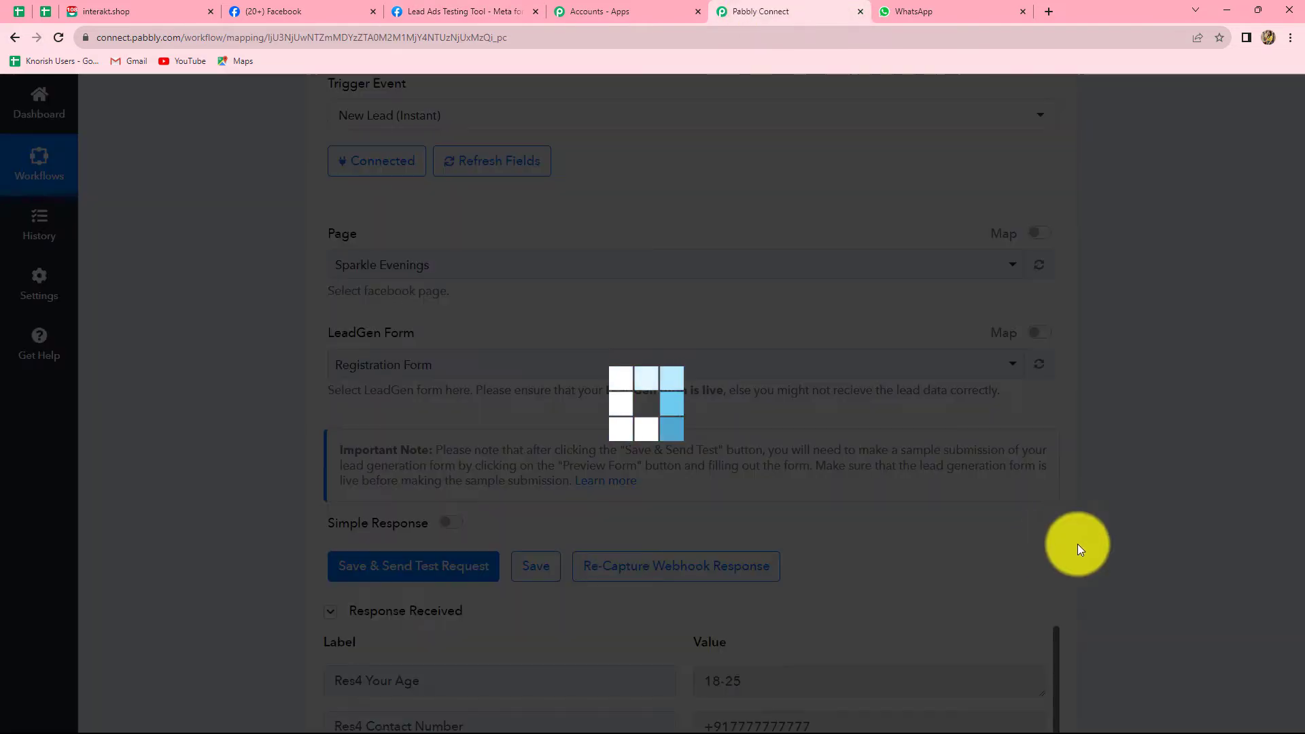
Scroll through the received response to review the lead's age 18-25, contact number, email, full name and IDs.
scroll(1243, 559, "down", 7)
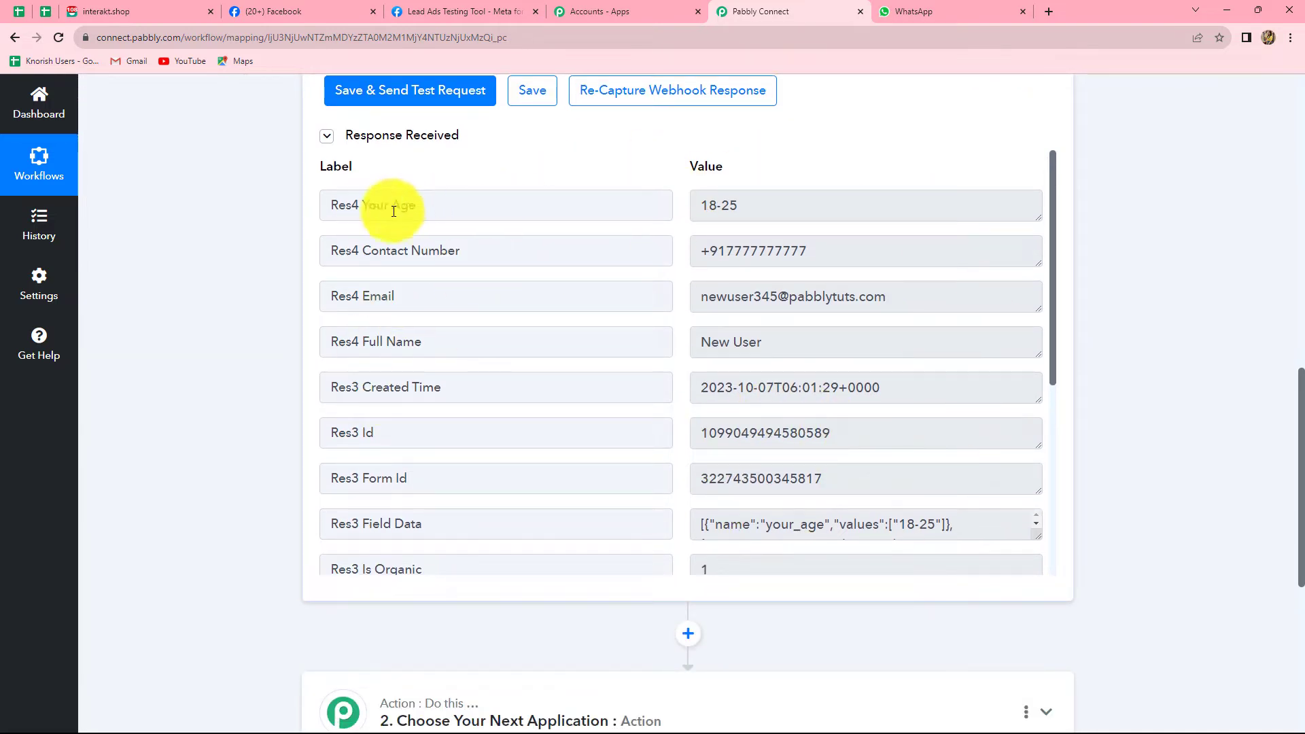
scroll(794, 398, "down", 3)
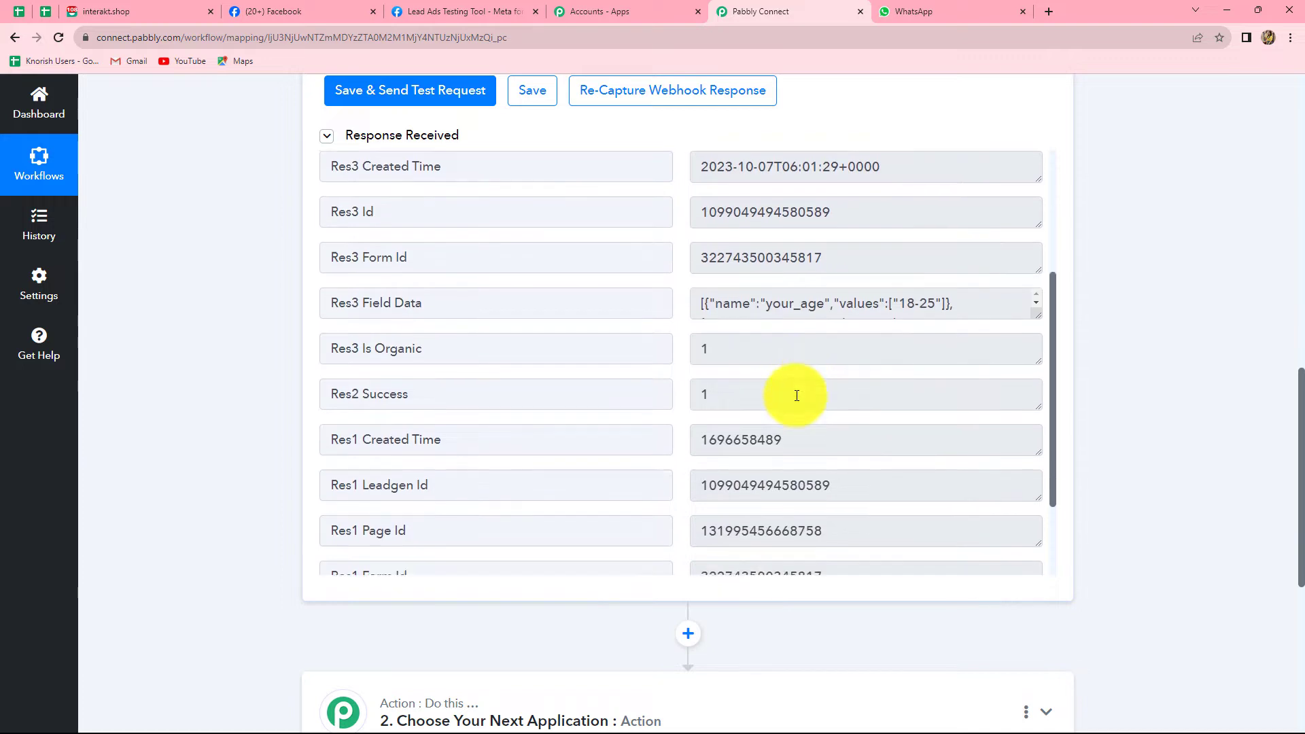
scroll(786, 388, "up", 3)
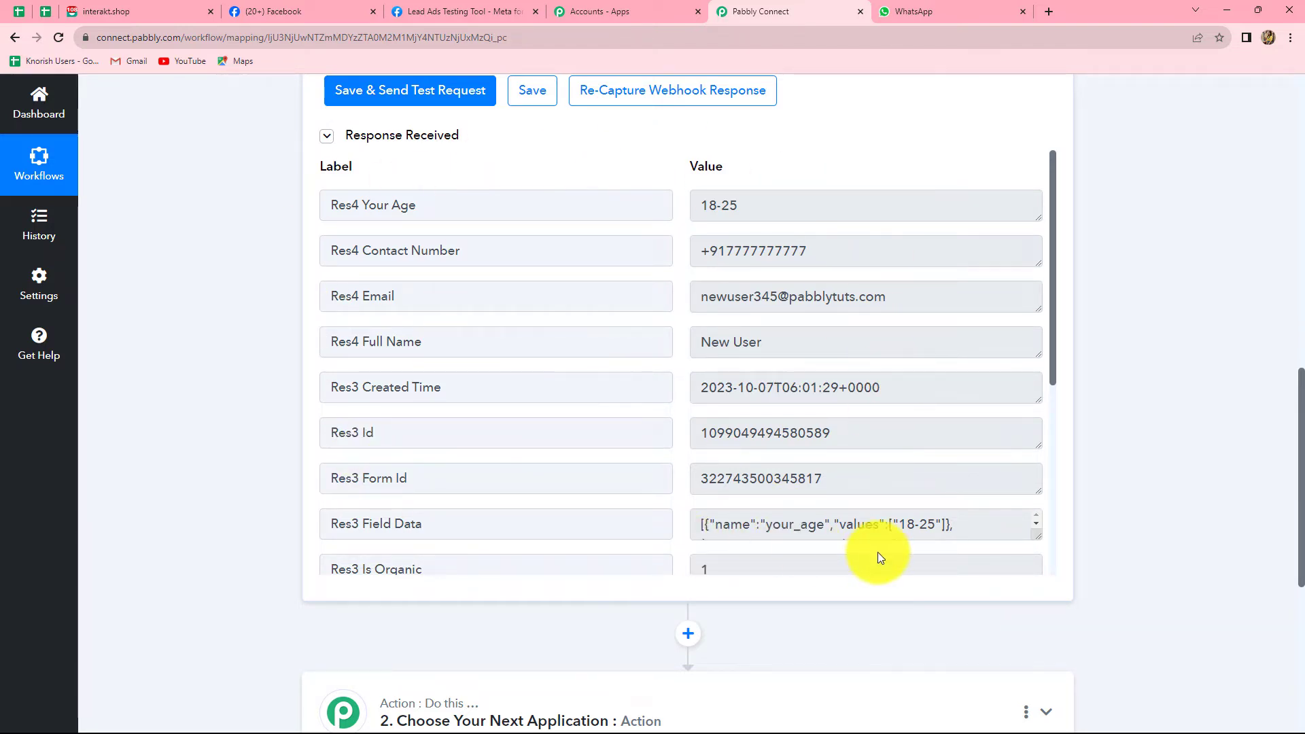
scroll(1131, 514, "down", 1)
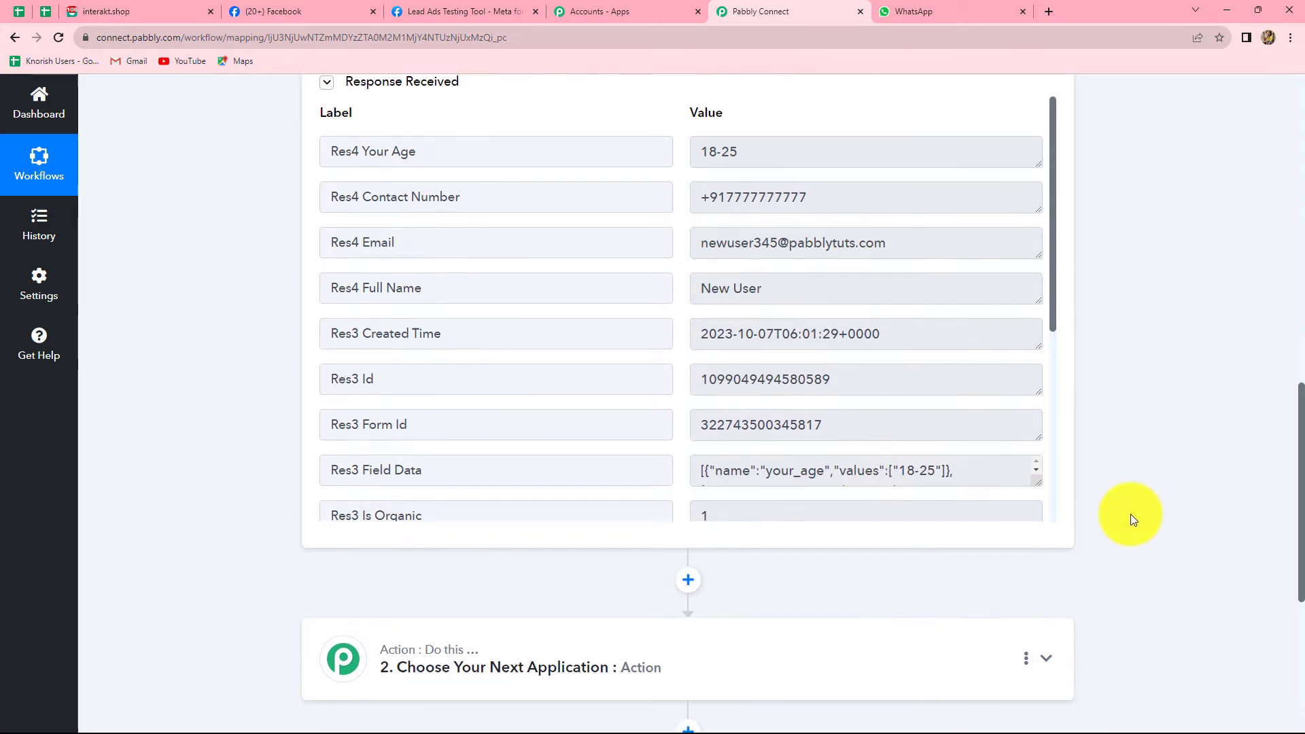
scroll(1131, 514, "down", 4)
Pick Interakt as the action app with the Send WhatsApp Template Message event, then begin connecting.
left_click(655, 394)
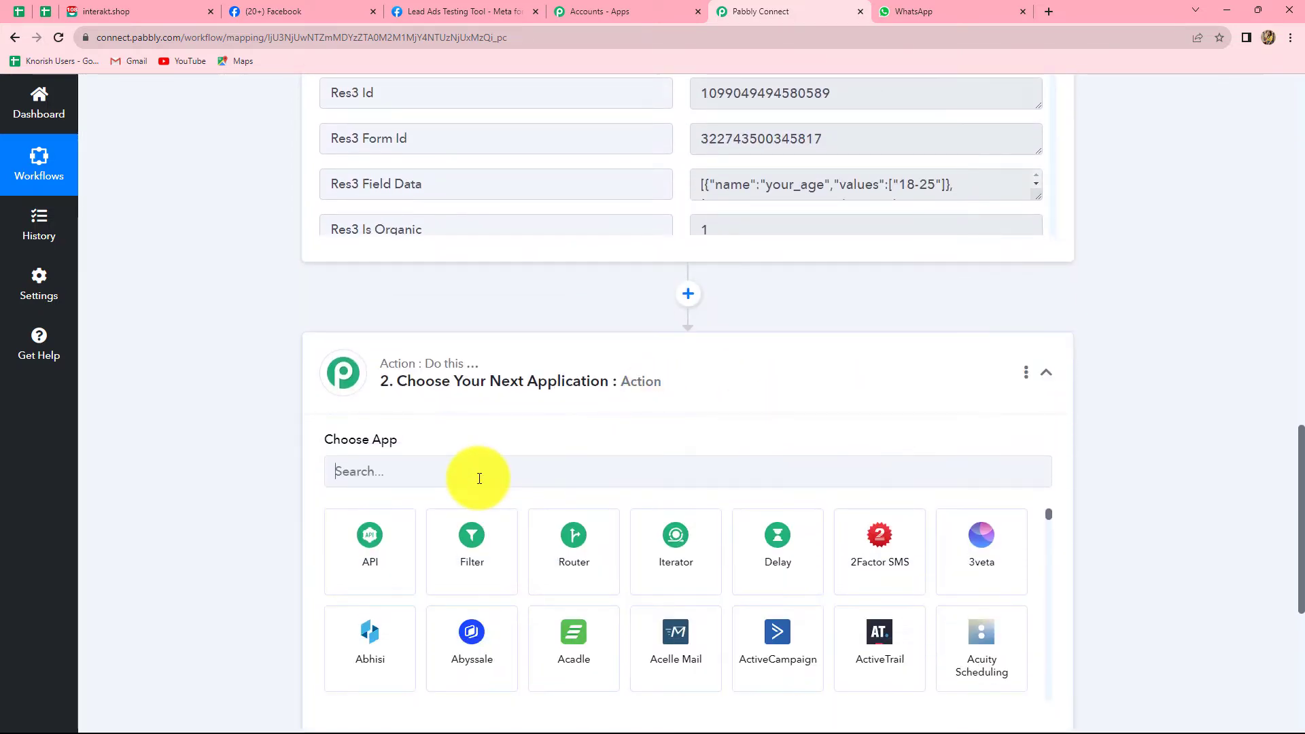
left_click(479, 478)
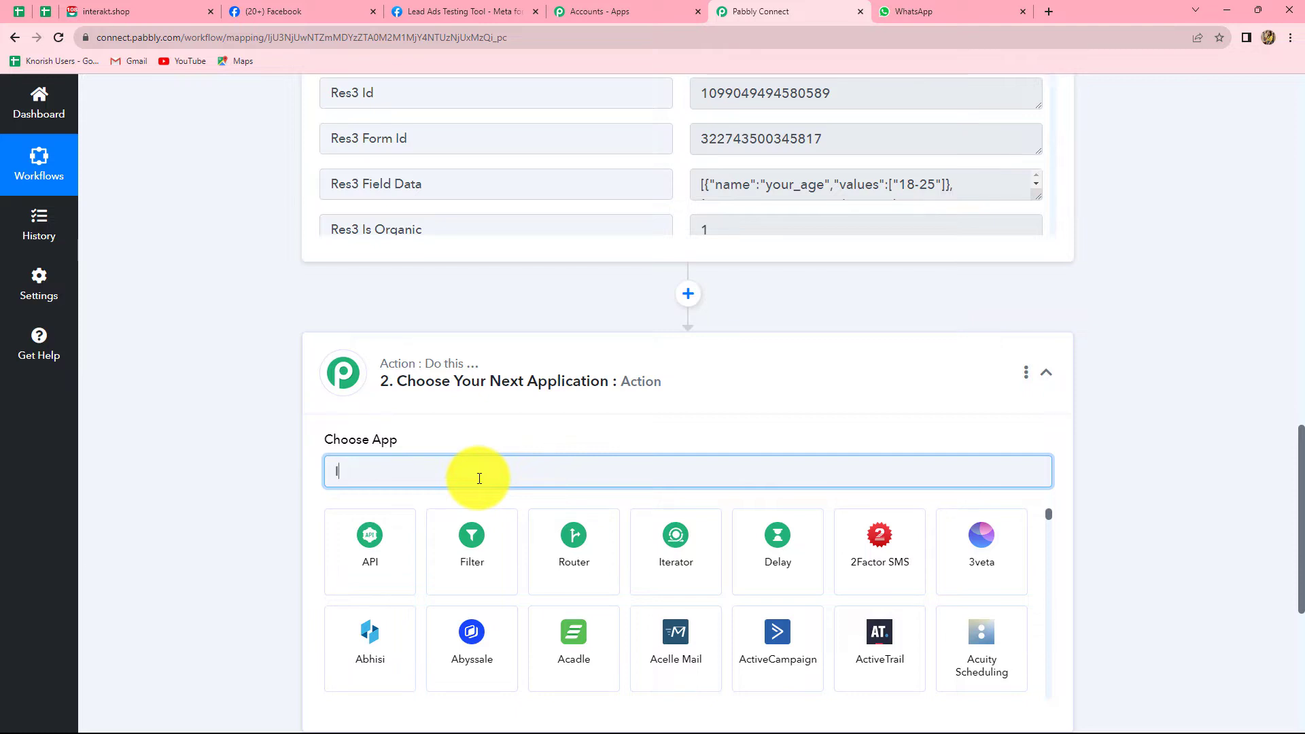
type("nter")
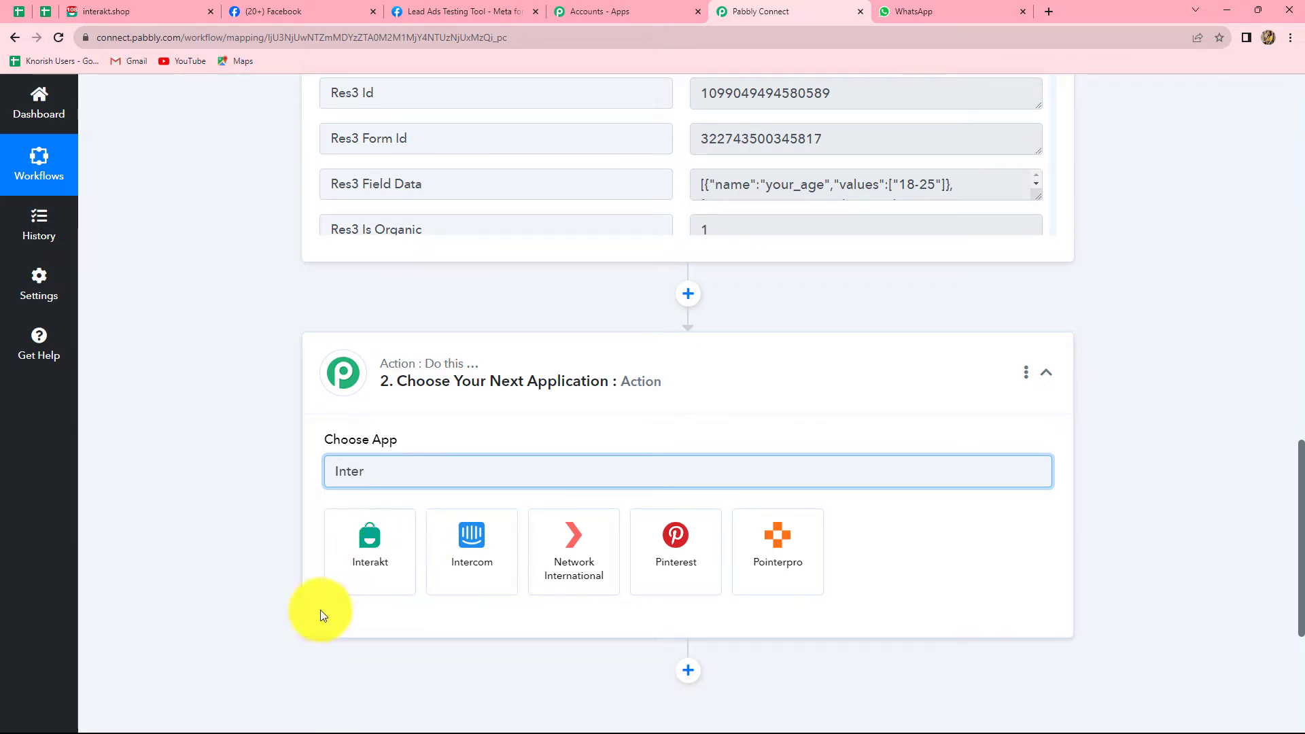
left_click(379, 571)
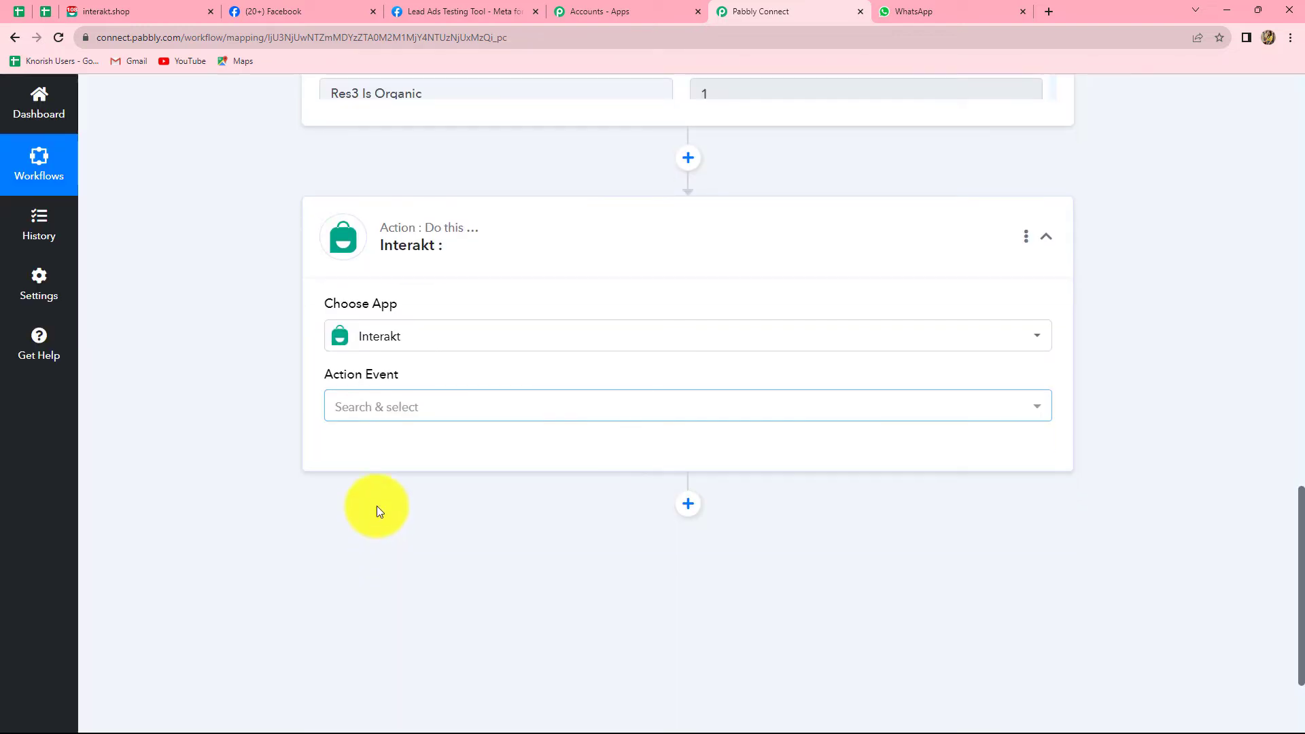
left_click(371, 408)
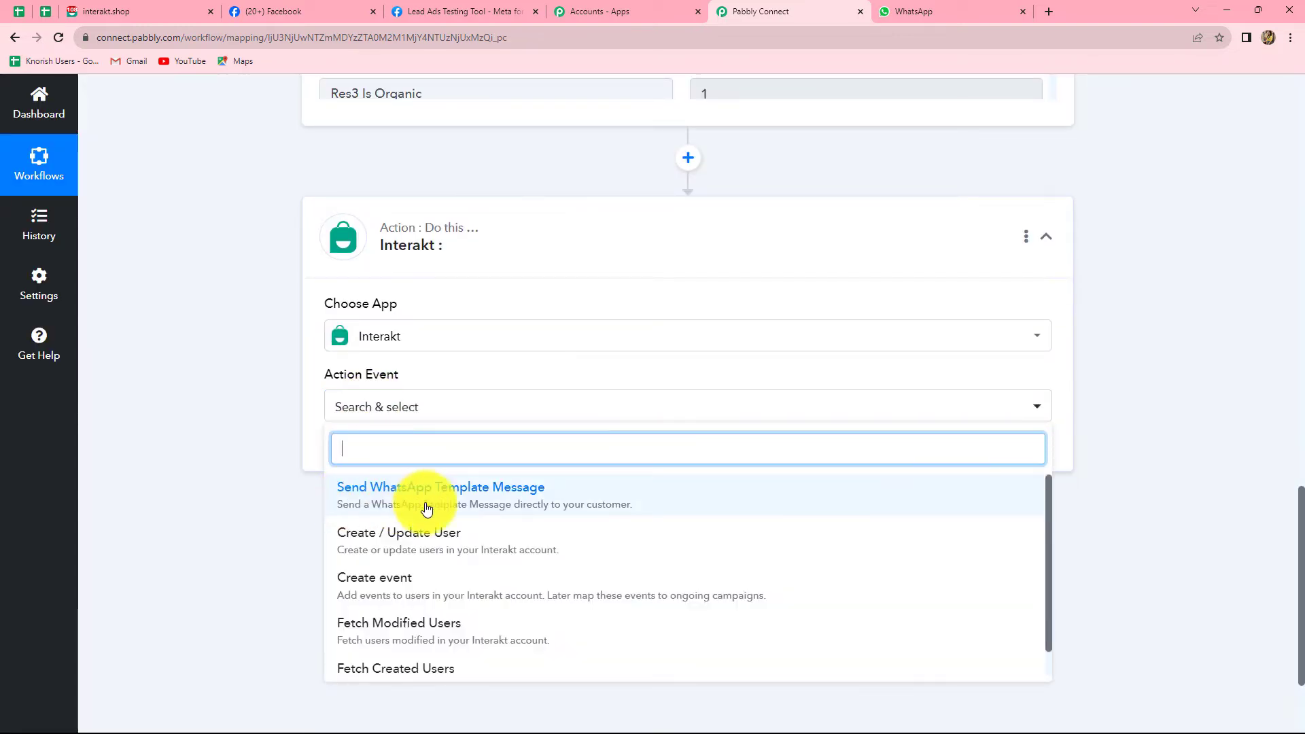
left_click(485, 505)
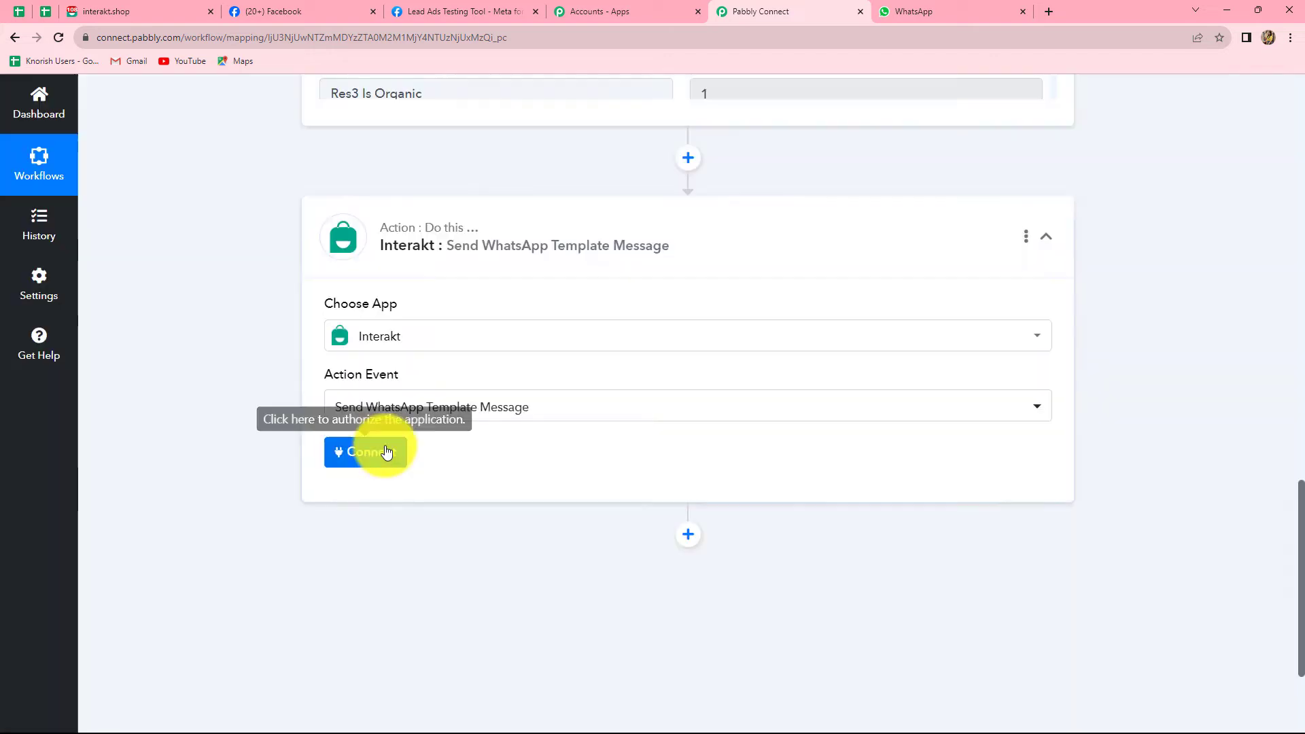
left_click(378, 451)
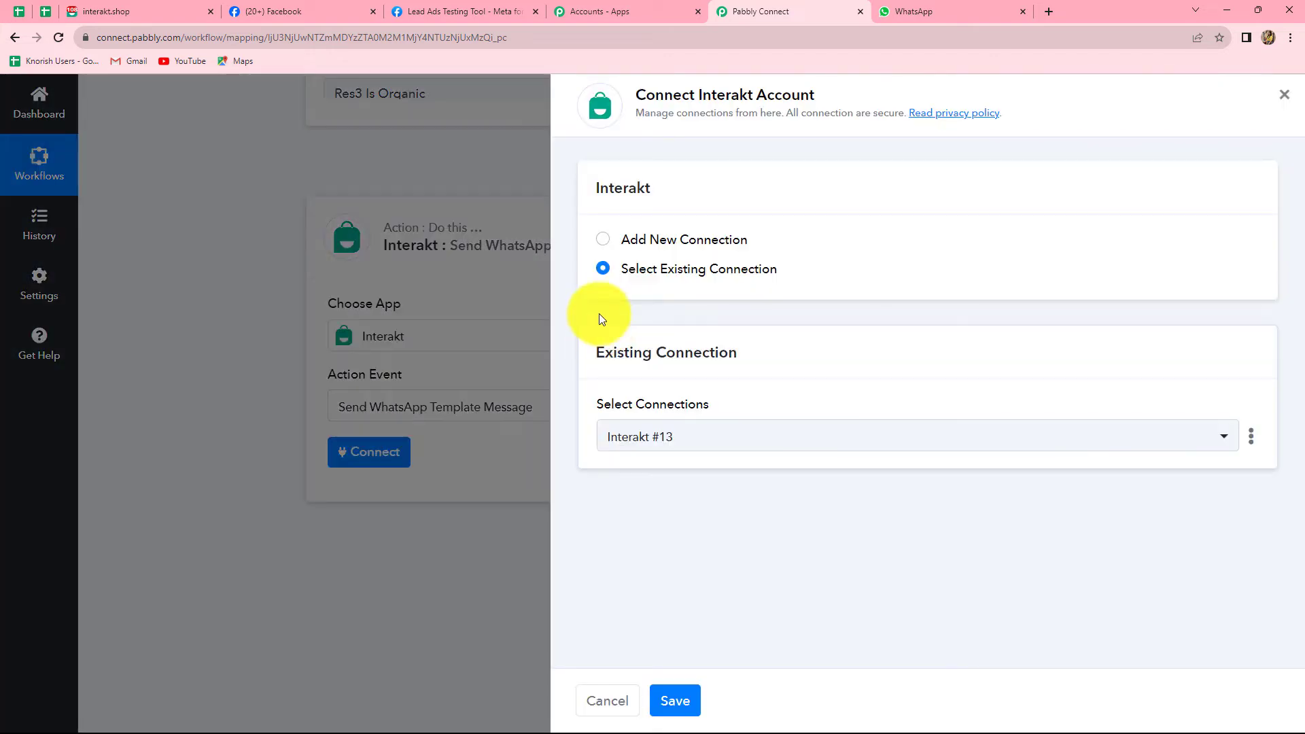
Add a new Interakt connection using the Secret Key copied from Interakt's Developer Settings.
left_click(604, 241)
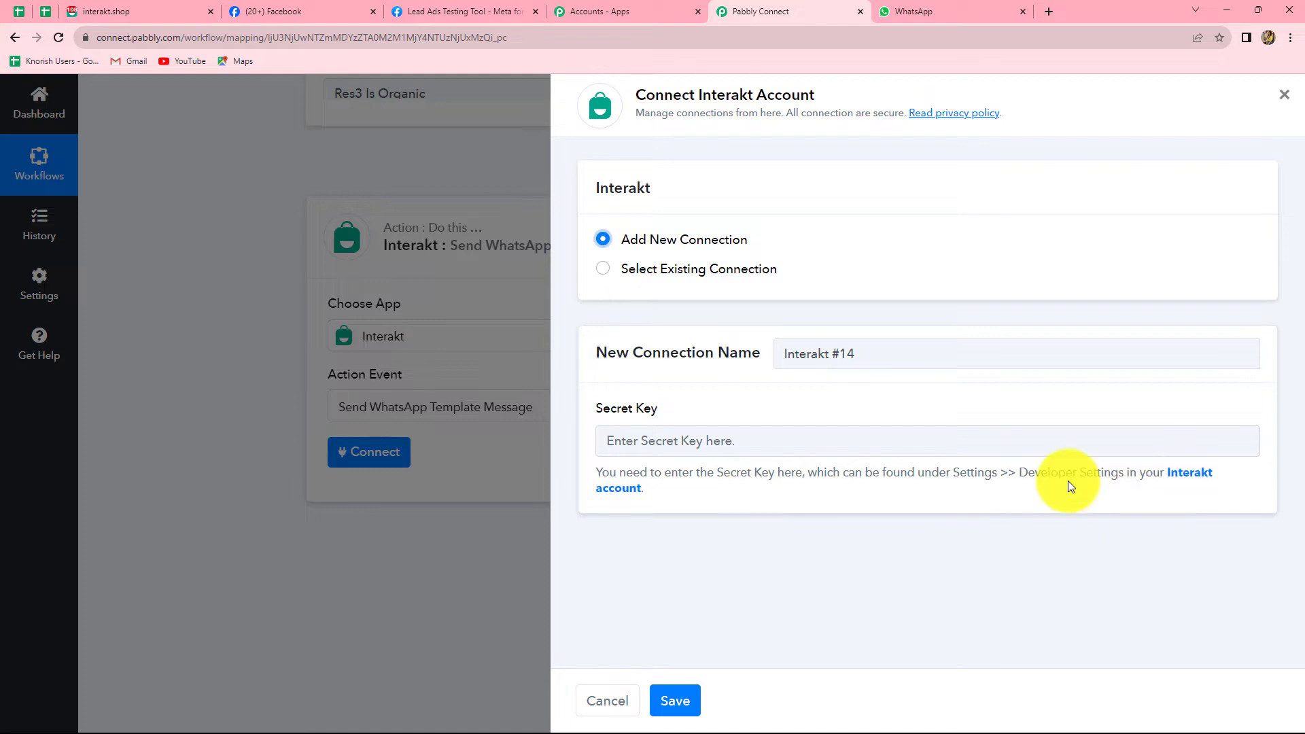
left_click(1185, 478)
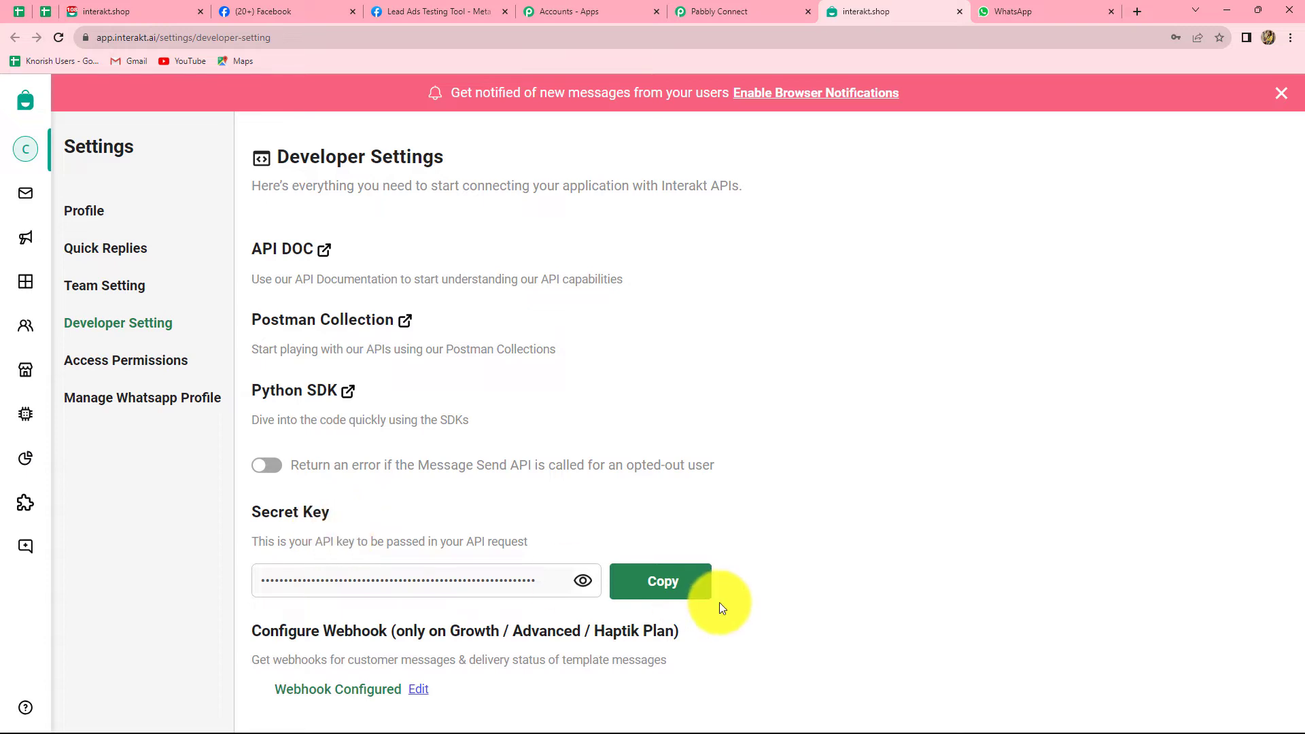
left_click(647, 583)
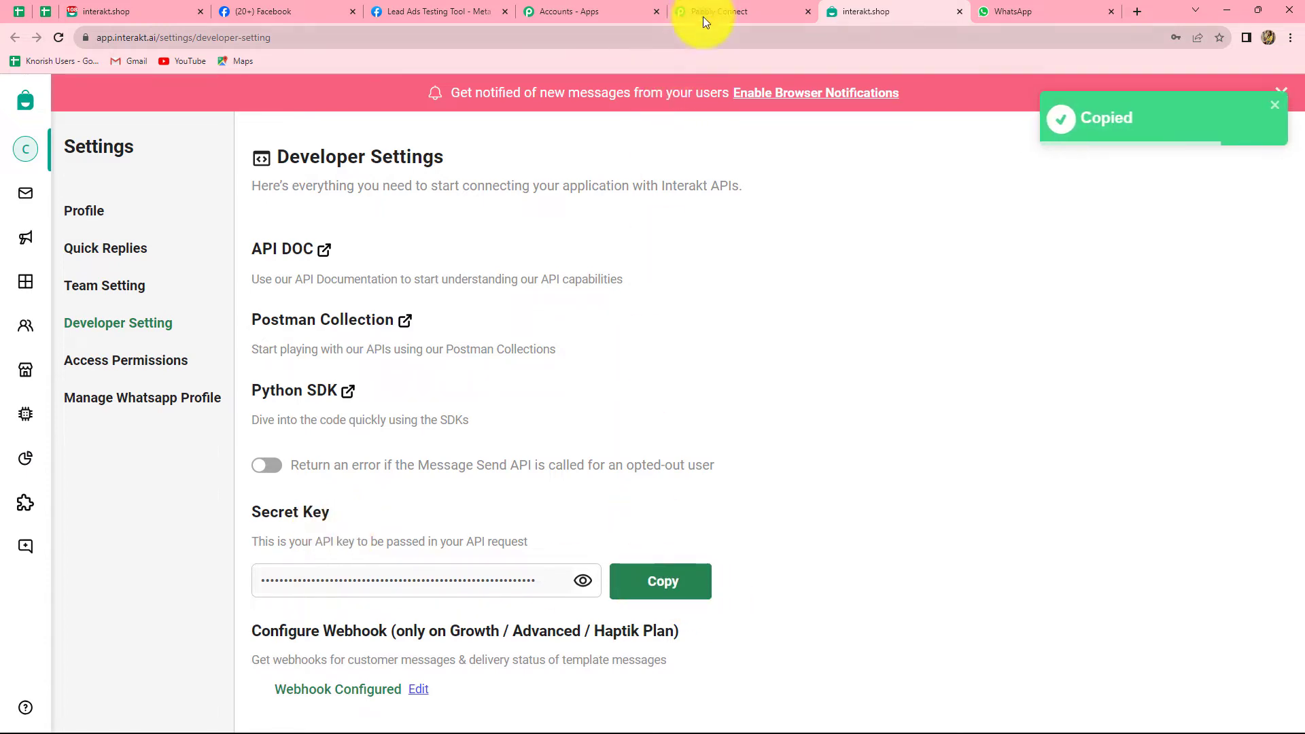
left_click(703, 14)
left_click(691, 439)
key("ctrl+v")
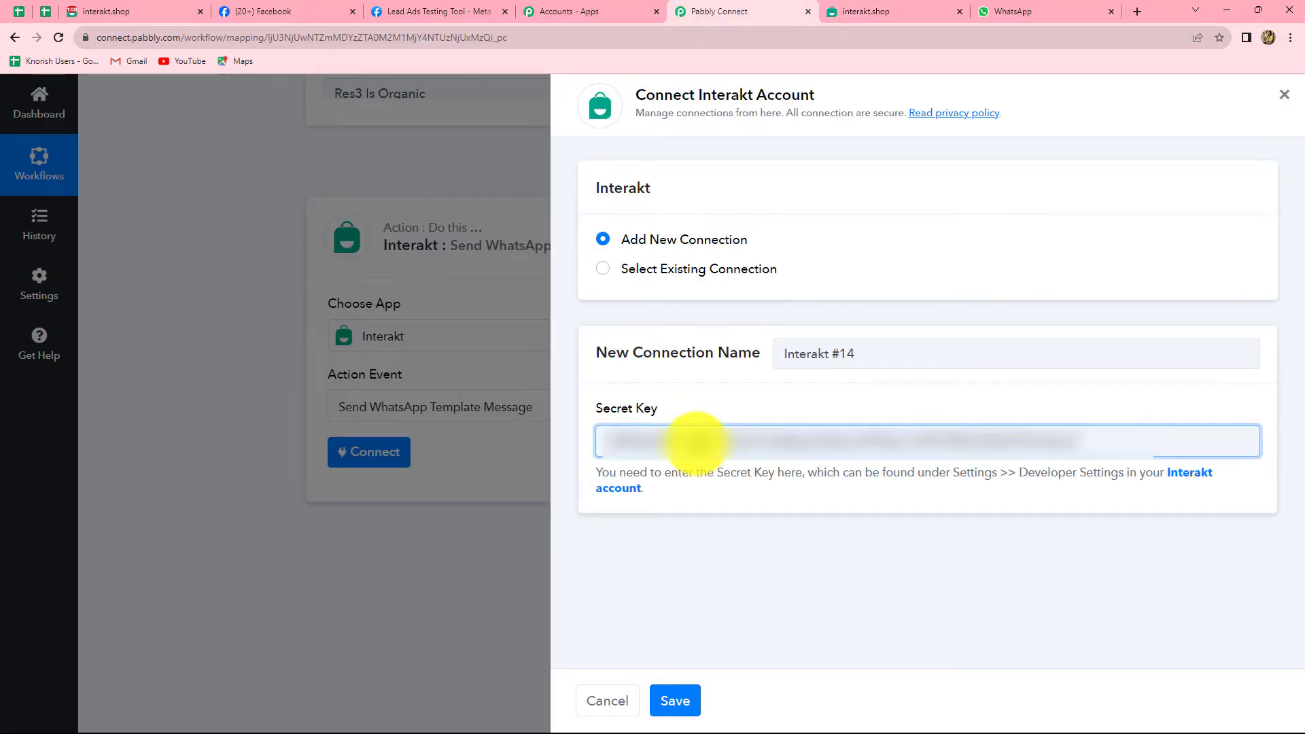
Save the Interakt connection and review the country code, phone number, template code and language fields.
left_click(685, 697)
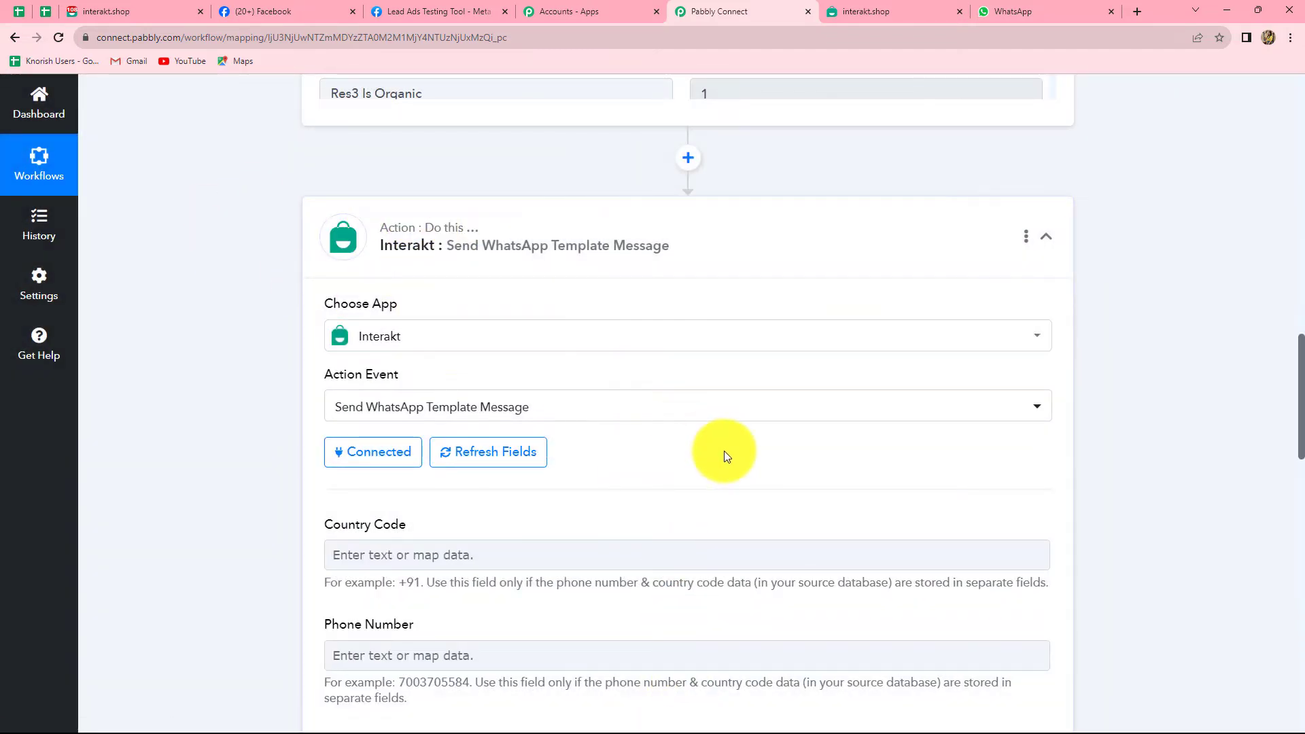
scroll(725, 451, "down", 10)
scroll(725, 451, "up", 11)
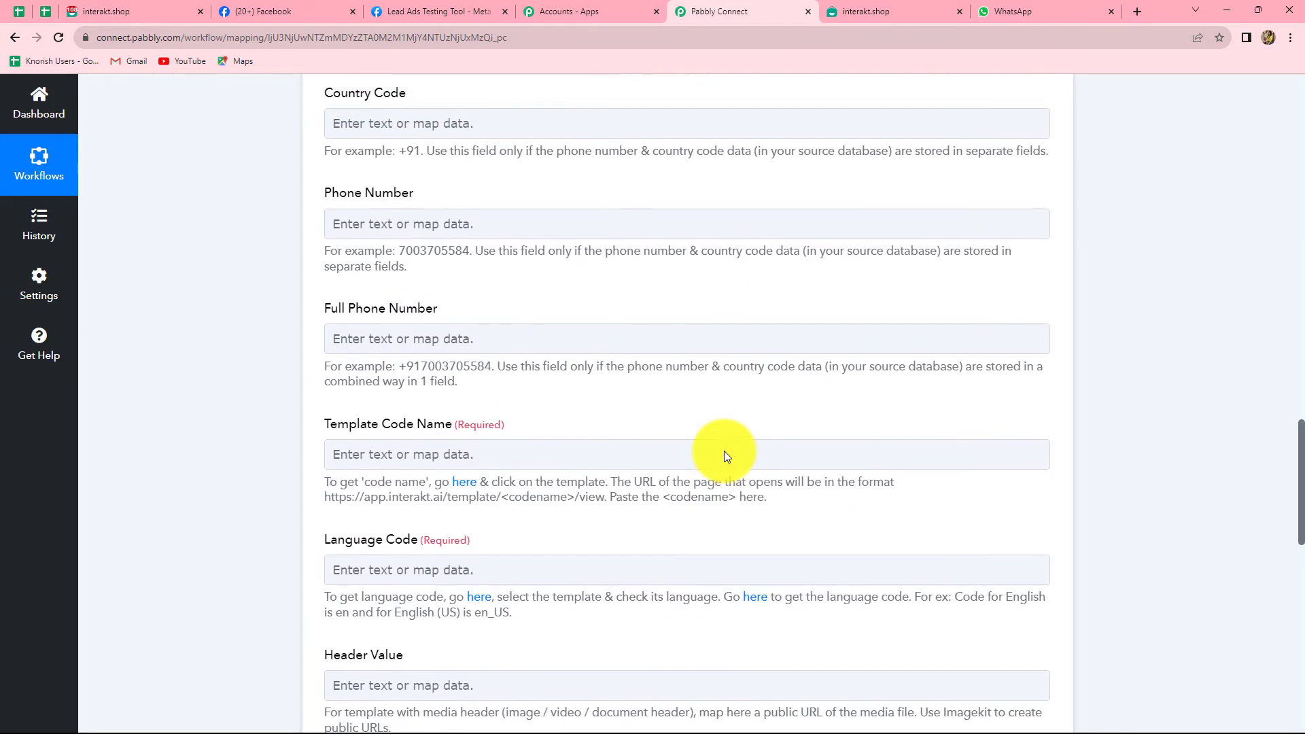
scroll(724, 451, "down", 16)
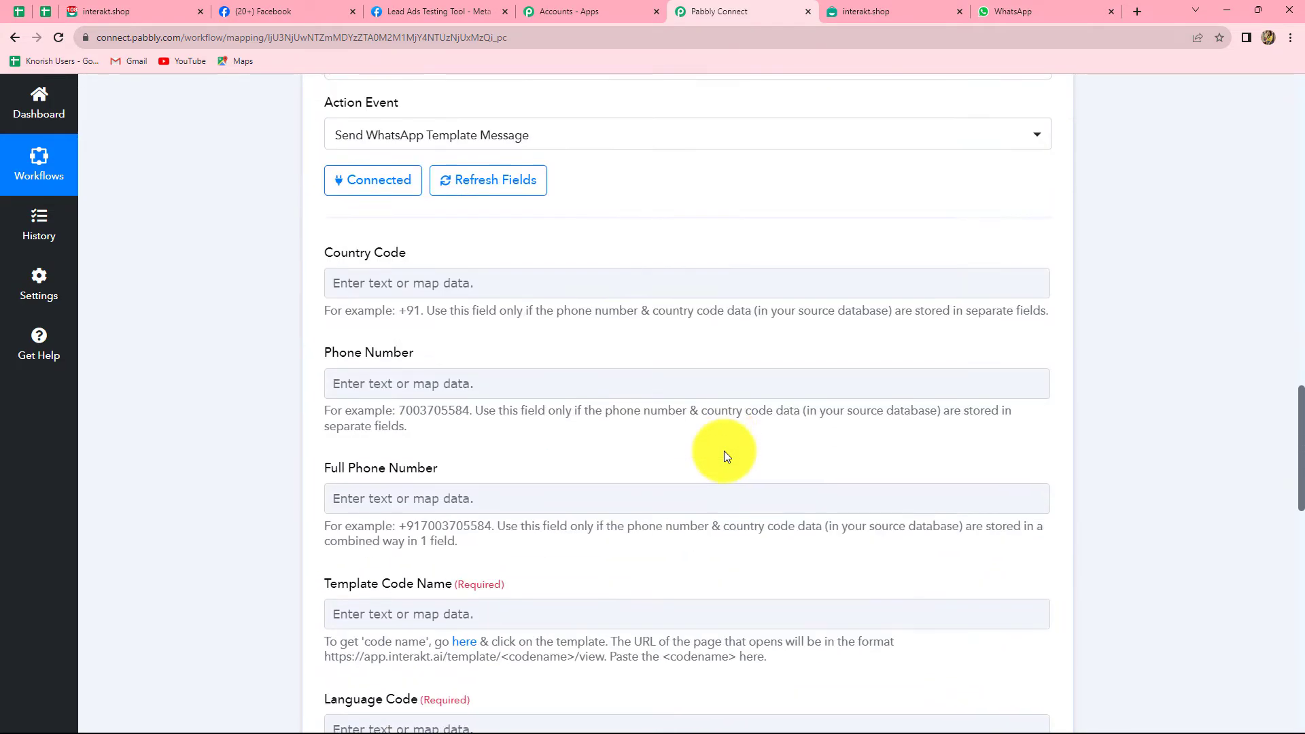
scroll(725, 451, "up", 9)
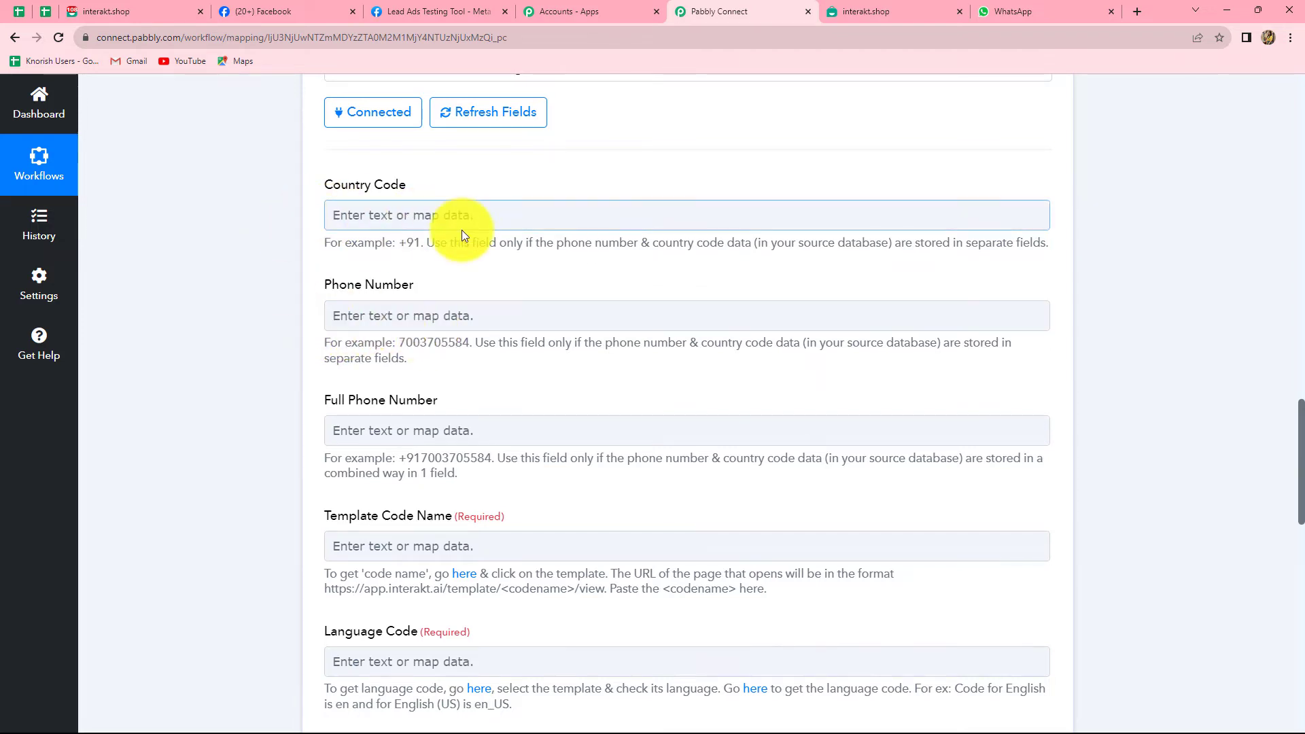
scroll(407, 381, "down", 2)
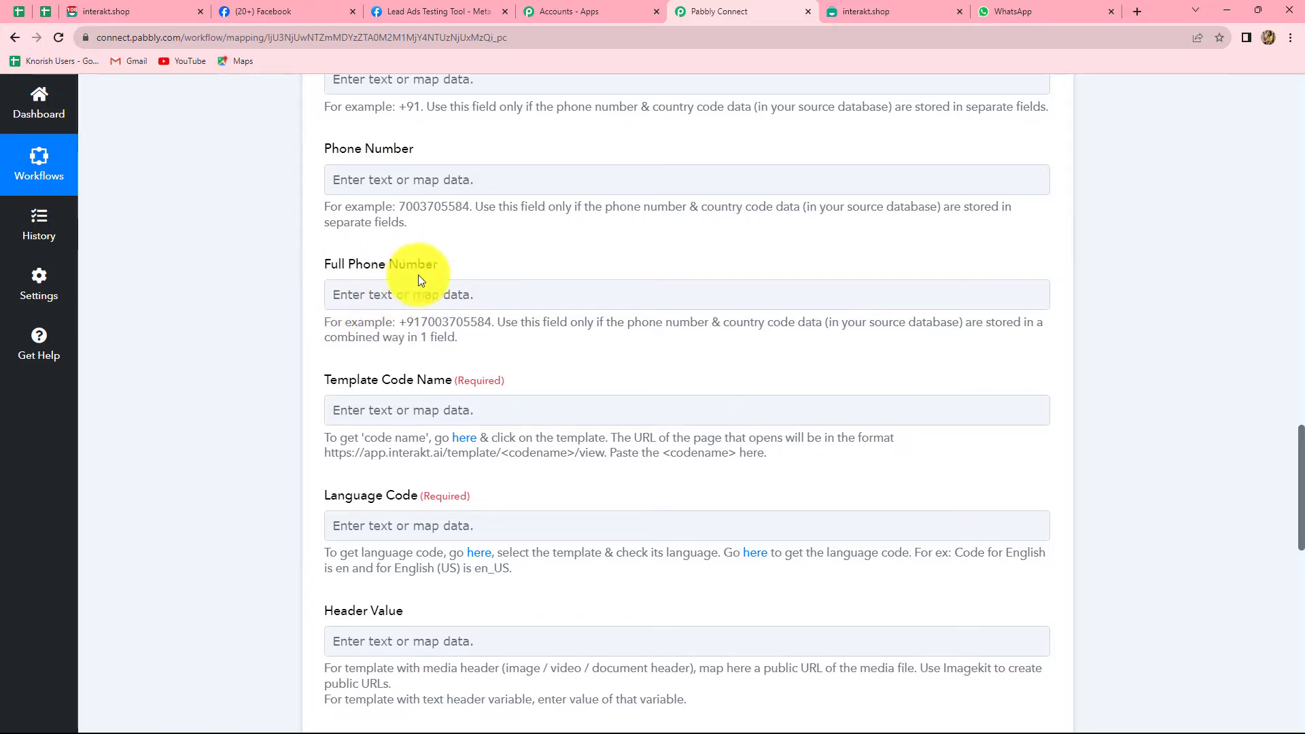
scroll(360, 359, "up", 2)
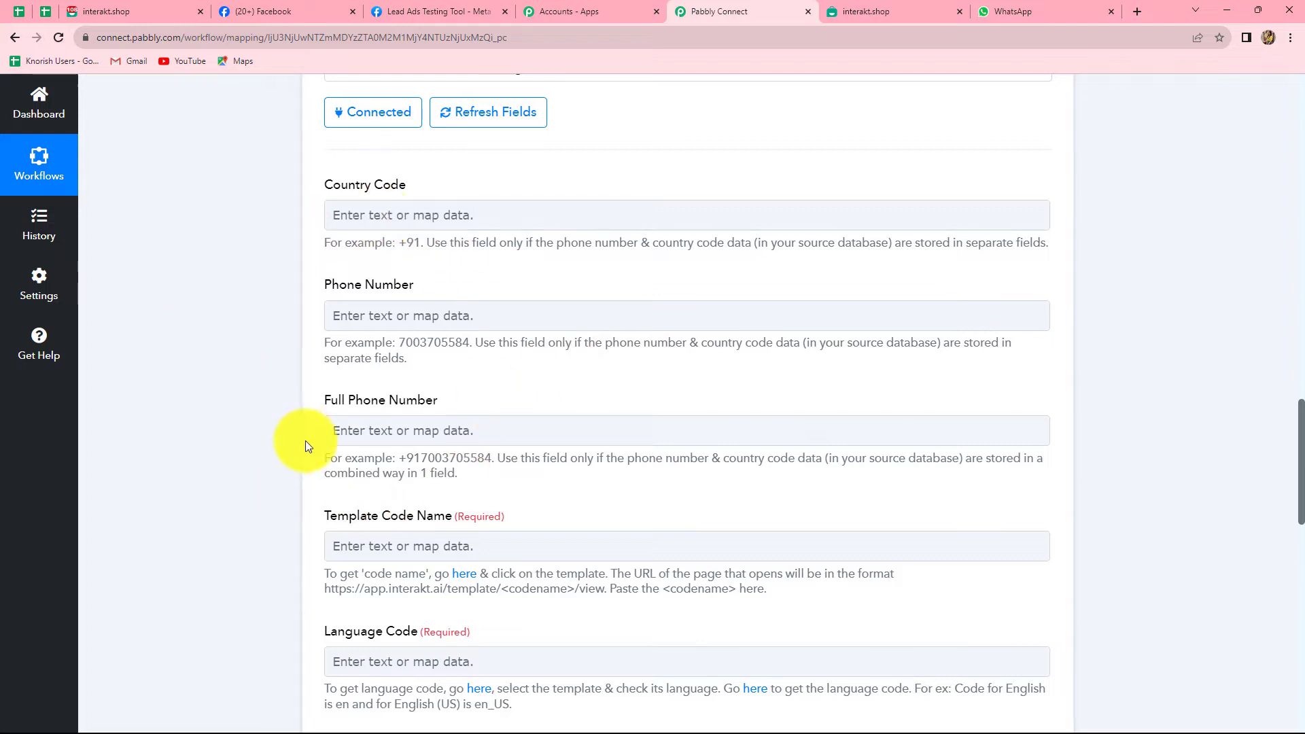
scroll(536, 516, "down", 2)
scroll(537, 516, "up", 6)
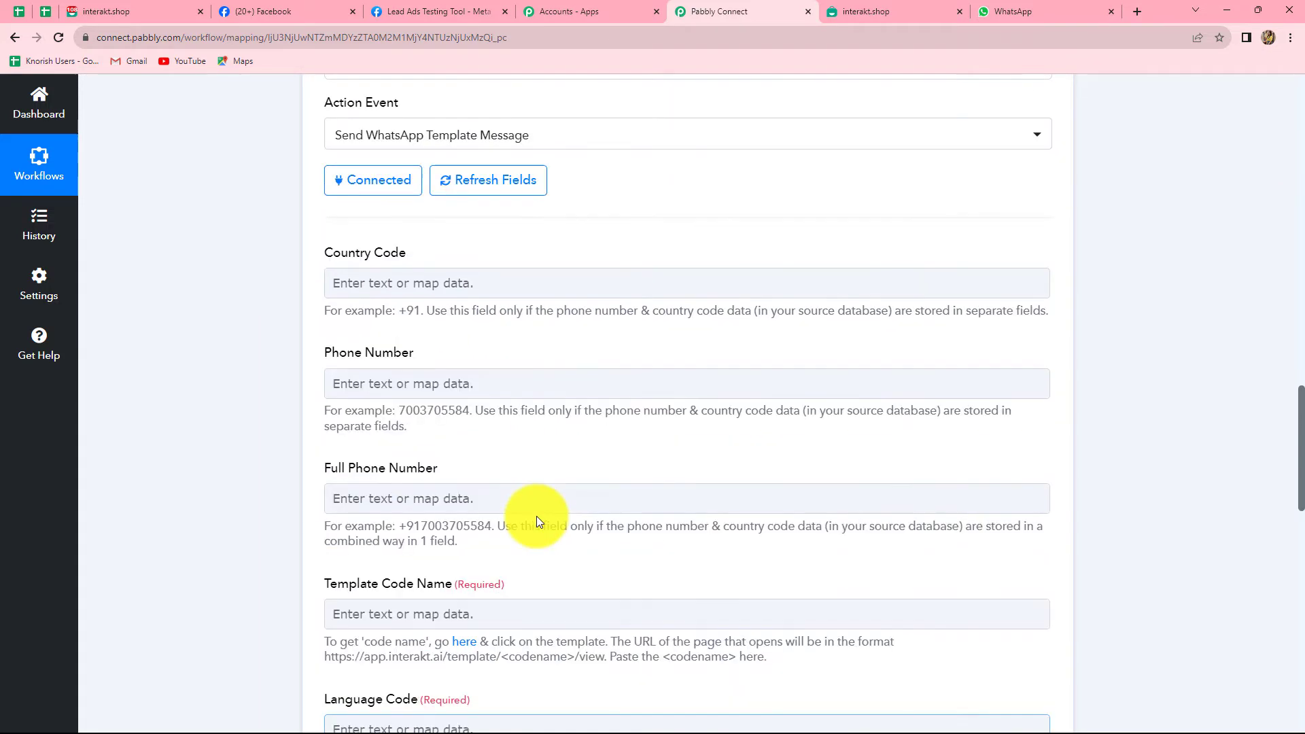
Map Full Phone Number to the Facebook lead's Res4 Contact Number.
scroll(536, 516, "up", 6)
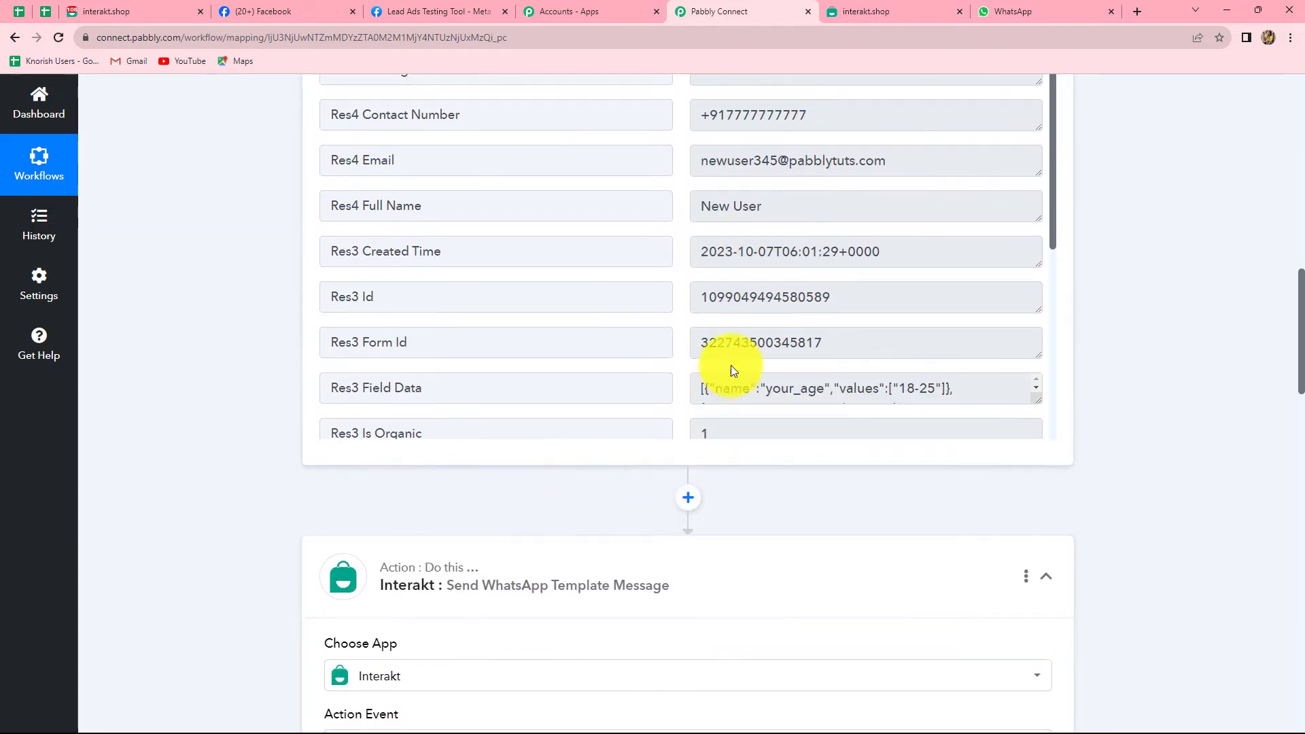
scroll(731, 340, "up", 3)
left_click_drag(702, 320, 812, 319)
left_click(1230, 393)
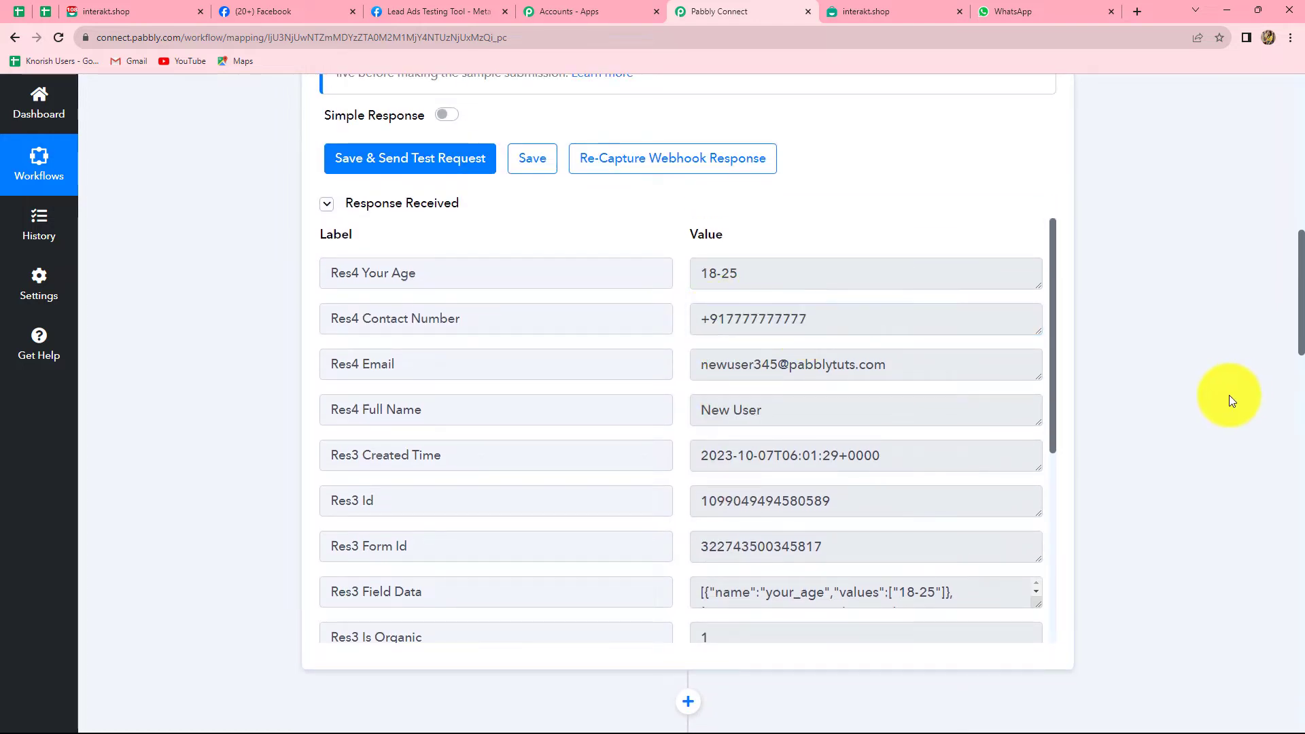
scroll(1230, 395, "down", 3)
scroll(1229, 394, "down", 11)
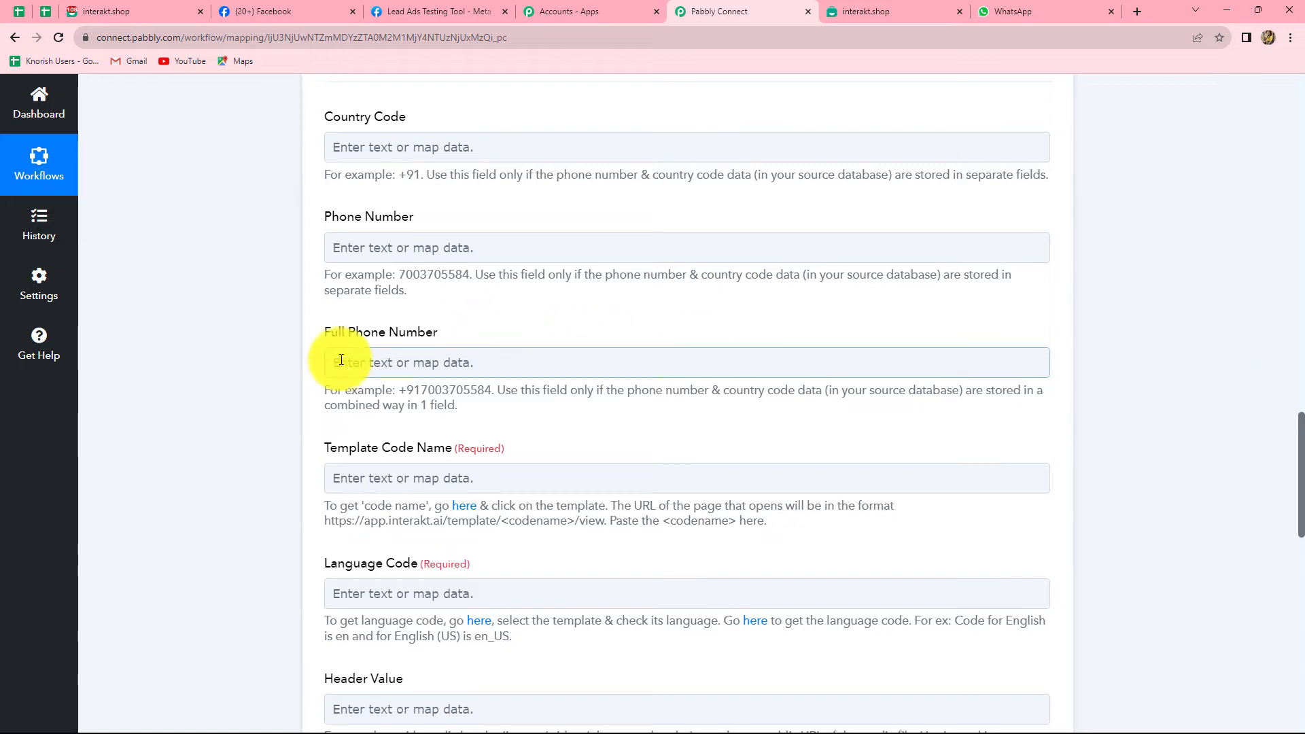
left_click(401, 364)
scroll(416, 340, "down", 1)
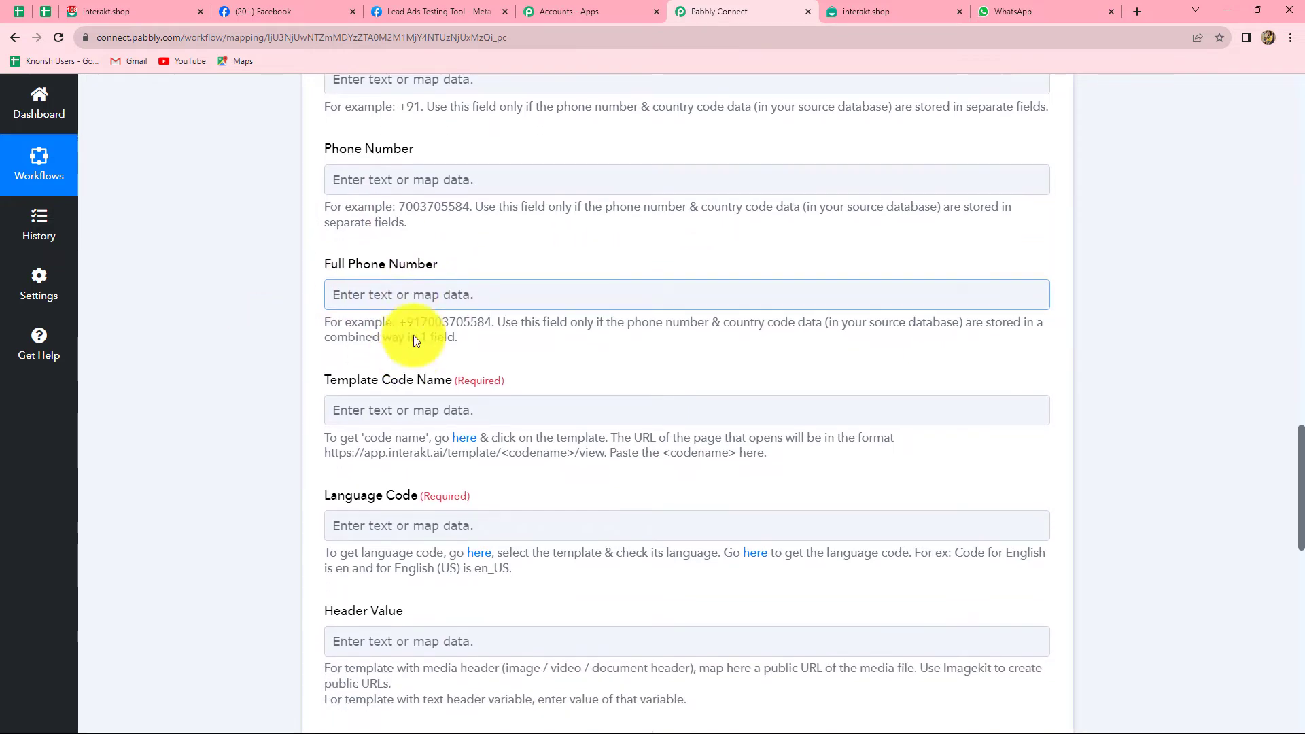
left_click(417, 296)
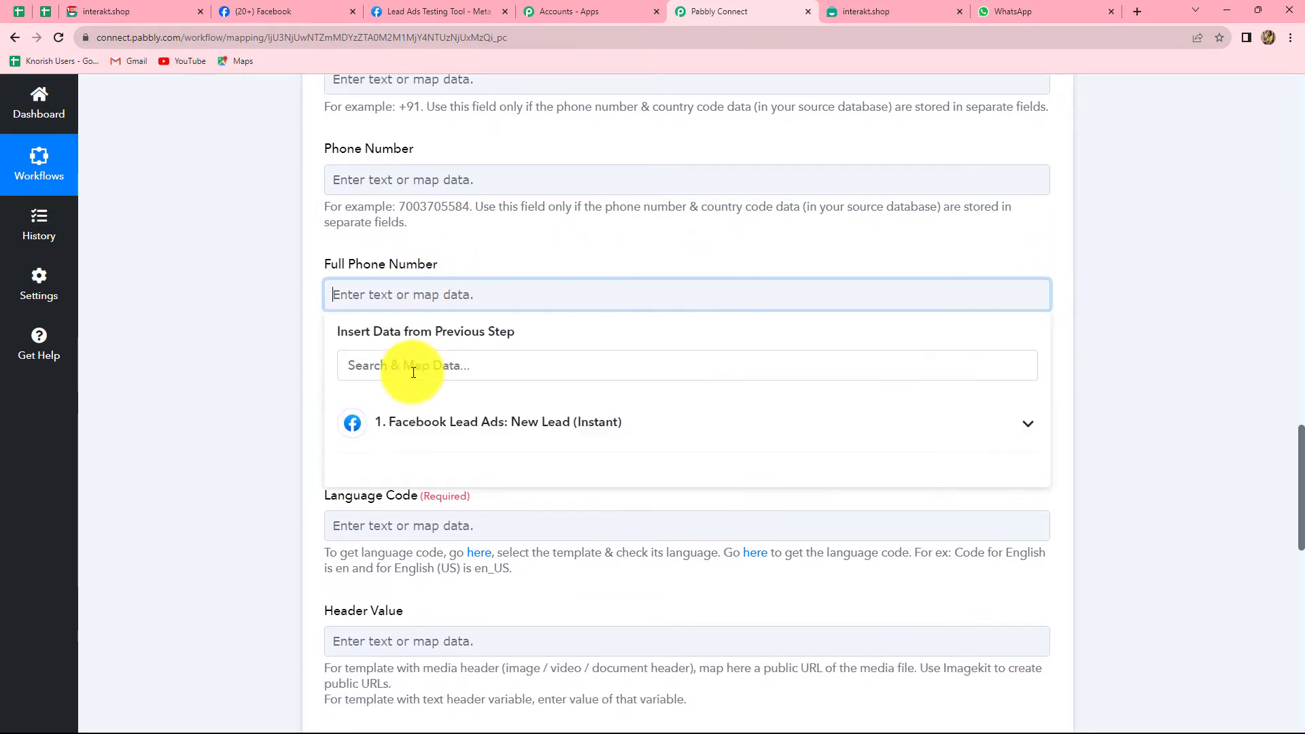
left_click(422, 427)
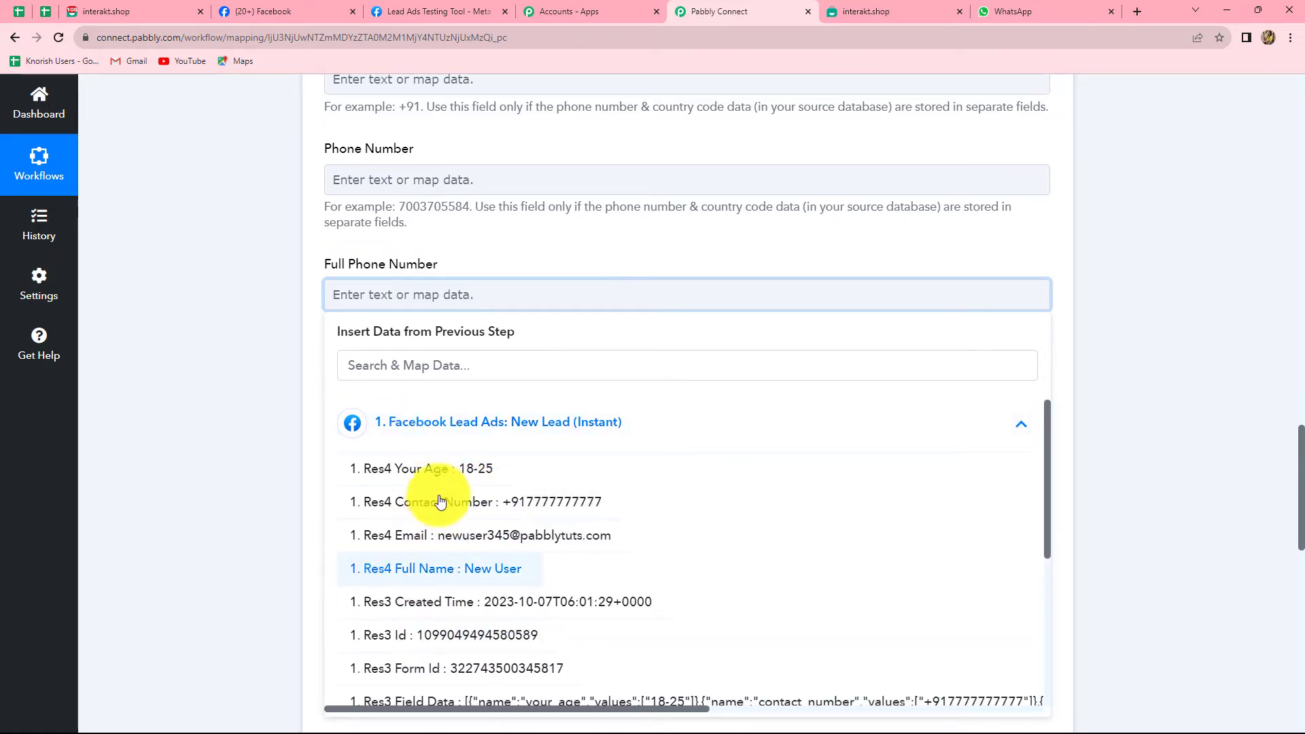
left_click(481, 501)
left_click(1132, 422)
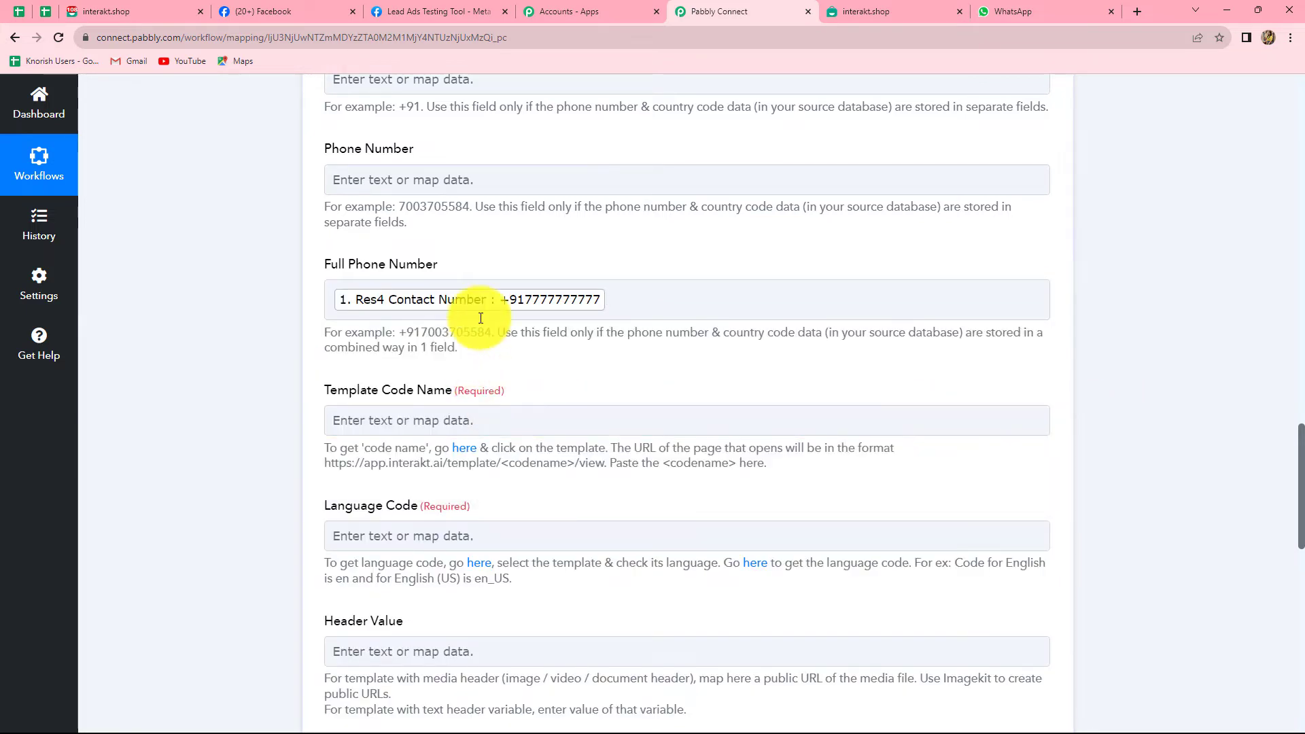
Review the mapped Full Phone Number value in the Interakt step.
scroll(545, 349, "down", 2)
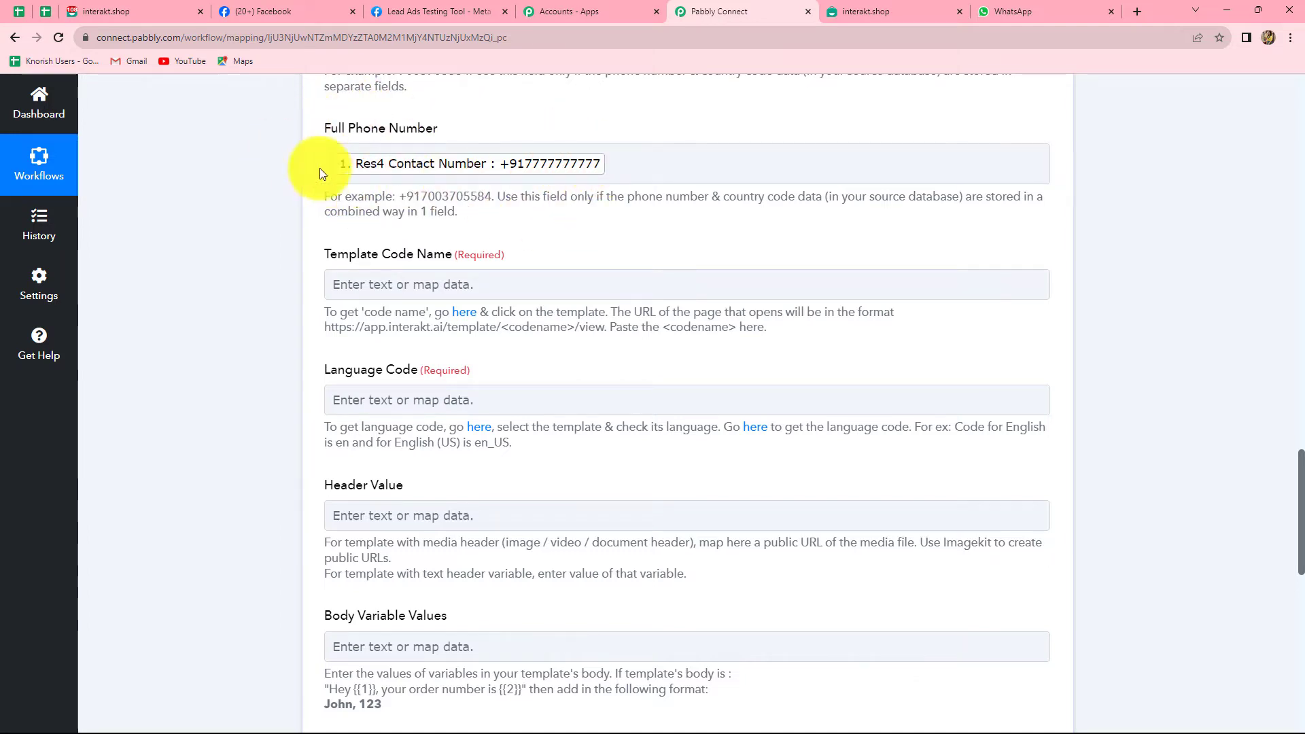
left_click(665, 166)
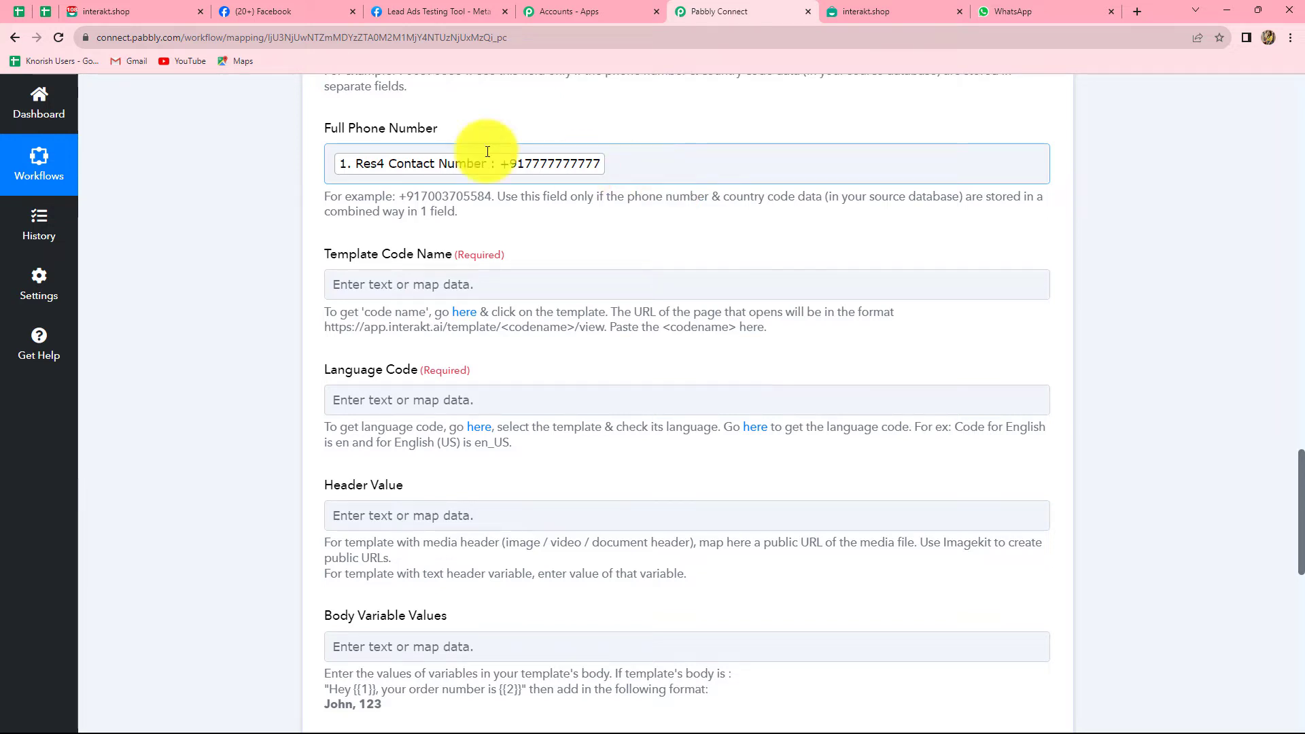
left_click(514, 121)
left_click(331, 173)
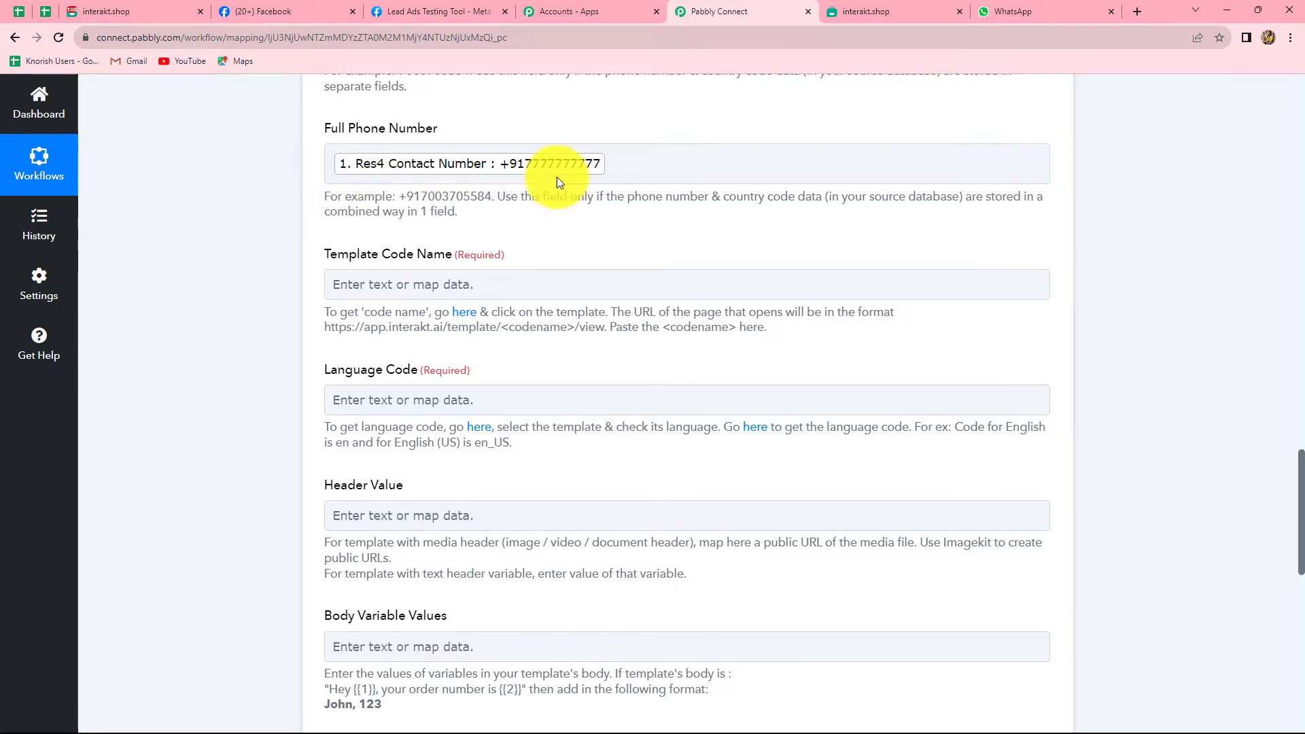
scroll(700, 249, "down", 2)
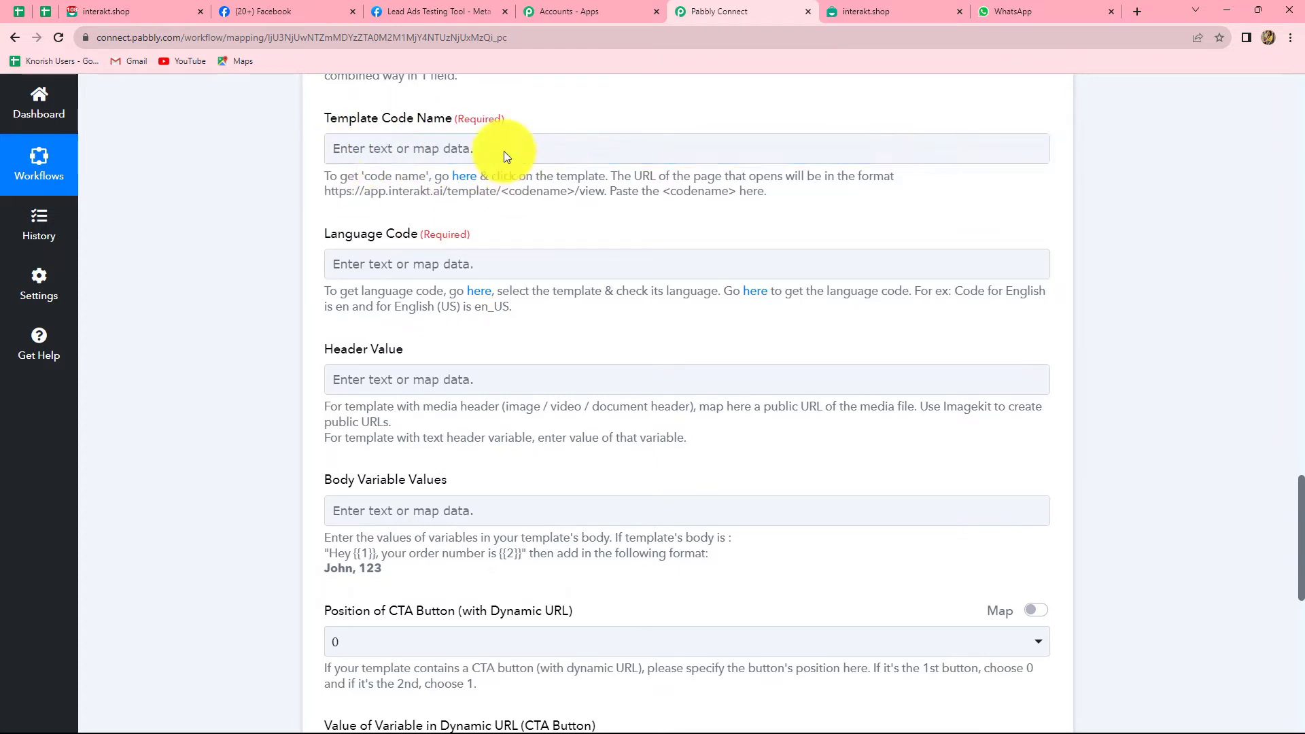
Open the Sparkle Events template from Interakt's Active templates list.
left_click(140, 13)
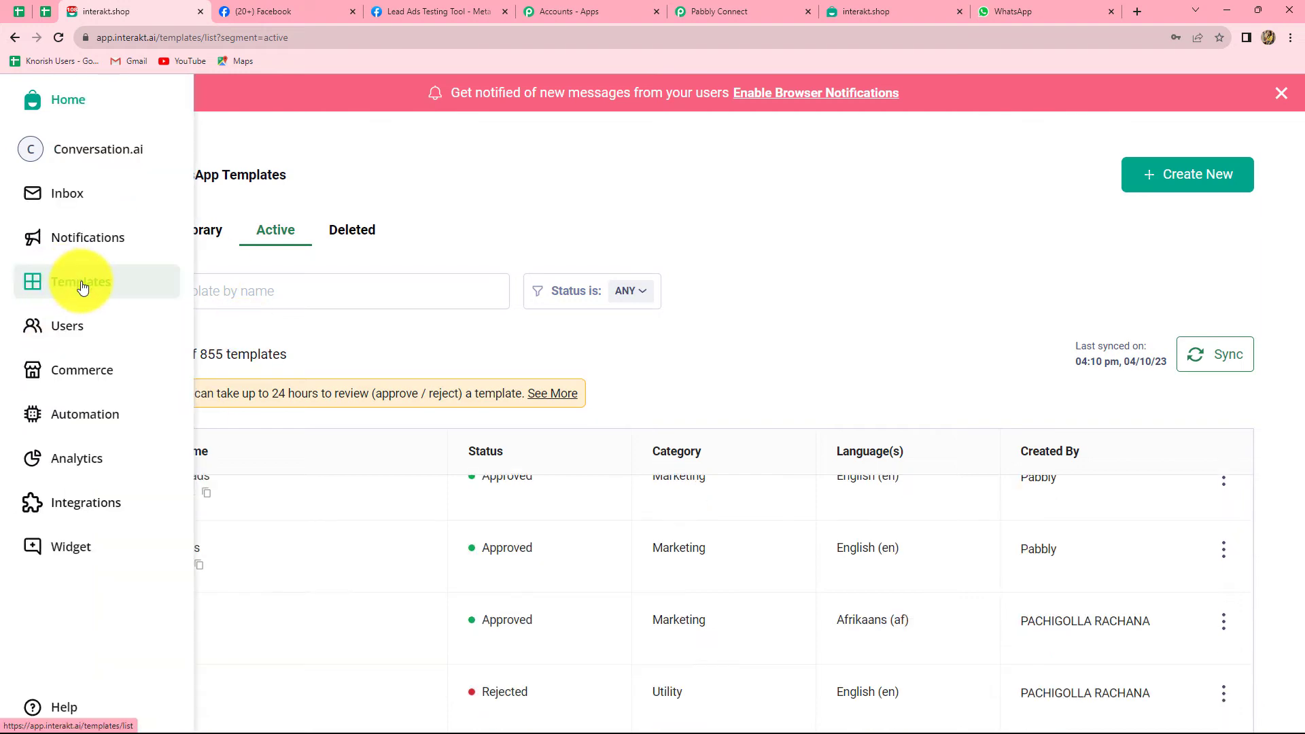
left_click(81, 284)
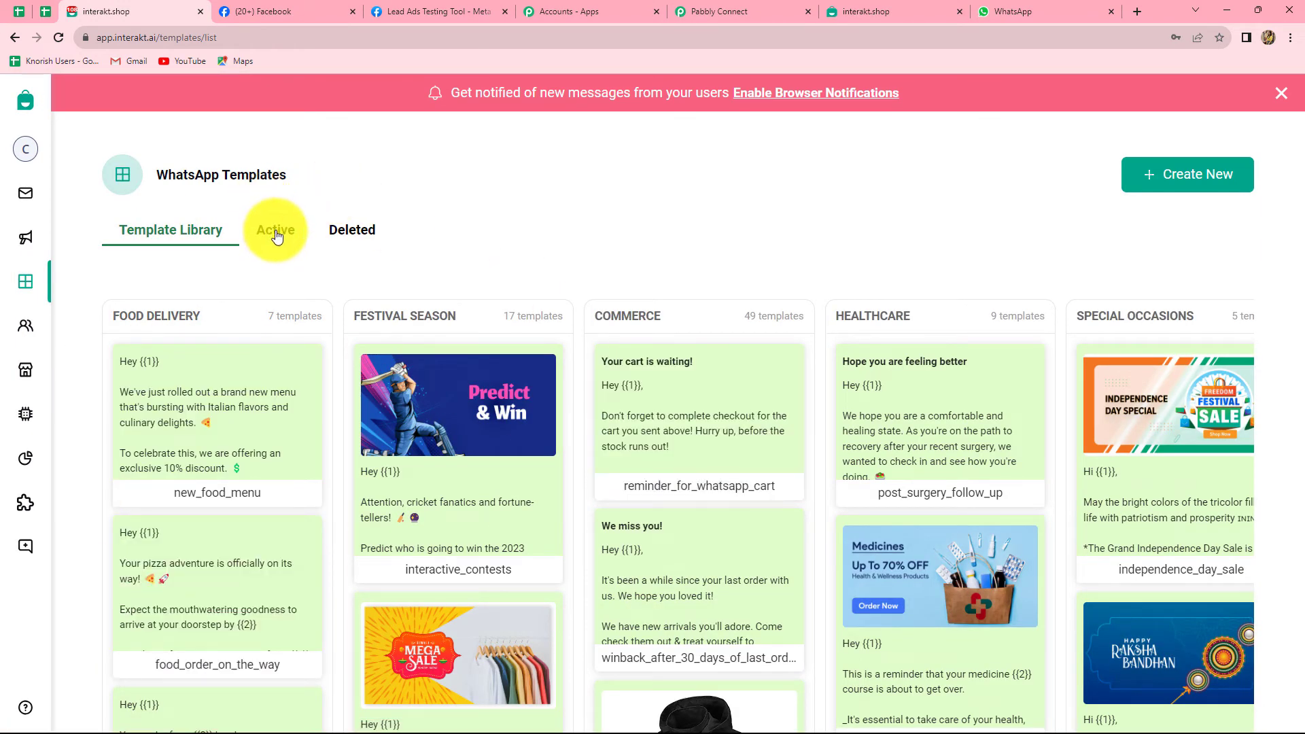
left_click(276, 236)
scroll(418, 496, "down", 3)
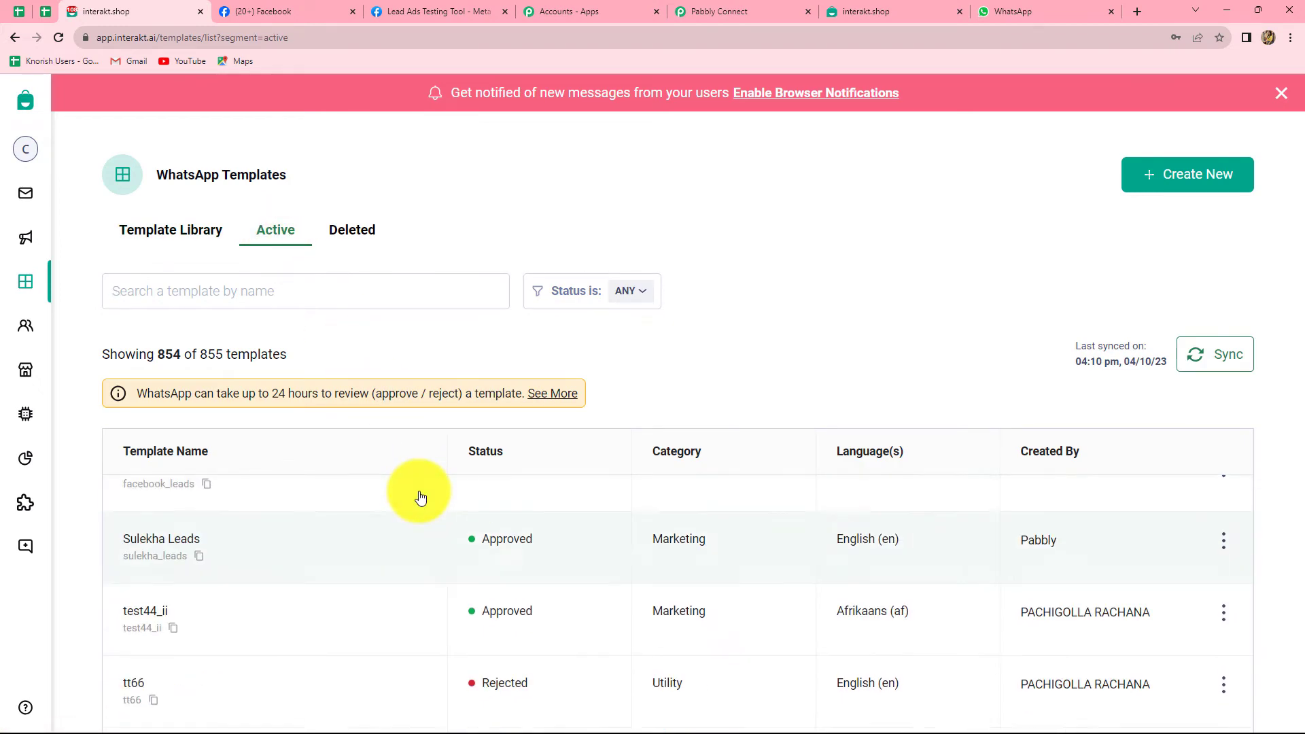
scroll(435, 538, "down", 1)
scroll(448, 585, "up", 4)
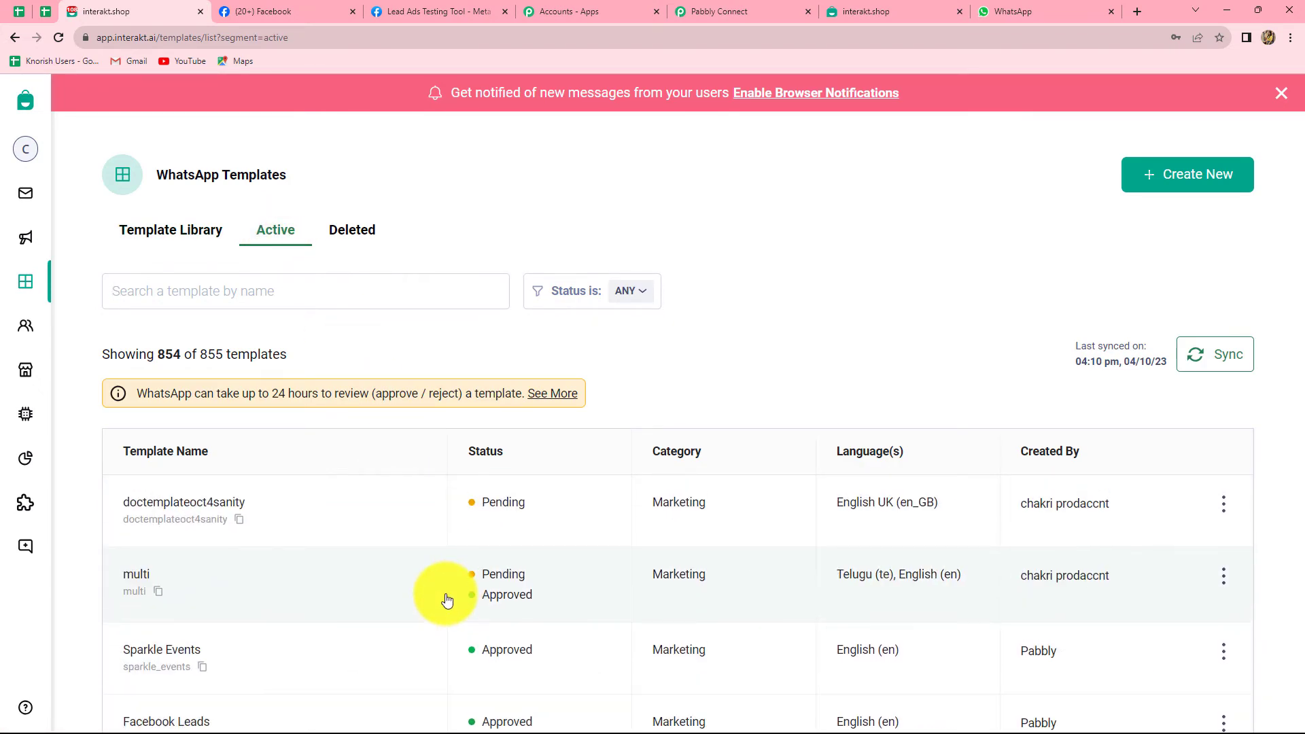
scroll(447, 599, "down", 2)
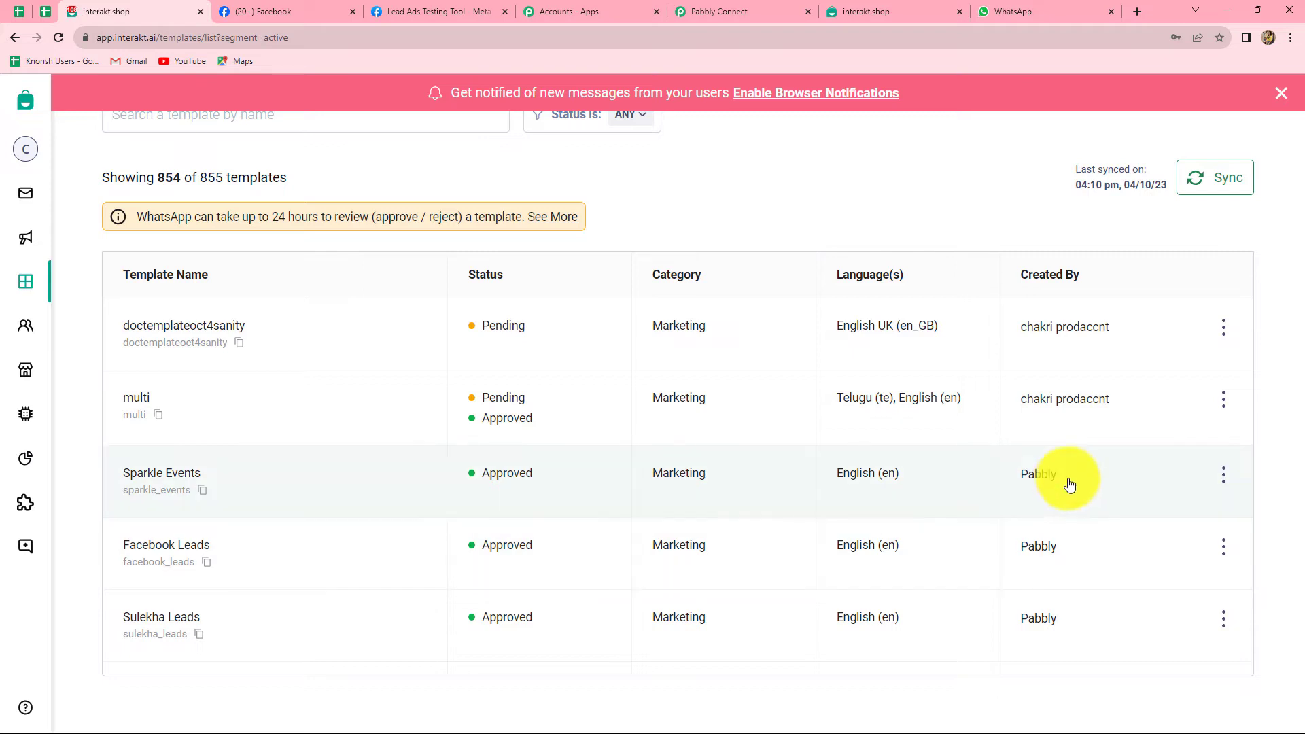
left_click(161, 487)
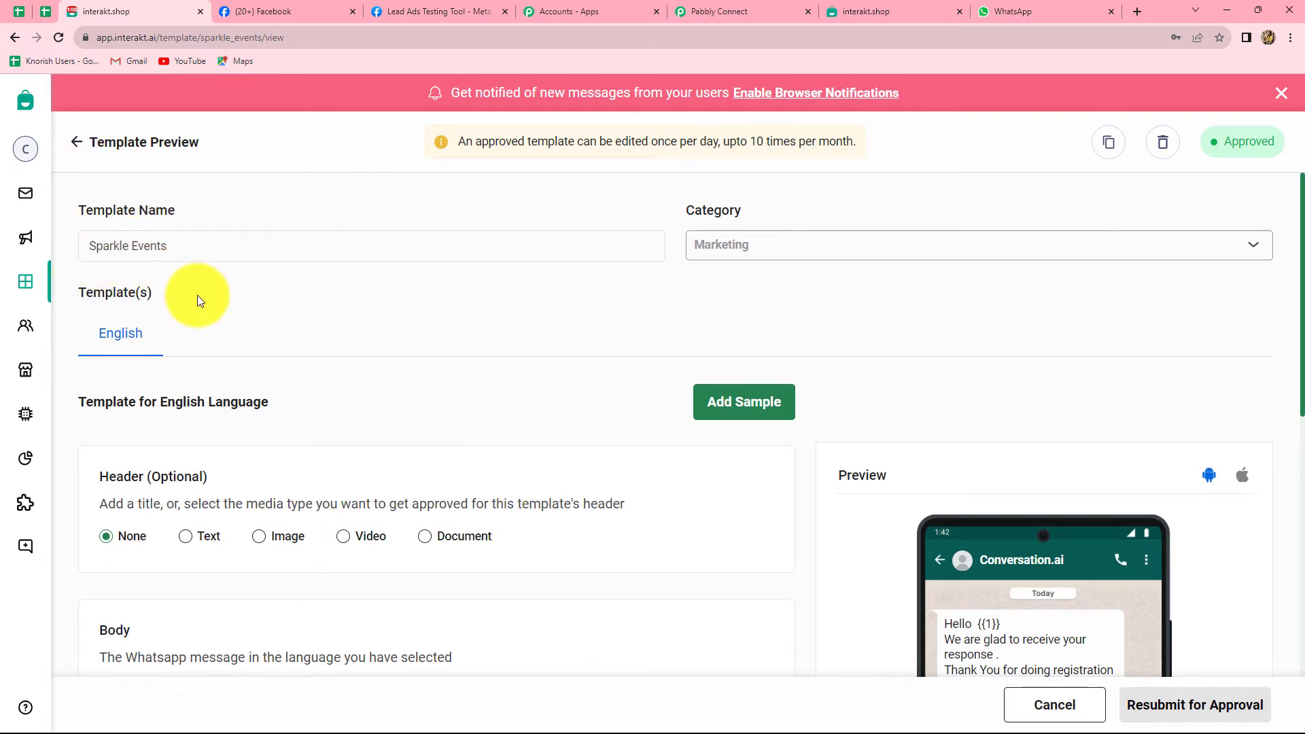
scroll(307, 410, "down", 5)
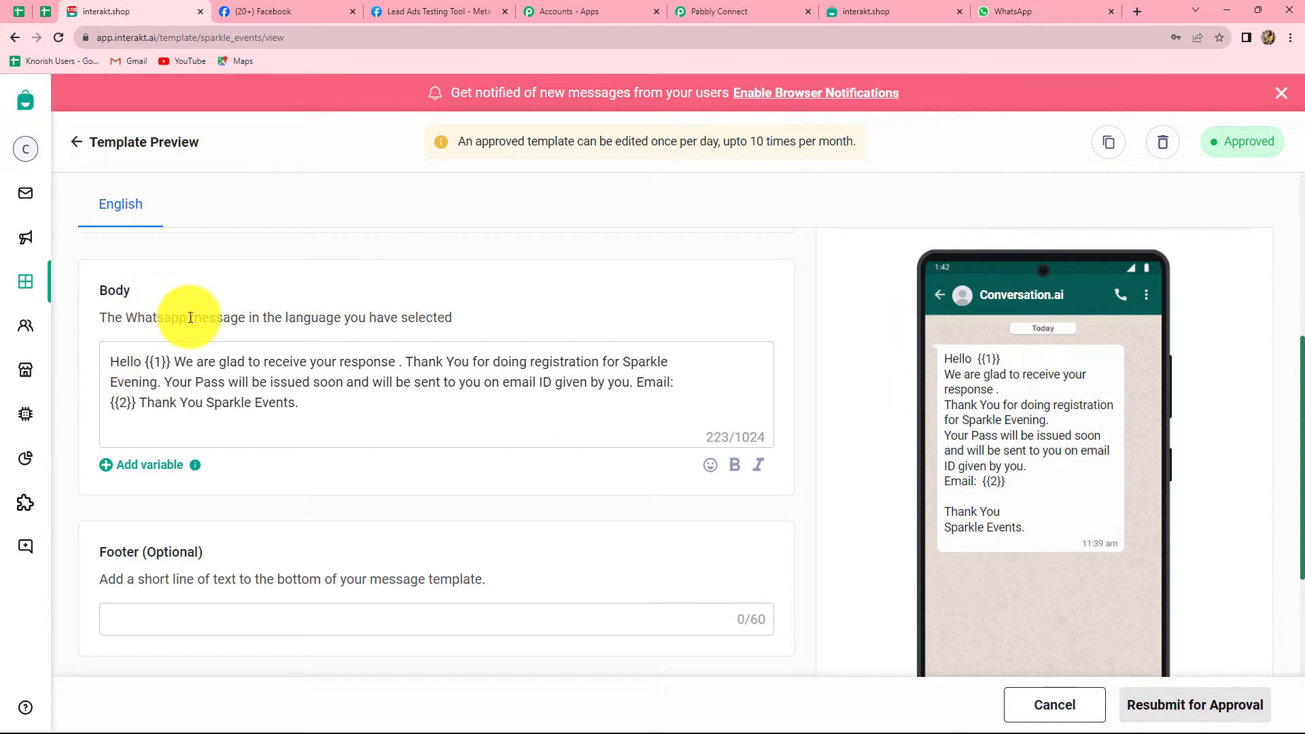
left_click(112, 360)
left_click_drag(113, 360, 320, 408)
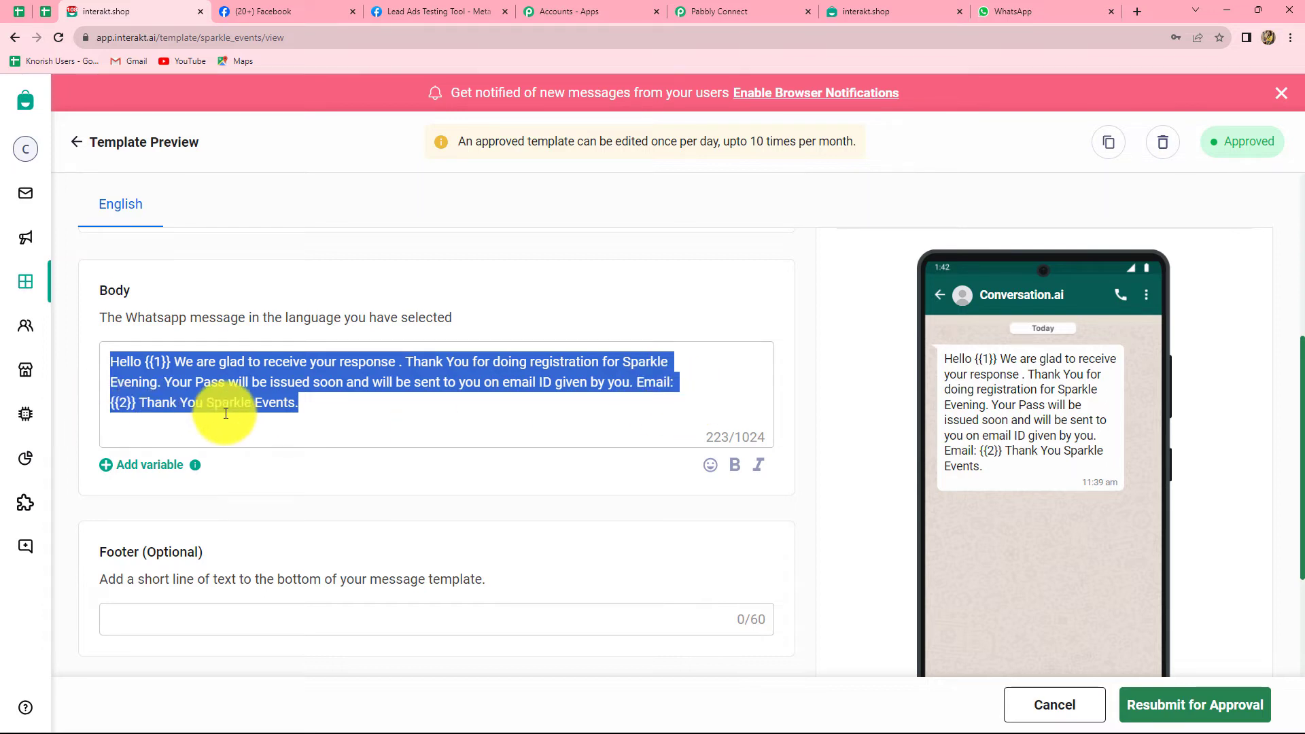
left_click(330, 422)
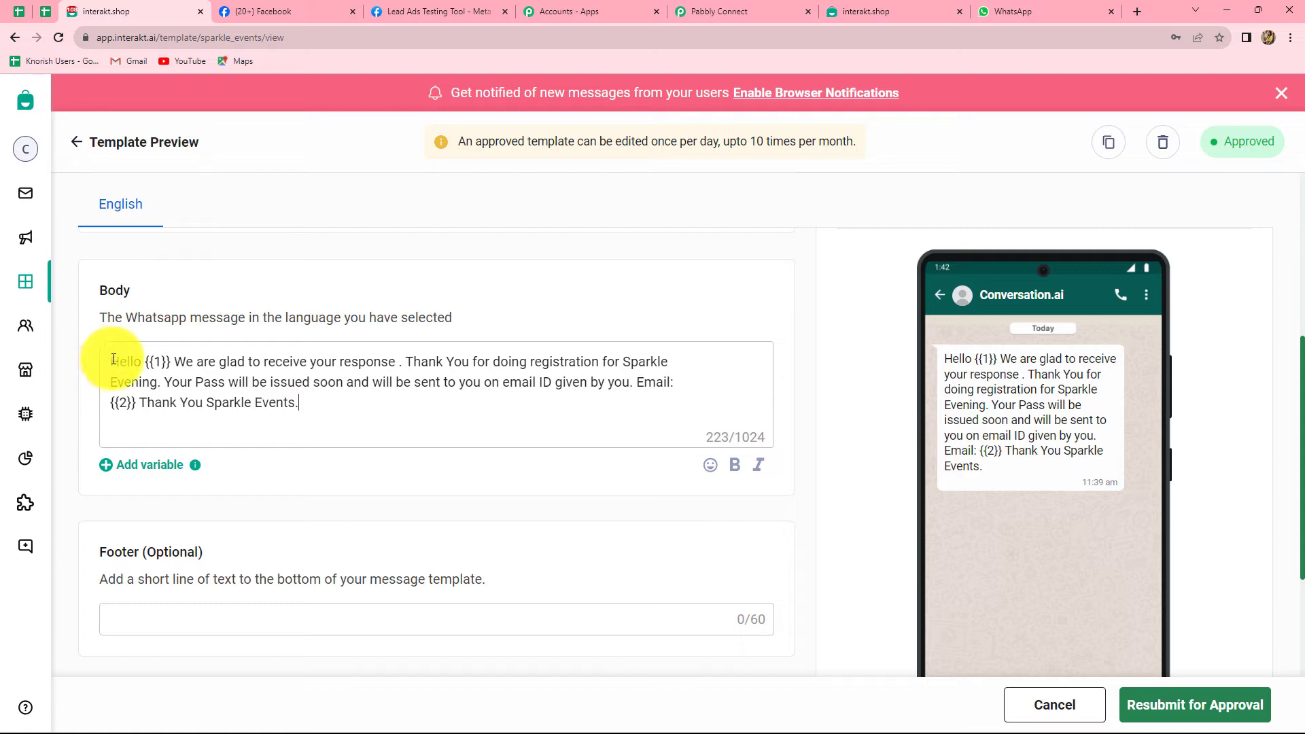
left_click_drag(127, 361, 227, 394)
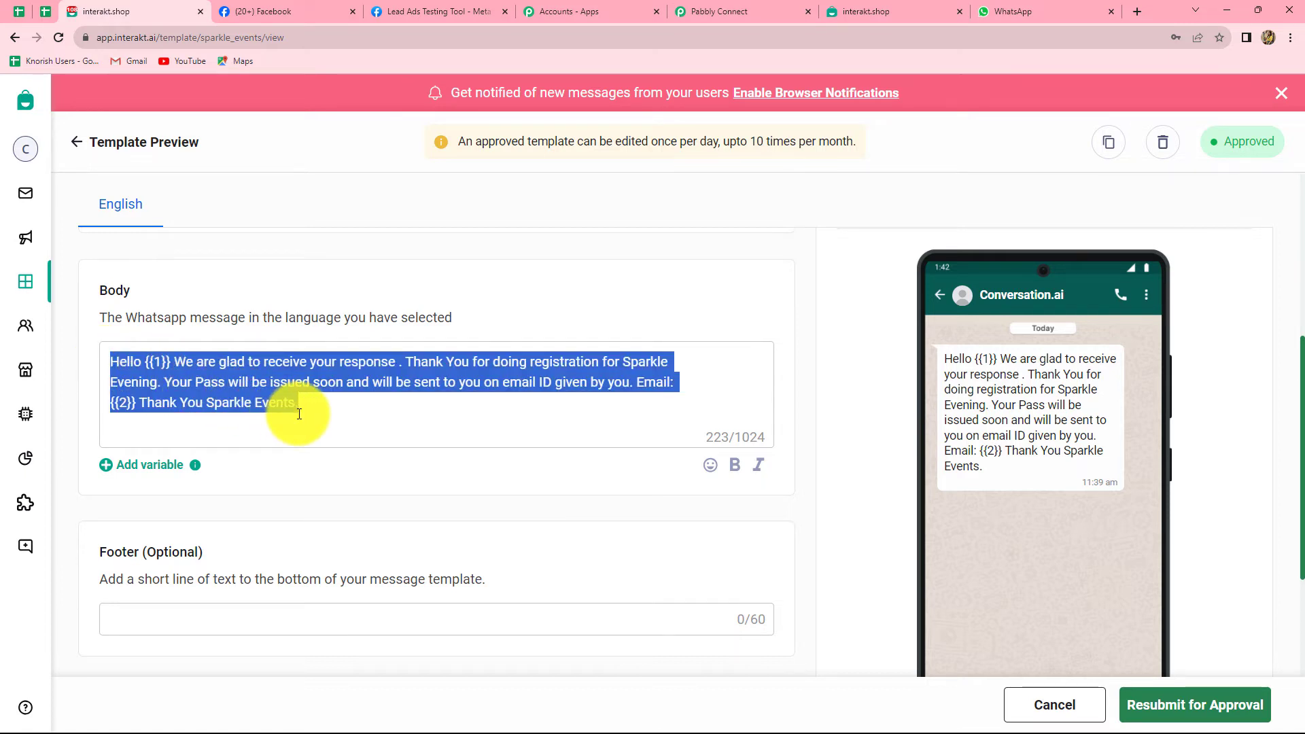
left_click(325, 410)
scroll(292, 380, "up", 5)
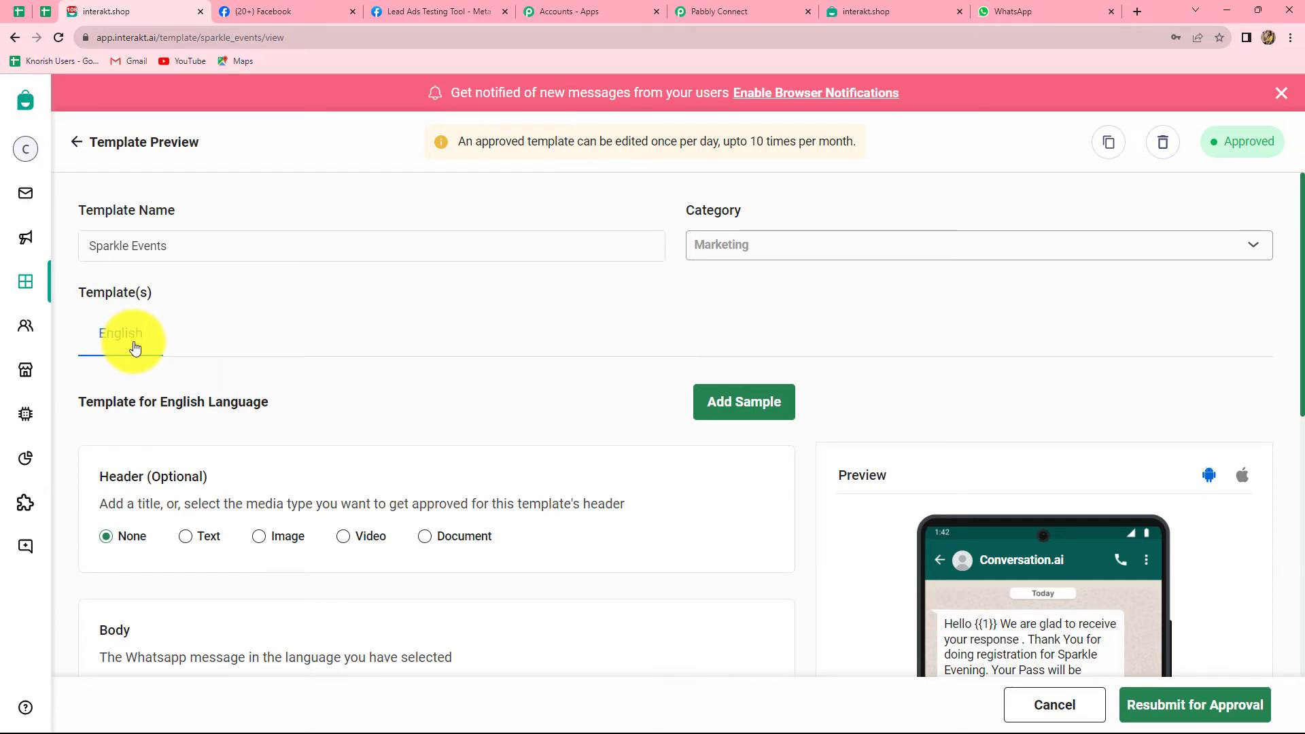
scroll(264, 348, "down", 3)
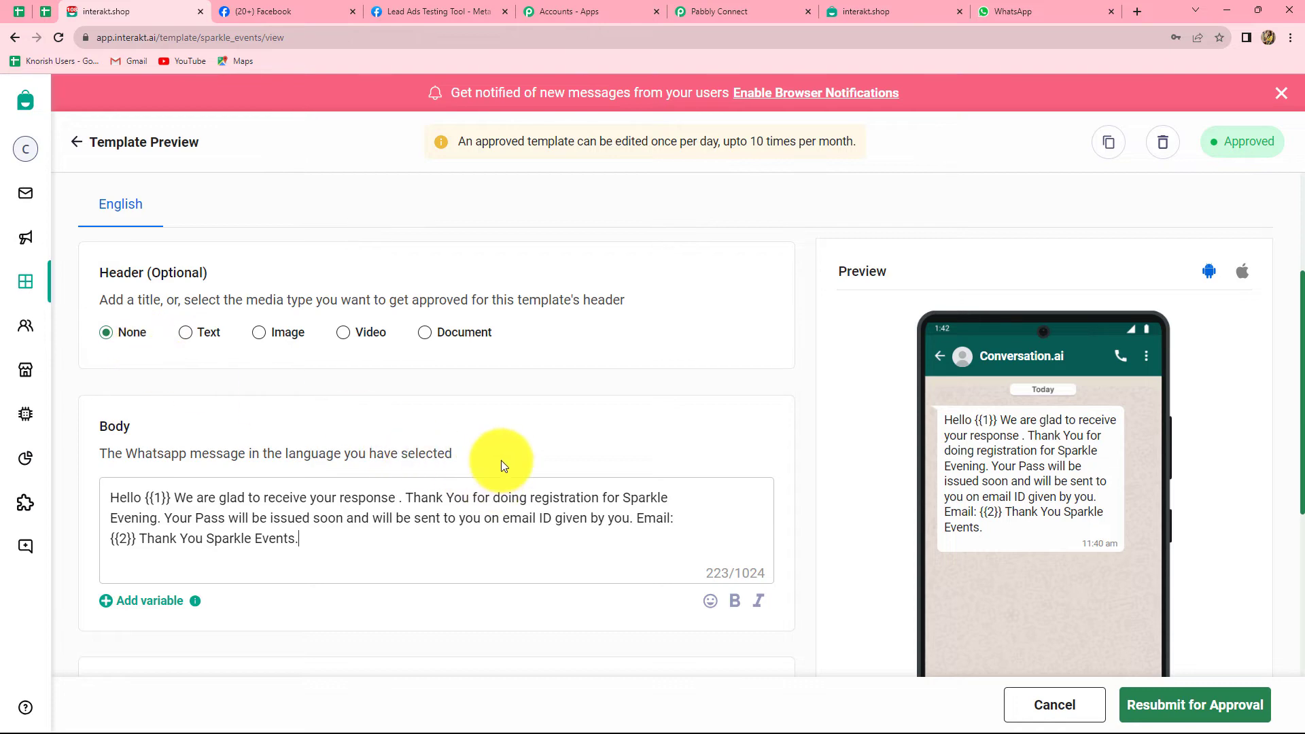
scroll(501, 460, "down", 5)
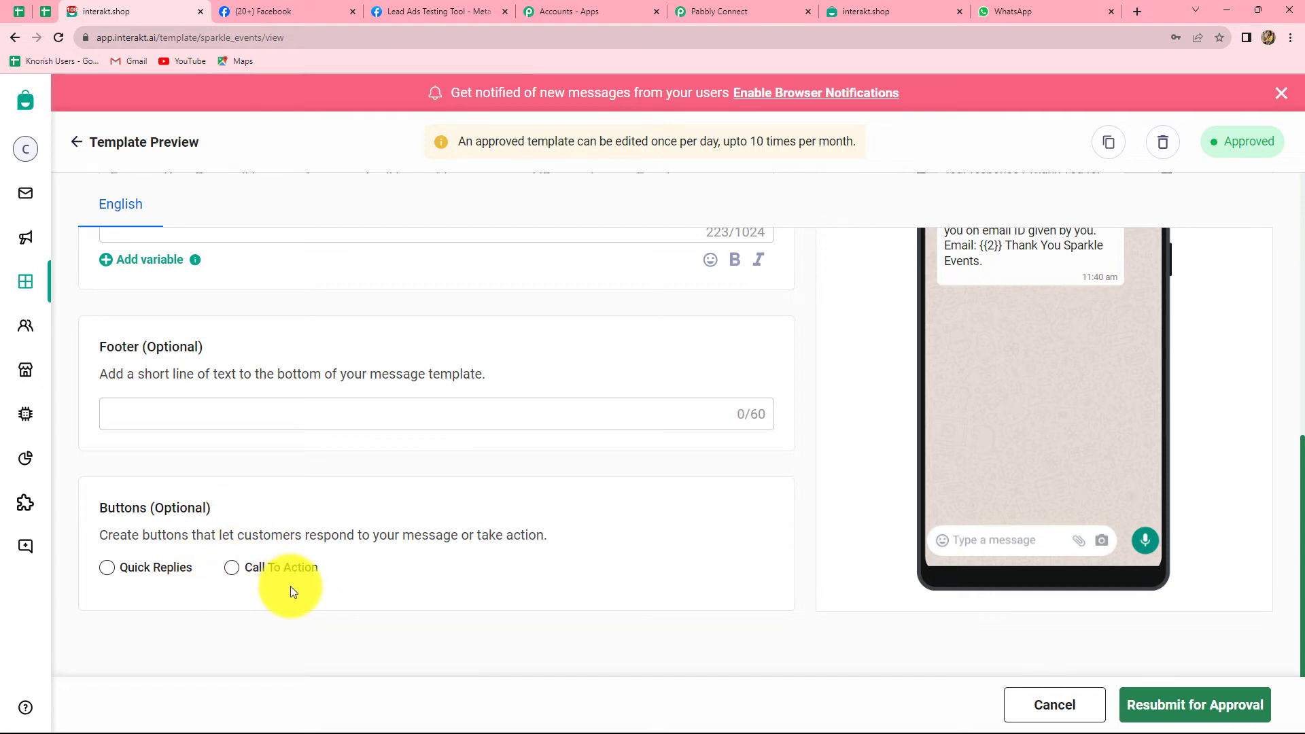
scroll(551, 503, "up", 5)
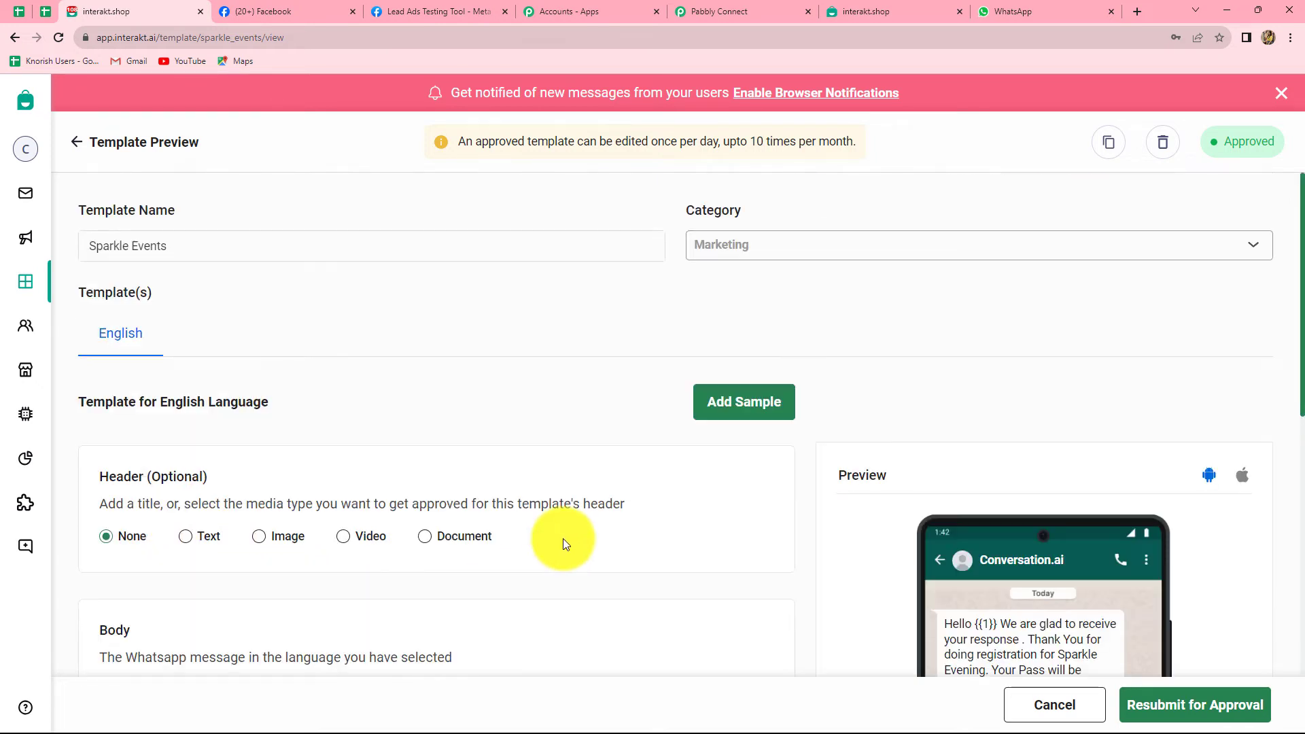
scroll(563, 539, "down", 5)
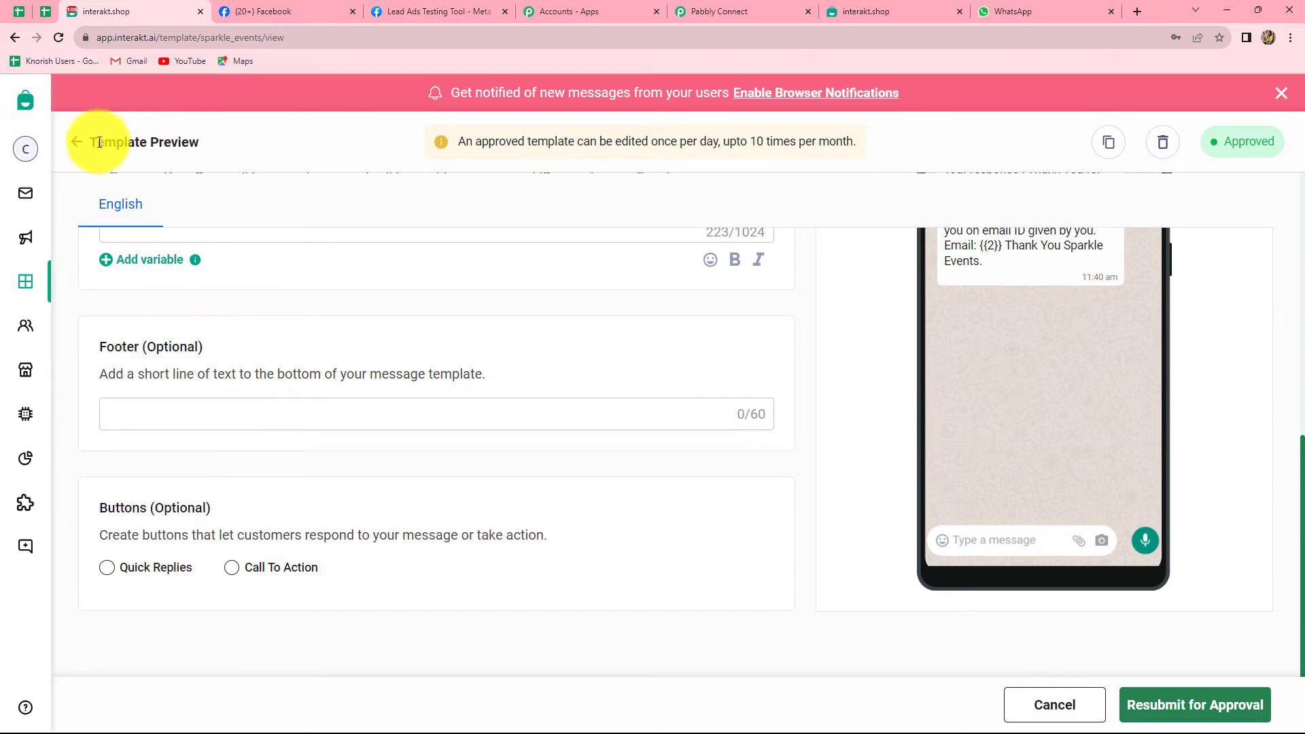
Reopen the Sparkle Events template and select its code name sparkle_events in the URL.
left_click(75, 147)
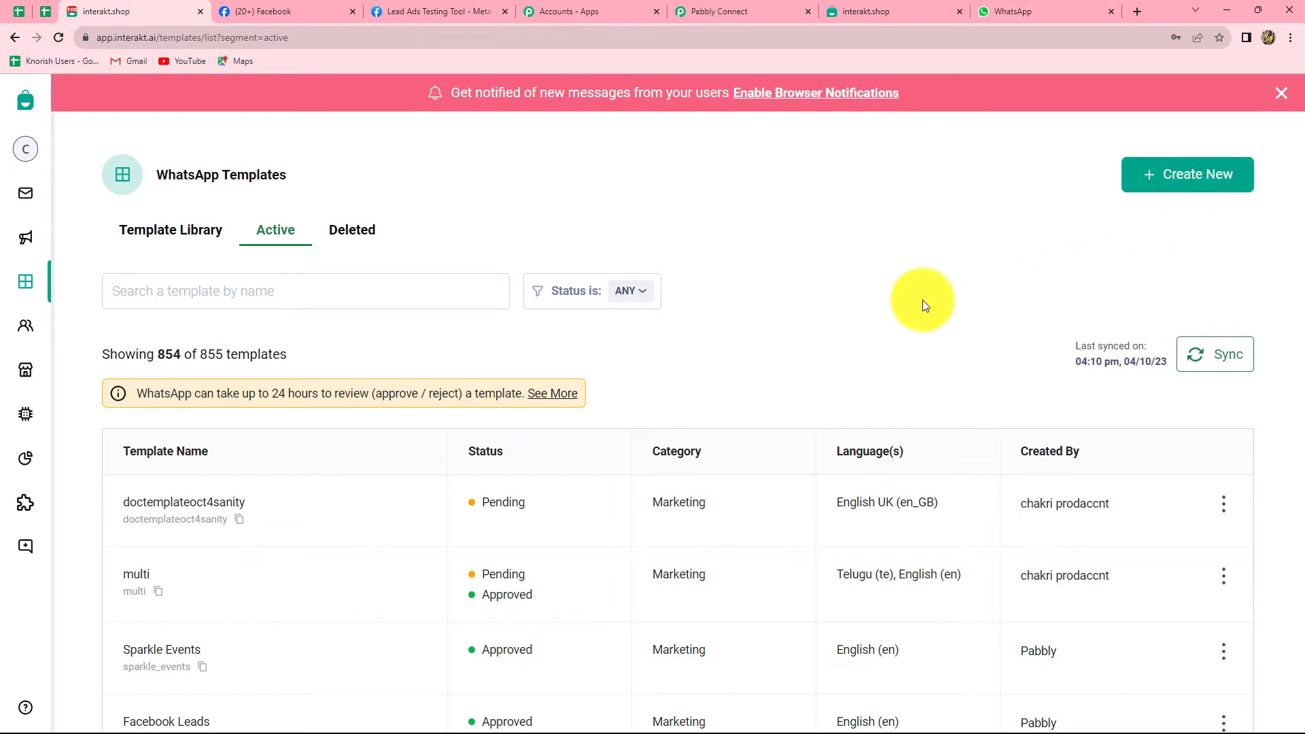
scroll(288, 568, "down", 2)
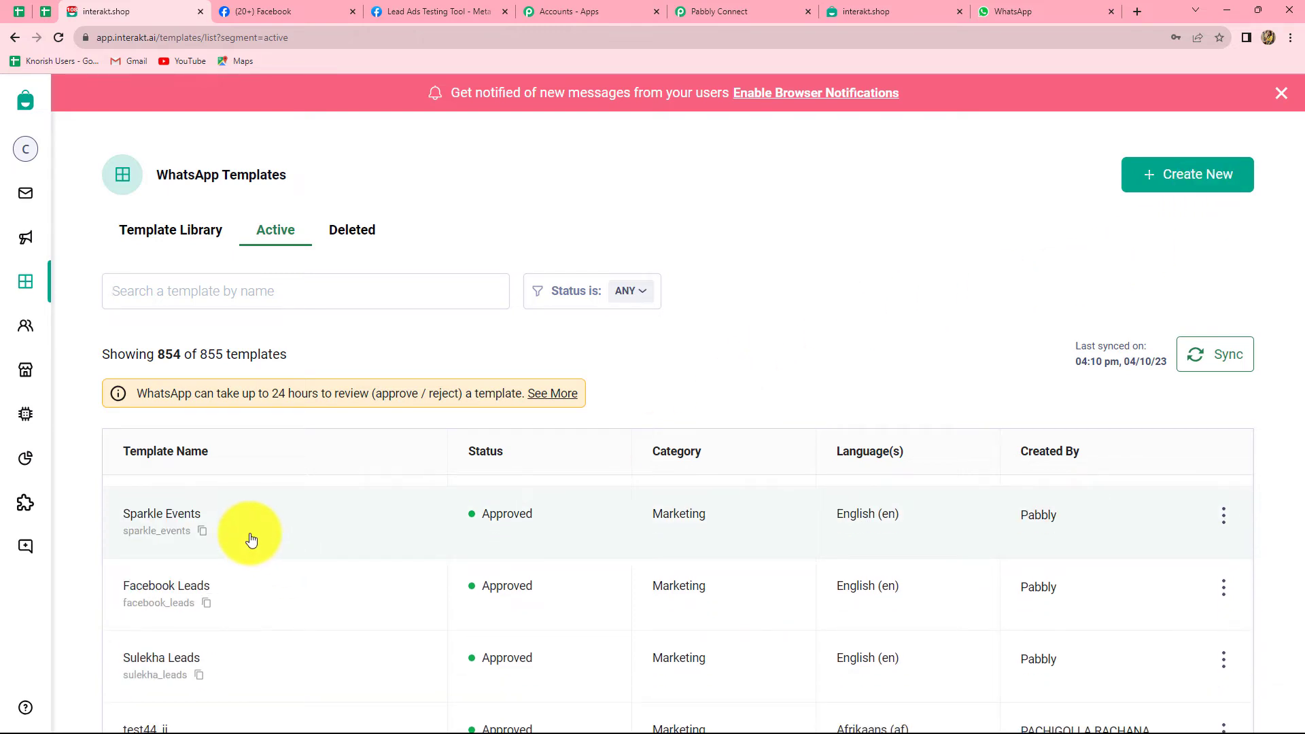
left_click(251, 539)
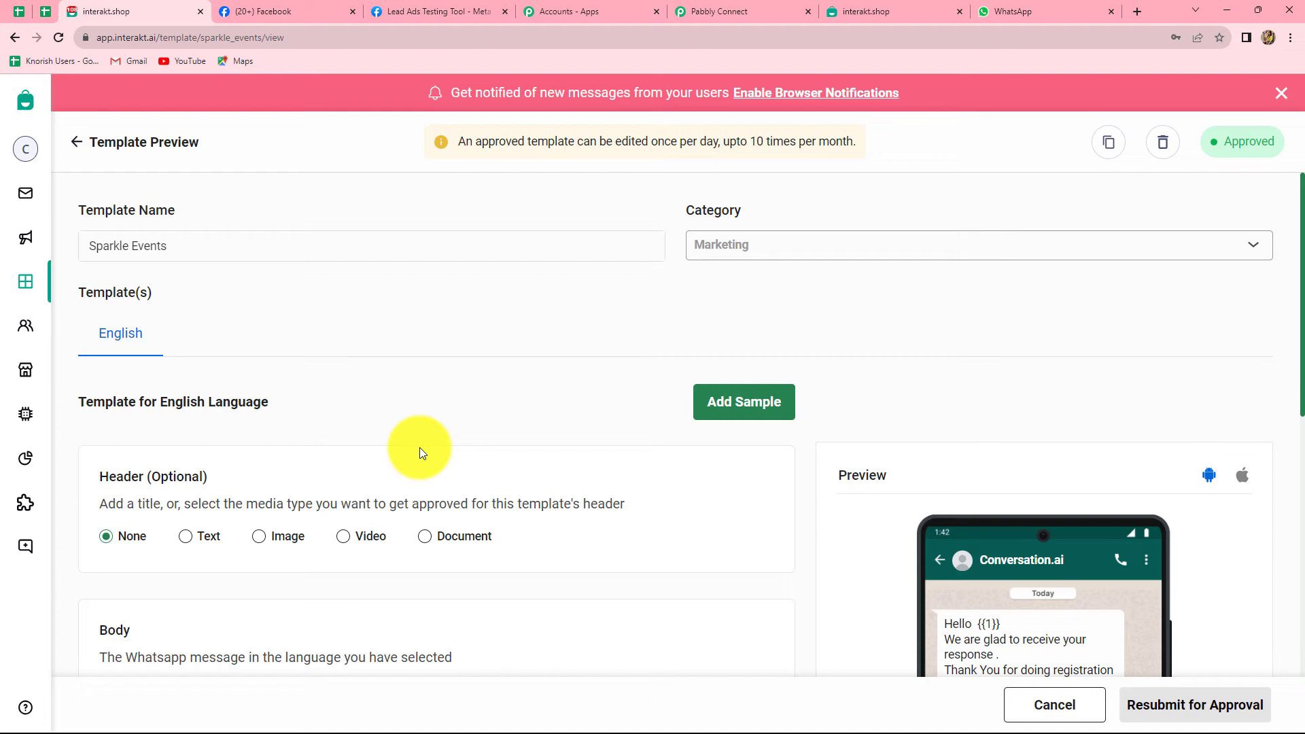
left_click(695, 11)
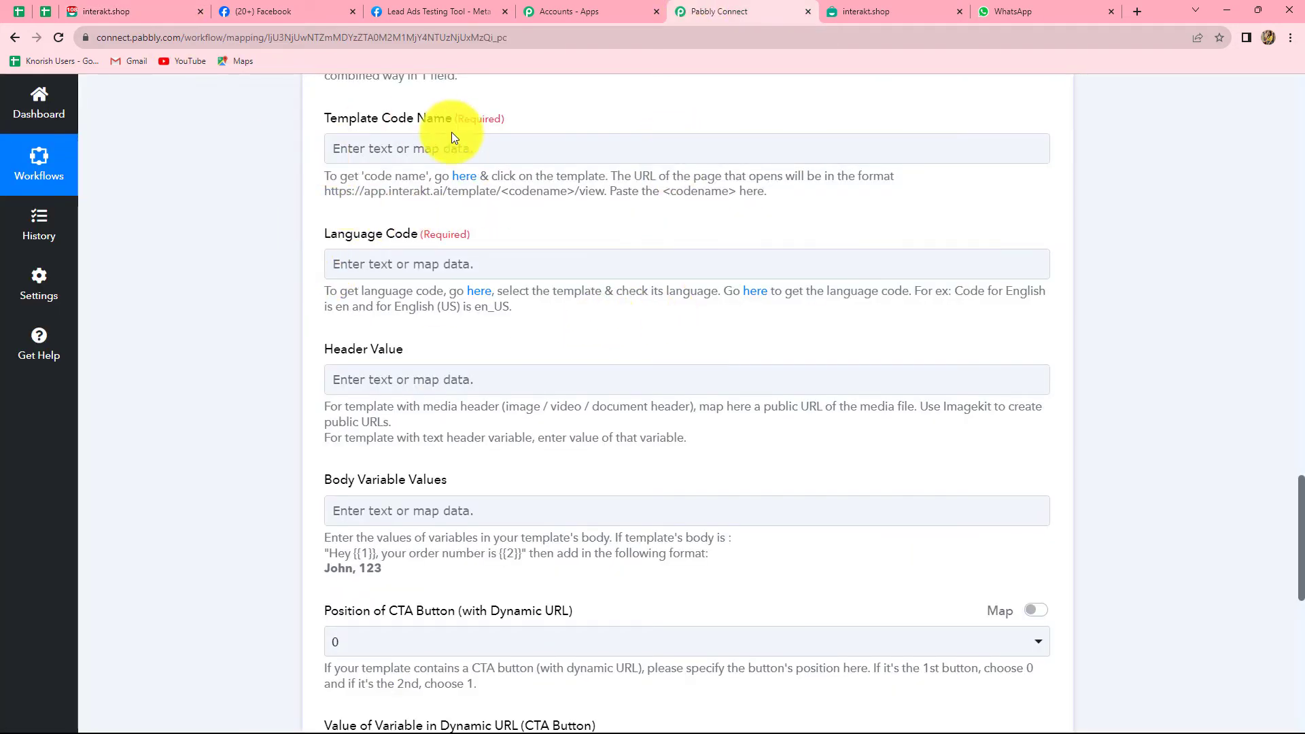
left_click(166, 5)
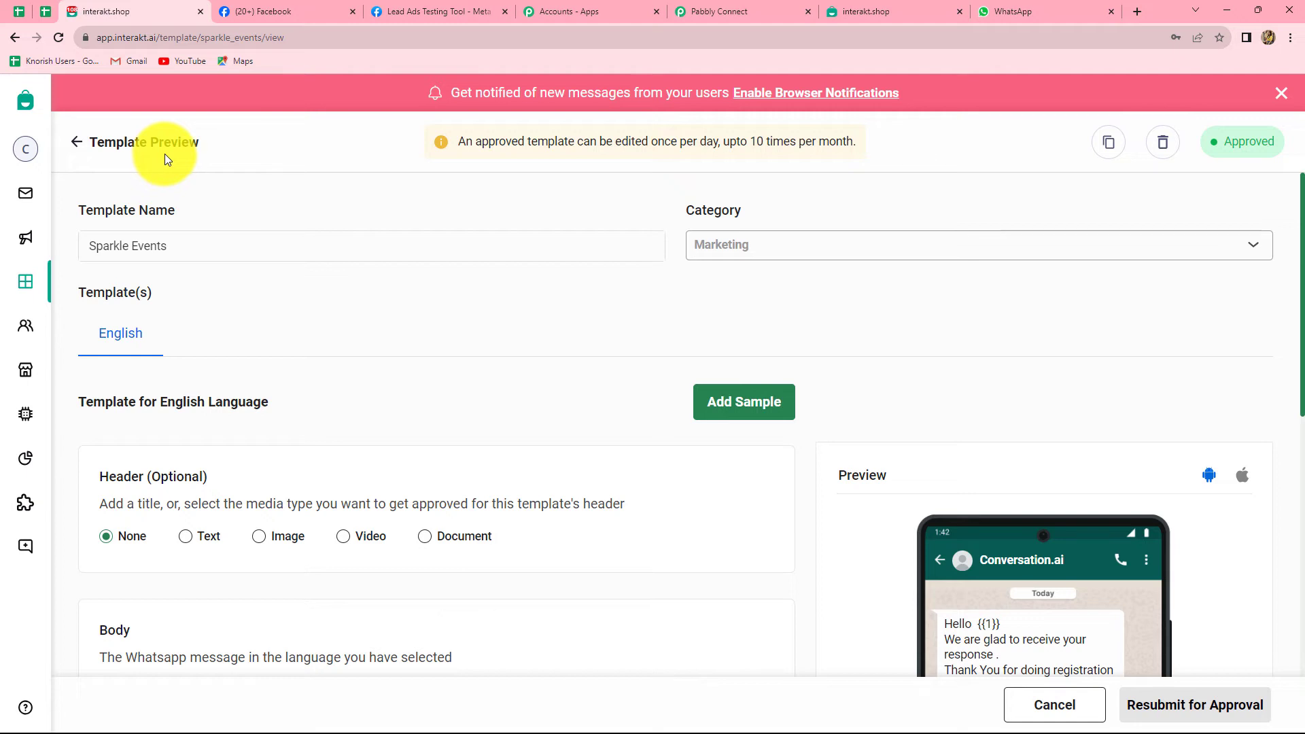
left_click(218, 37)
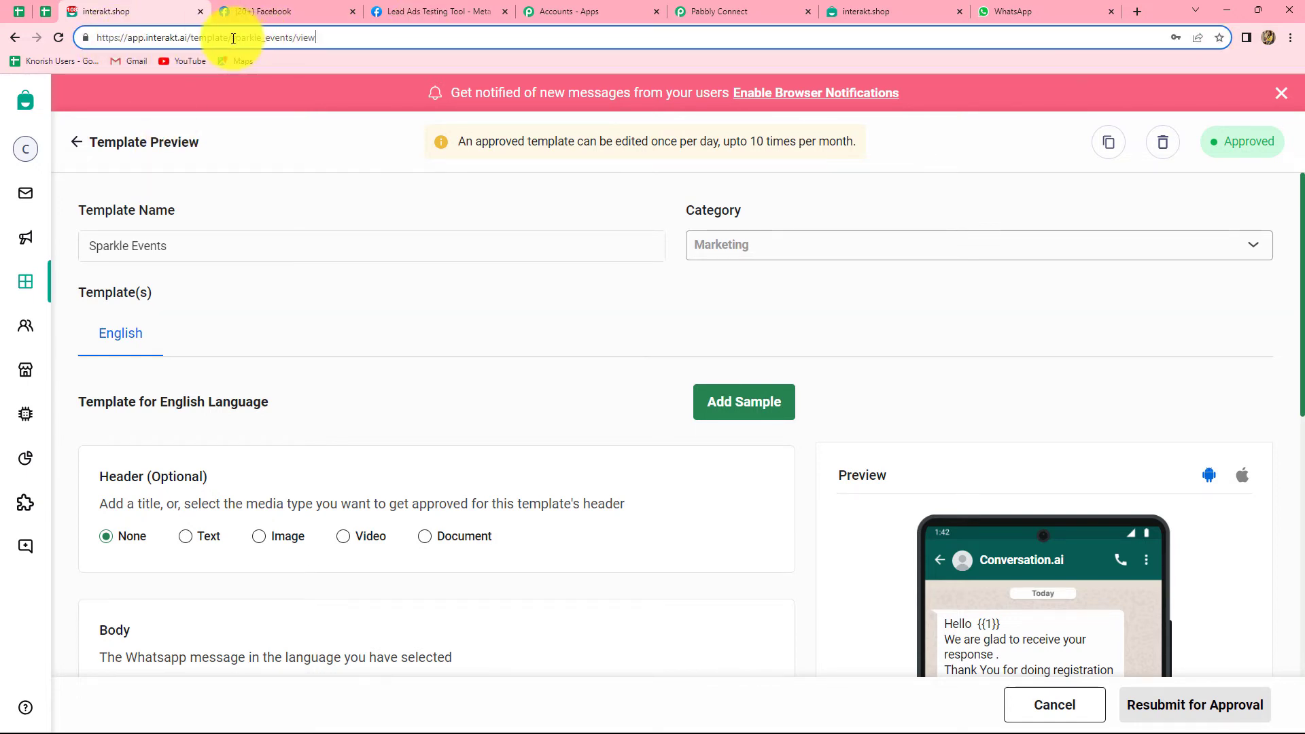
left_click_drag(233, 39, 294, 38)
key("ctrl+c")
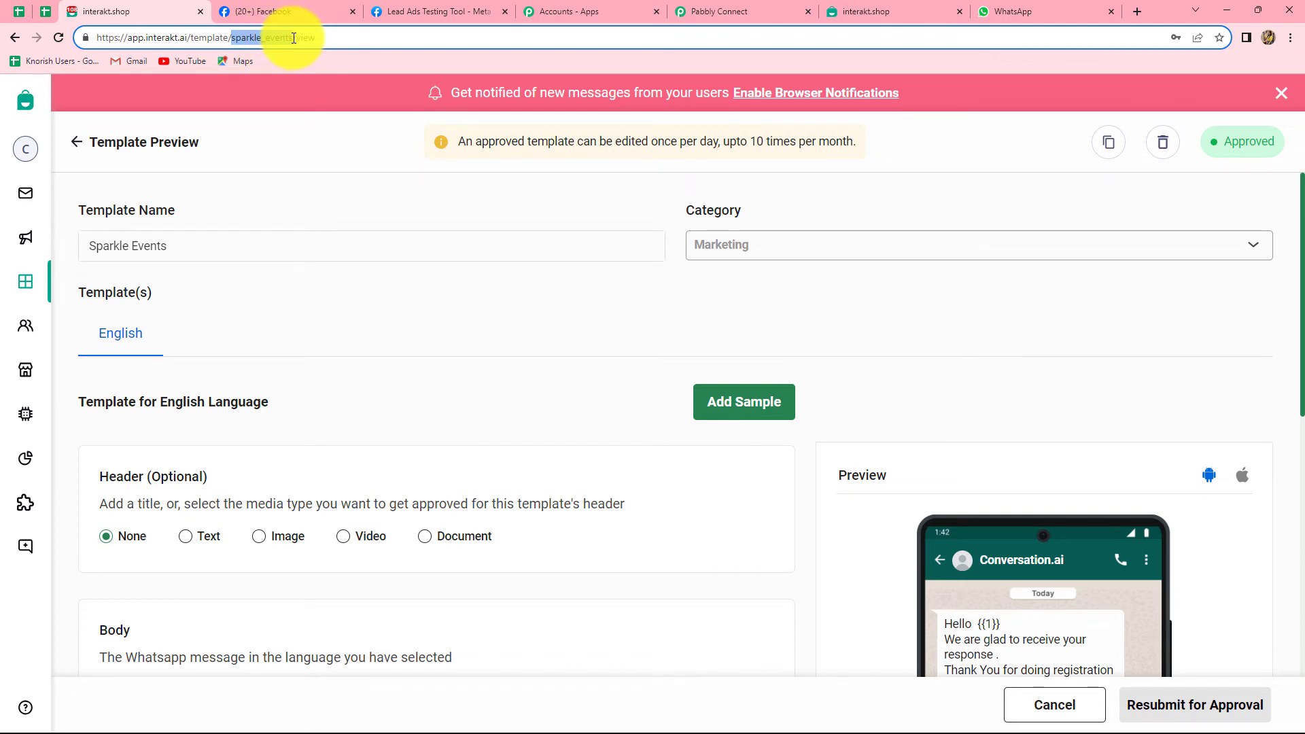
Paste sparkle_events into the Interakt step's Template Code Name field.
left_click(755, 11)
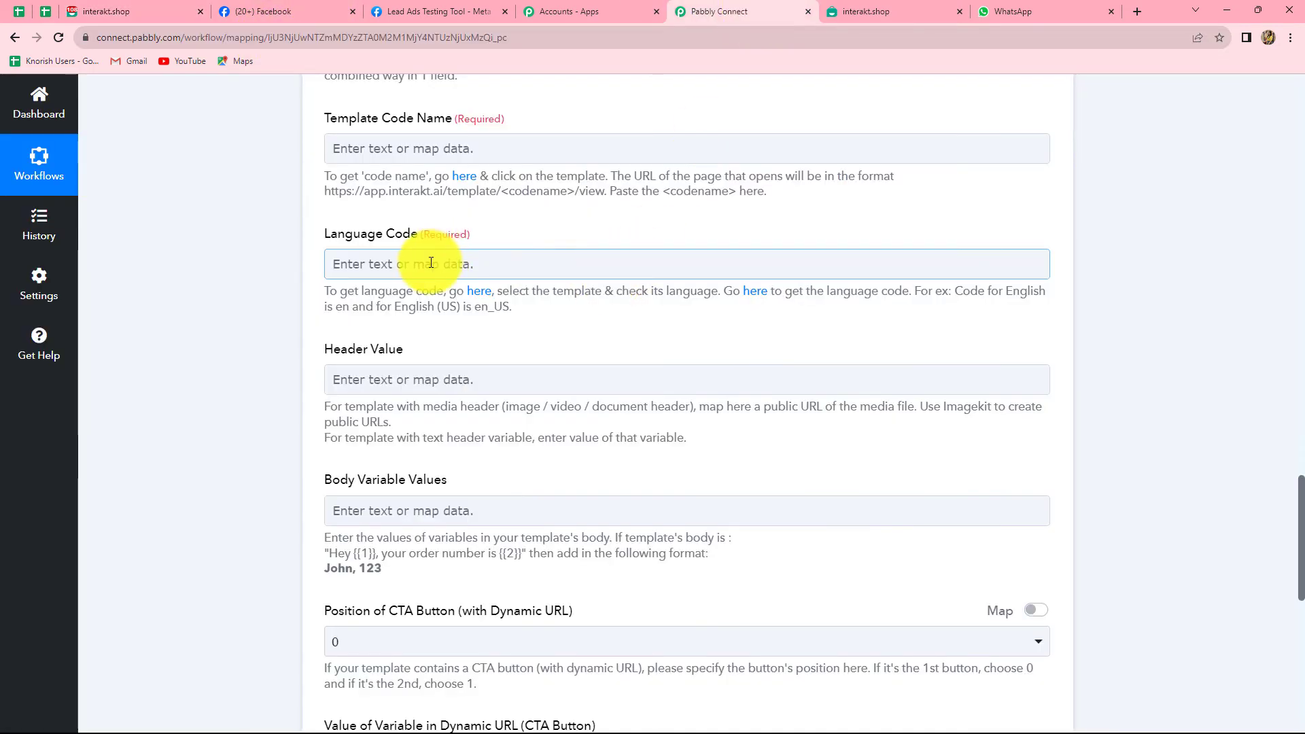
left_click(396, 145)
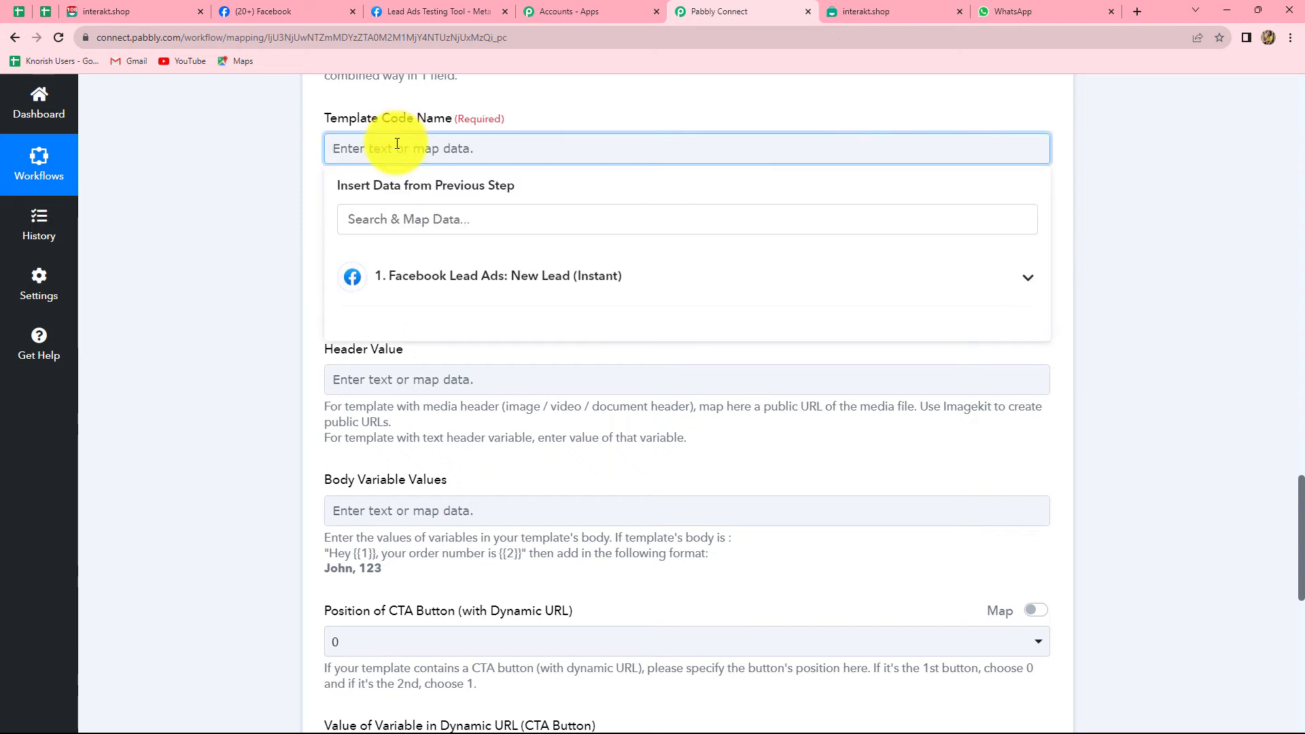
key("ctrl+v")
left_click(1198, 275)
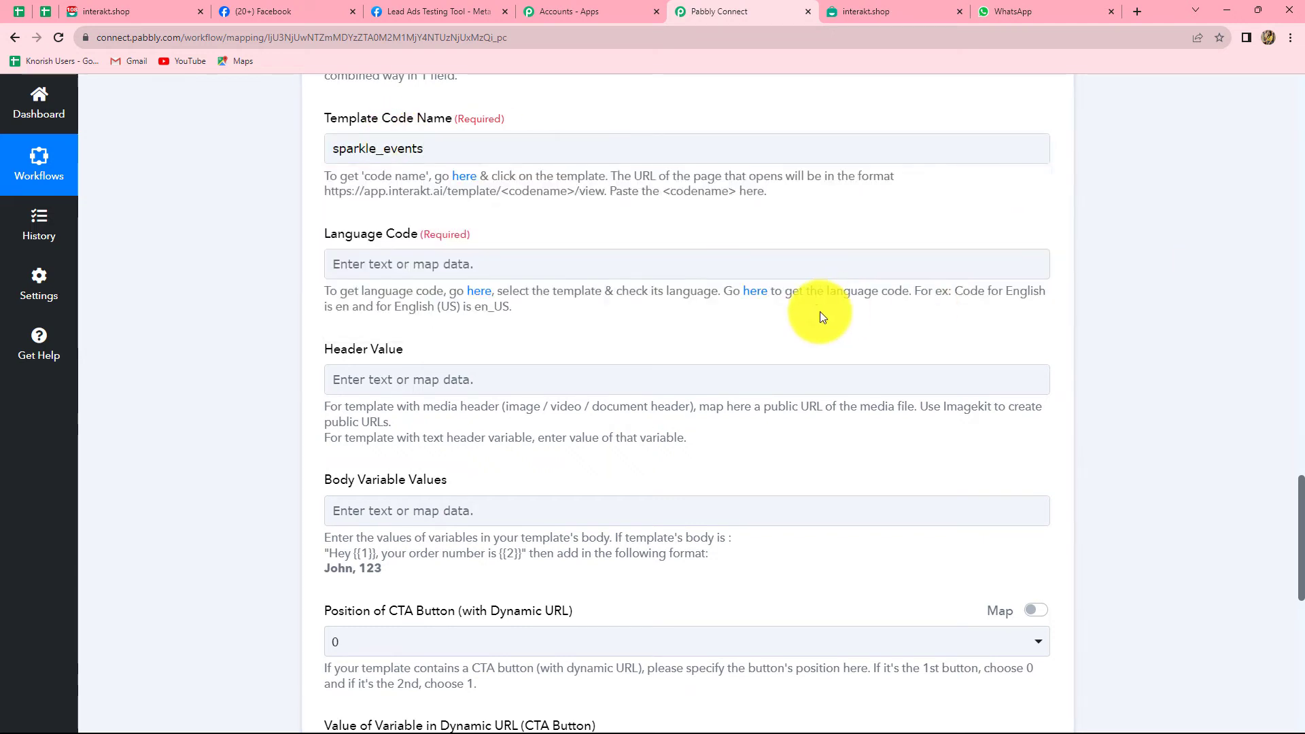
scroll(820, 316, "down", 2)
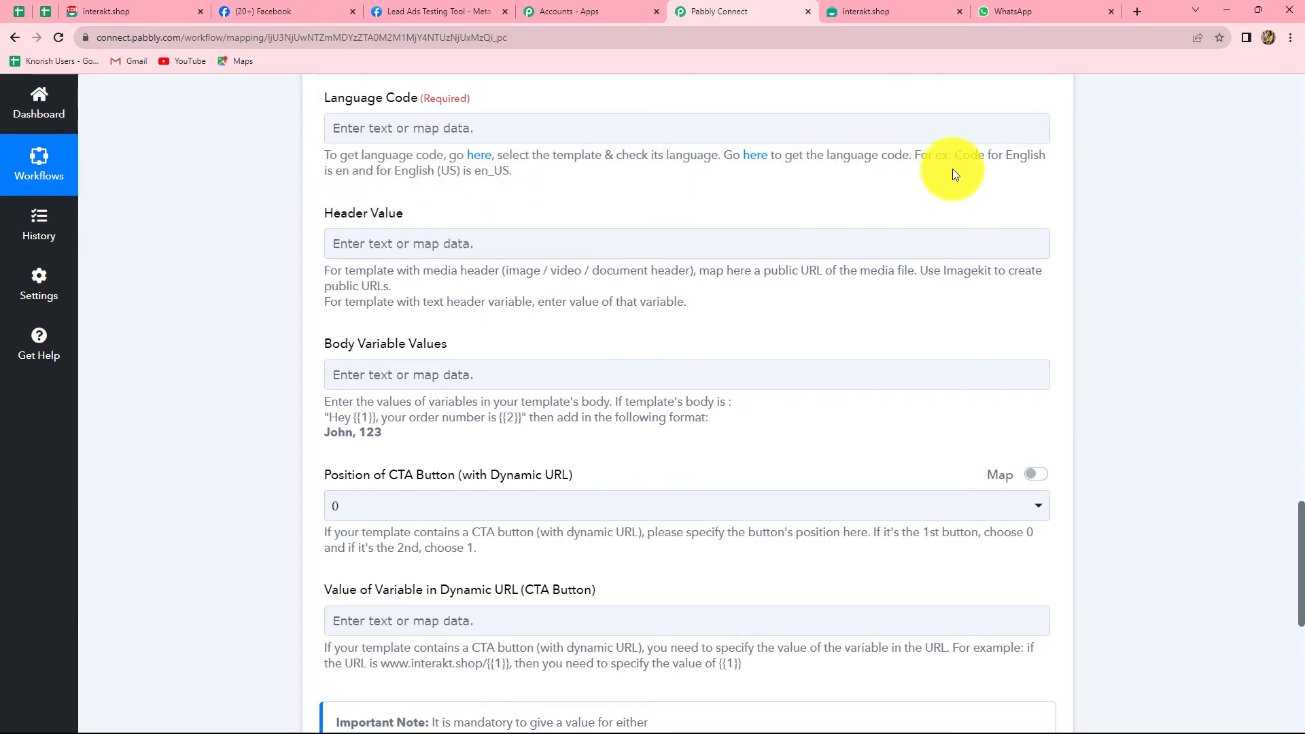
Set the Language Code to en and move on to the Header Value field.
double_click(337, 170)
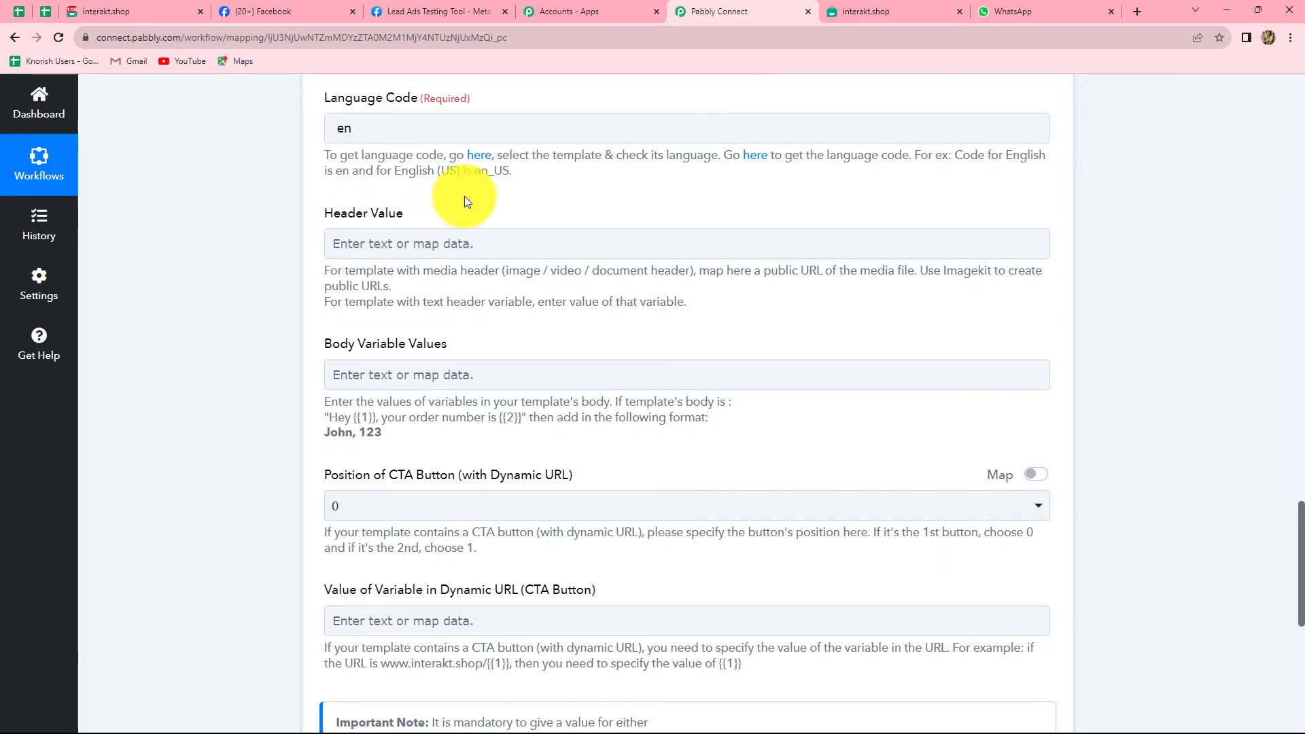
left_click(755, 163)
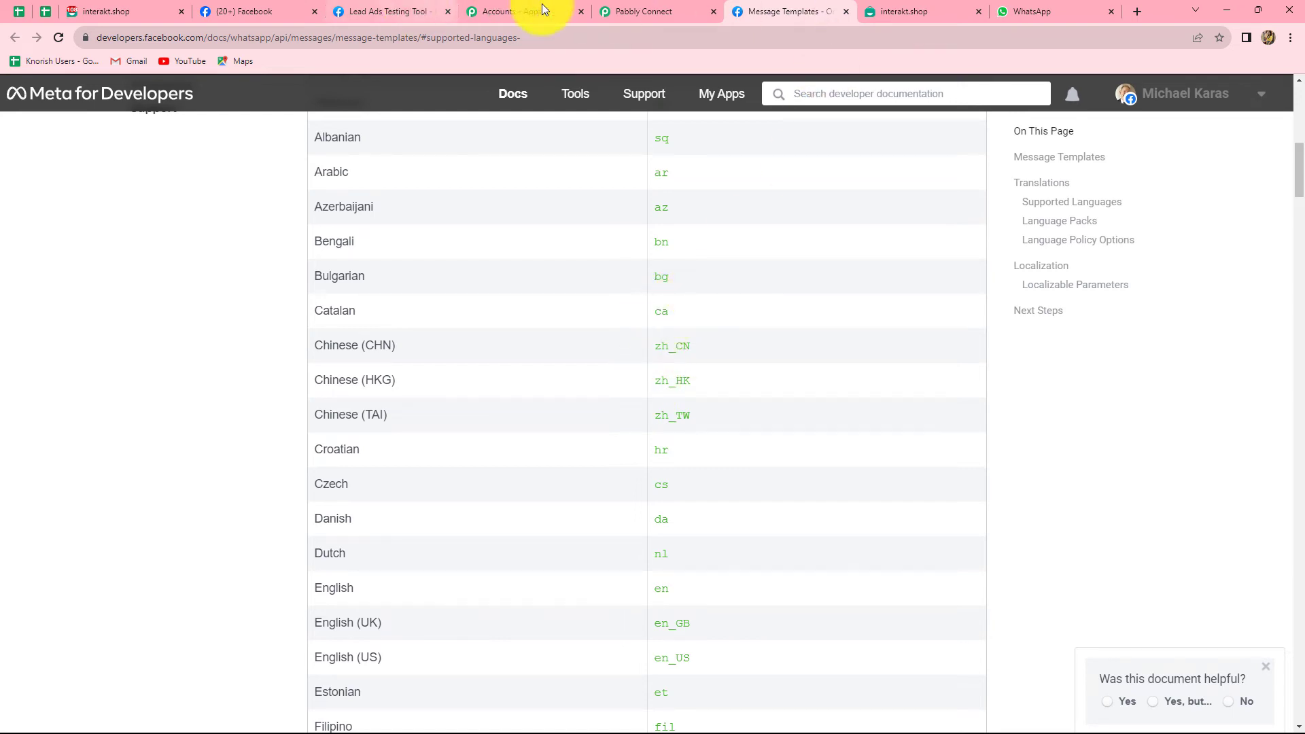
left_click(614, 6)
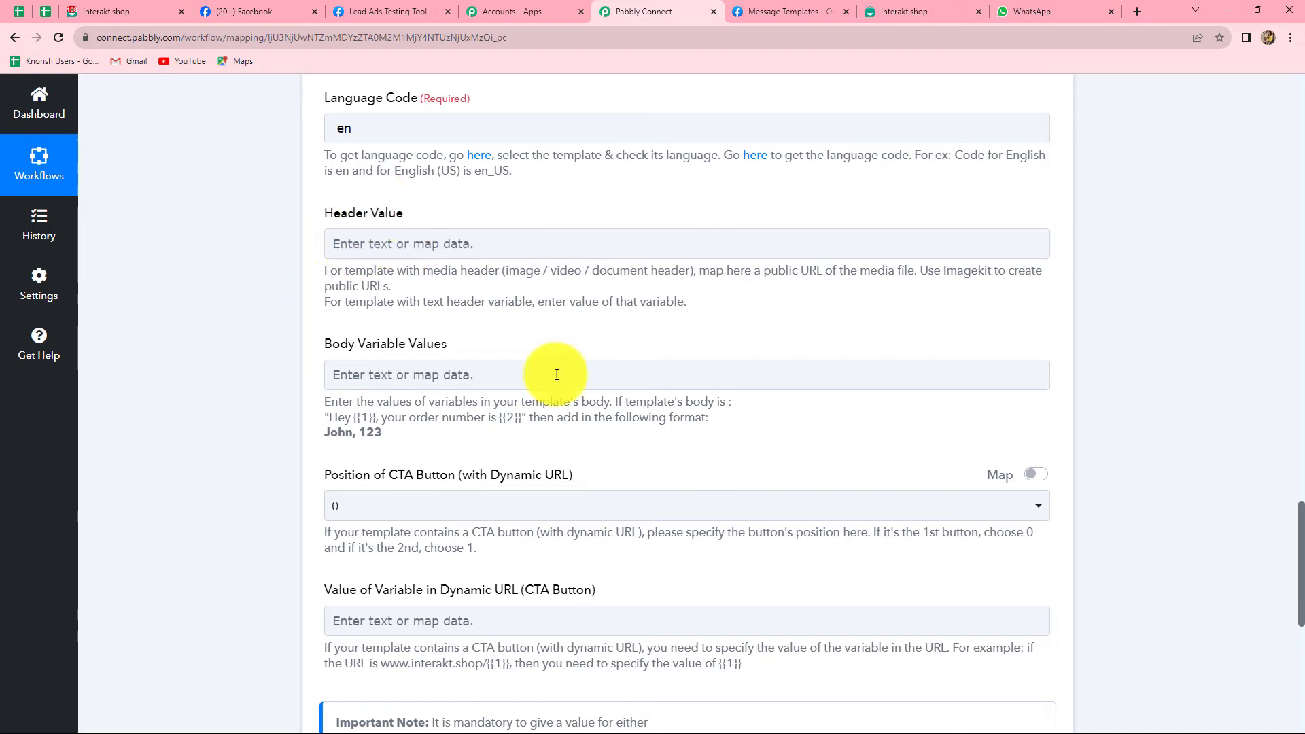
left_click(329, 246)
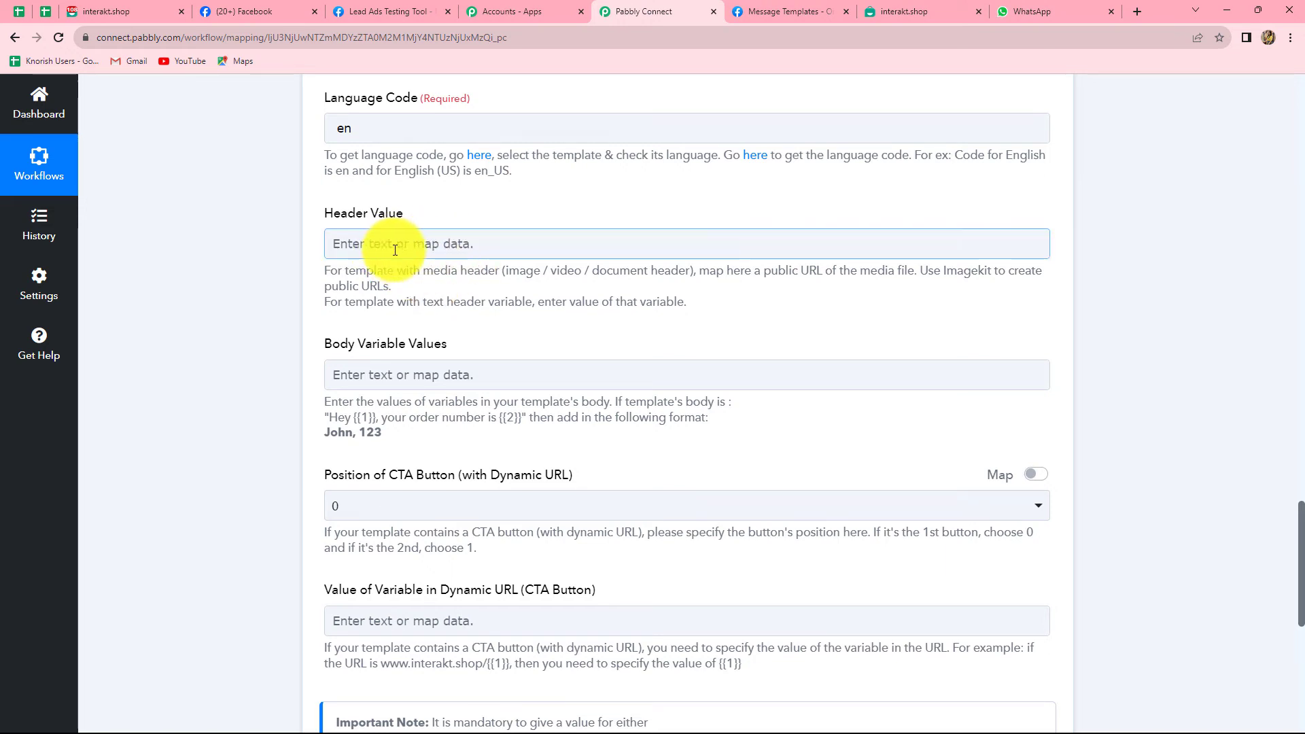
scroll(401, 347, "down", 2)
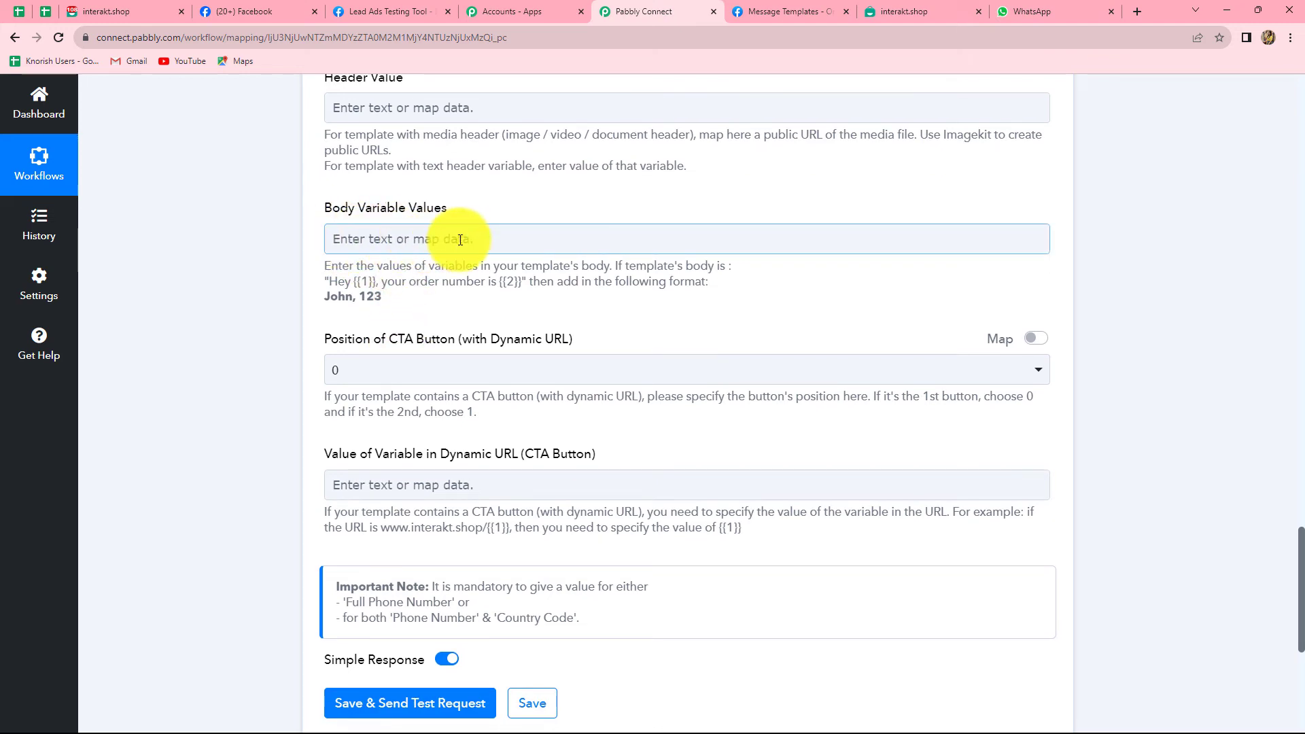
Map the Facebook lead's Res4 Full Name as the first body variable.
left_click(359, 236)
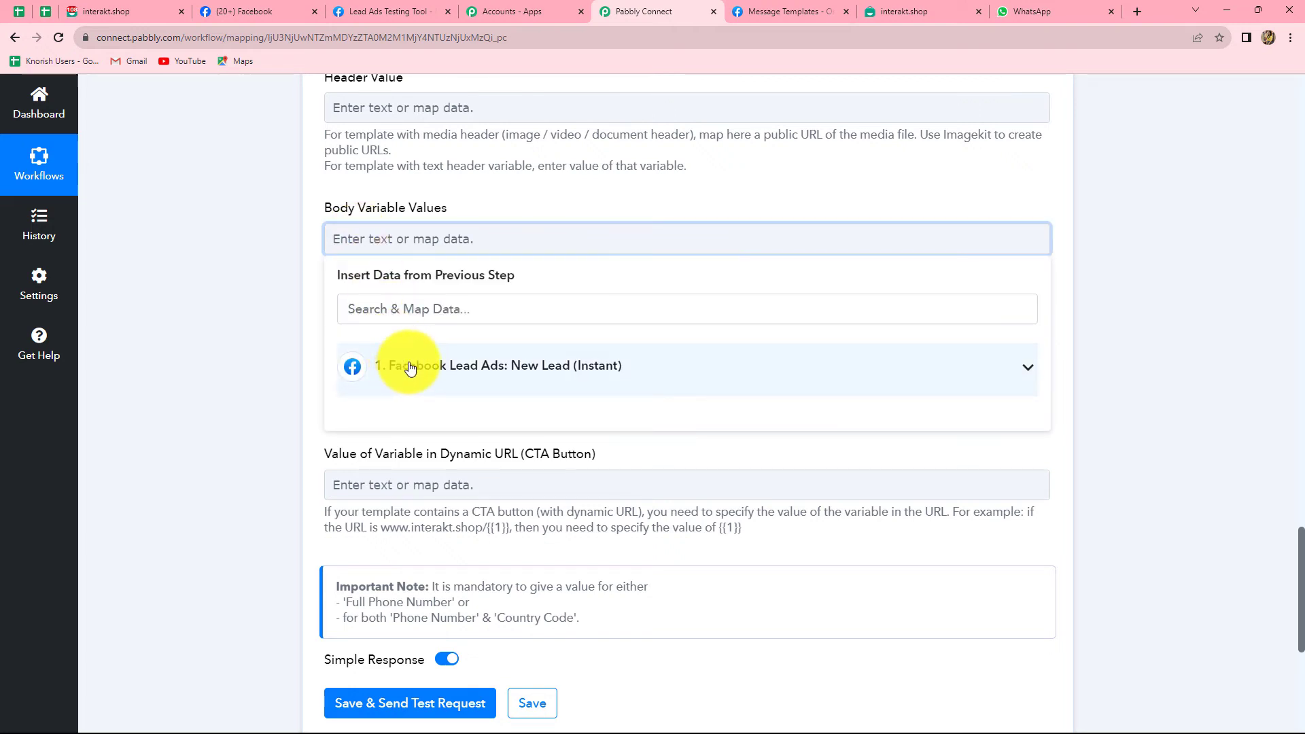
left_click(408, 367)
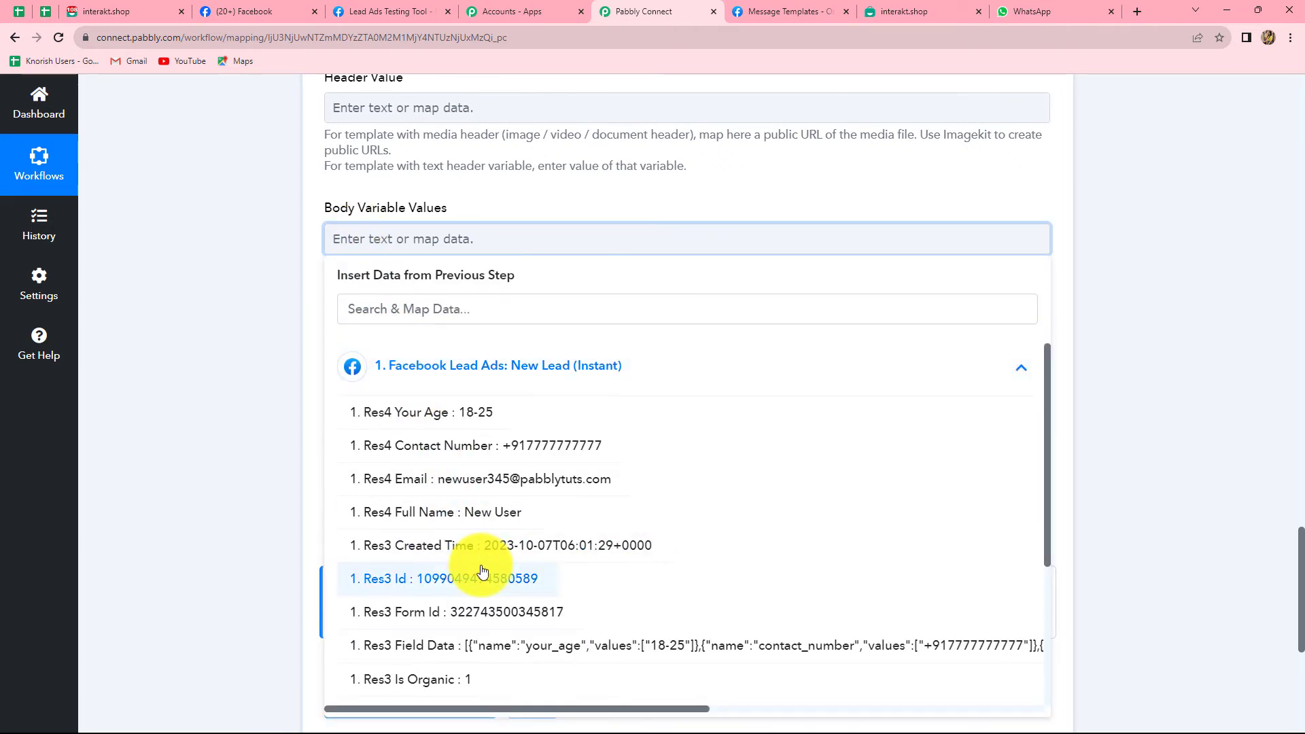
left_click(475, 519)
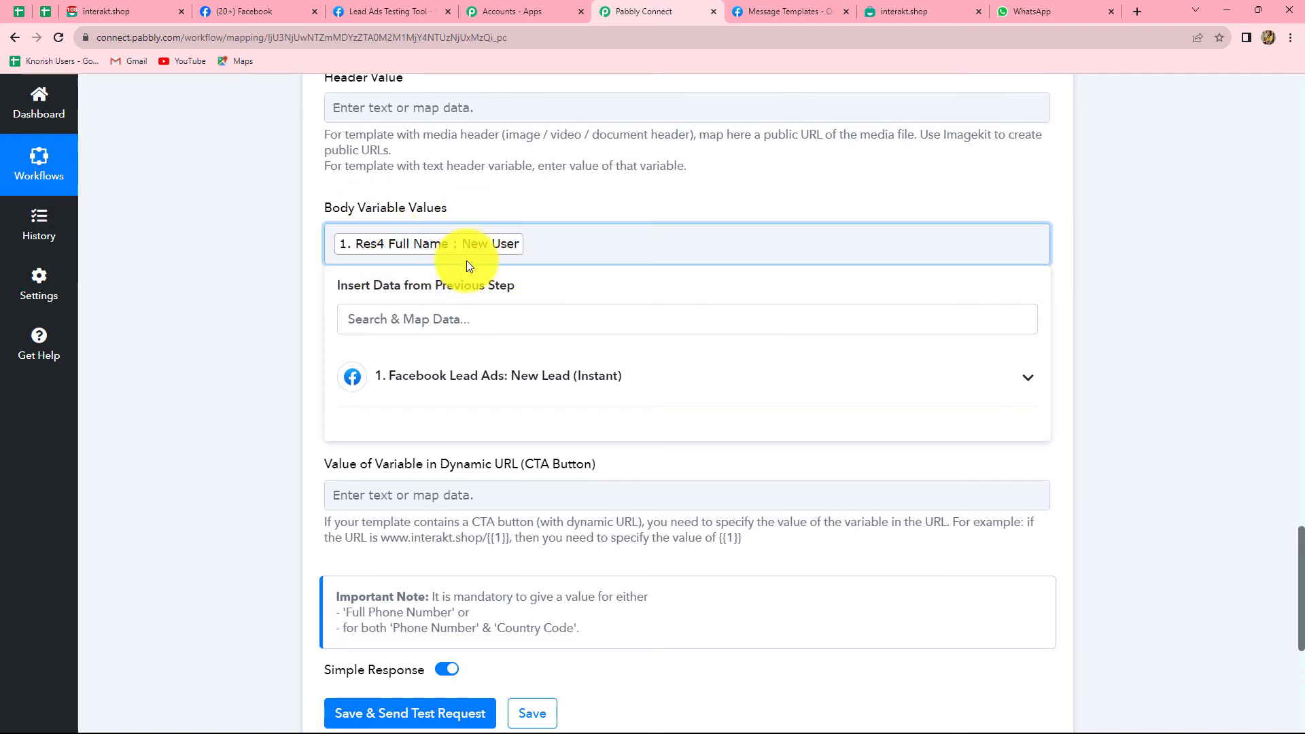
left_click(333, 299)
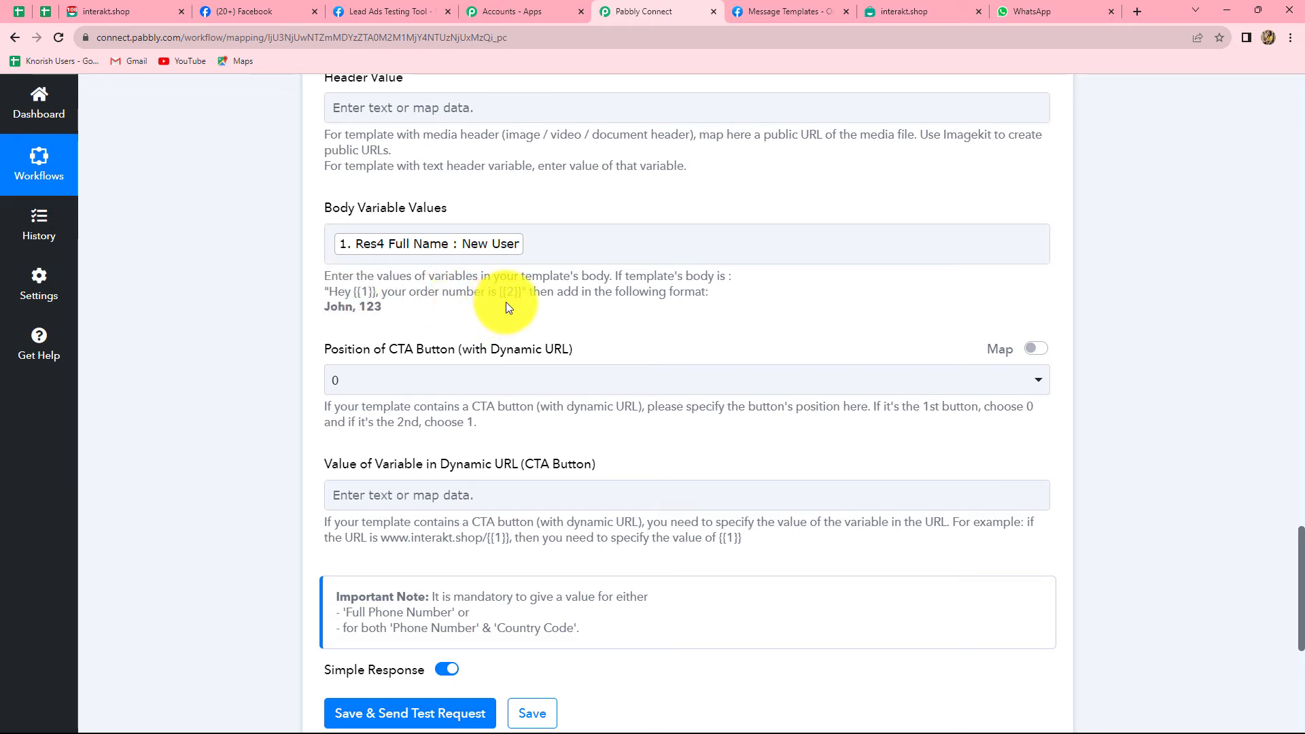
Add the lead's Res4 Email as the second, comma-separated body variable.
left_click(530, 246)
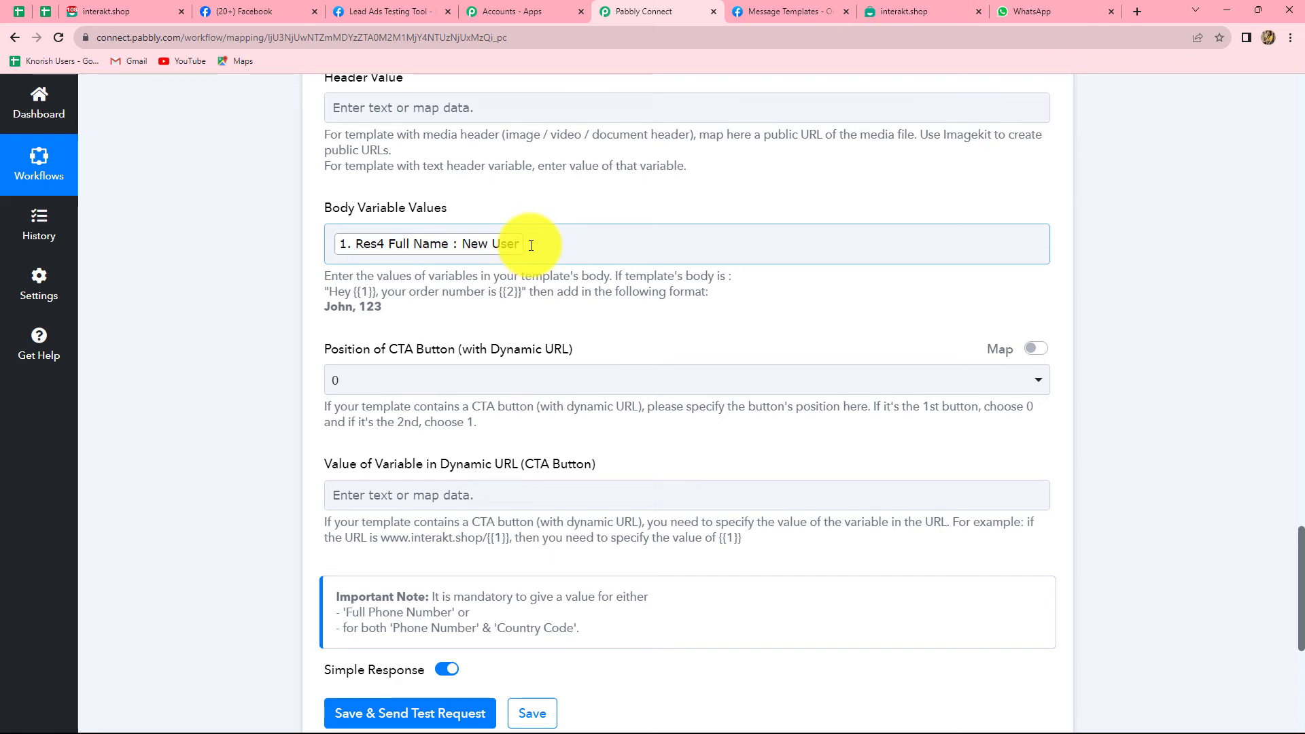
left_click(531, 246)
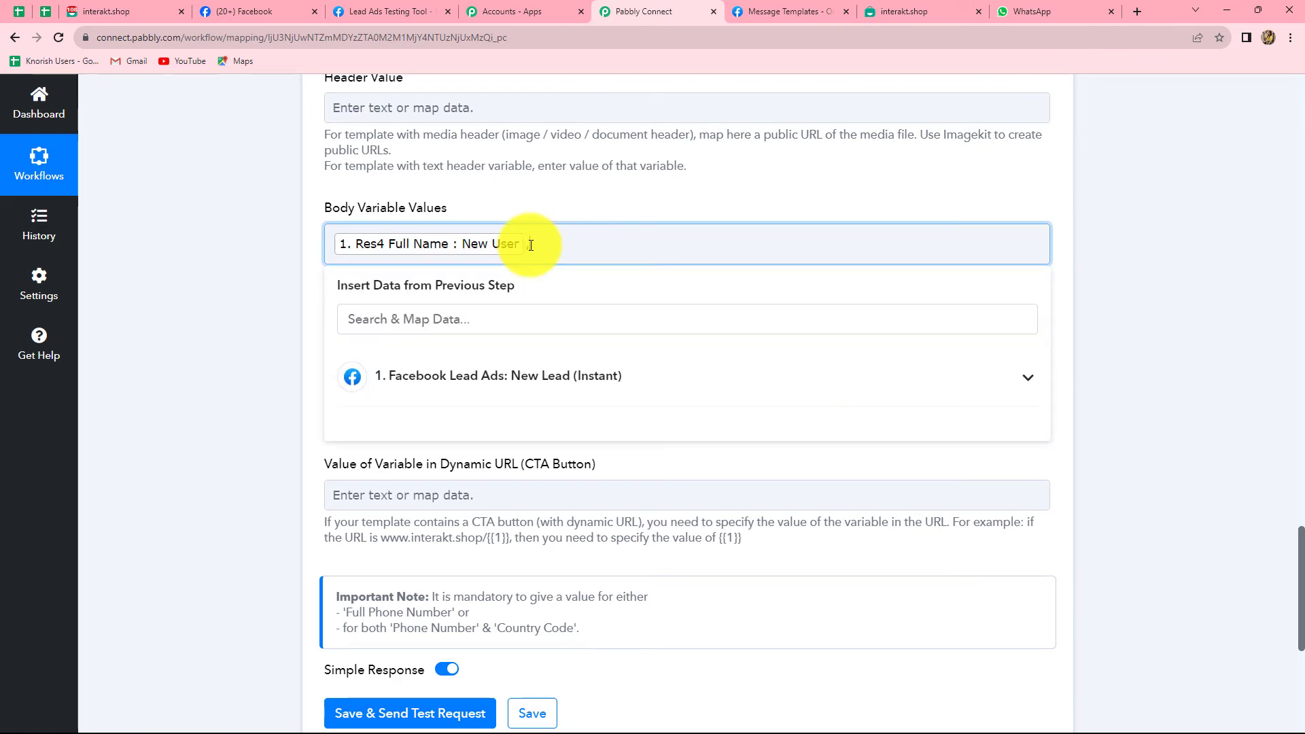
left_click(534, 381)
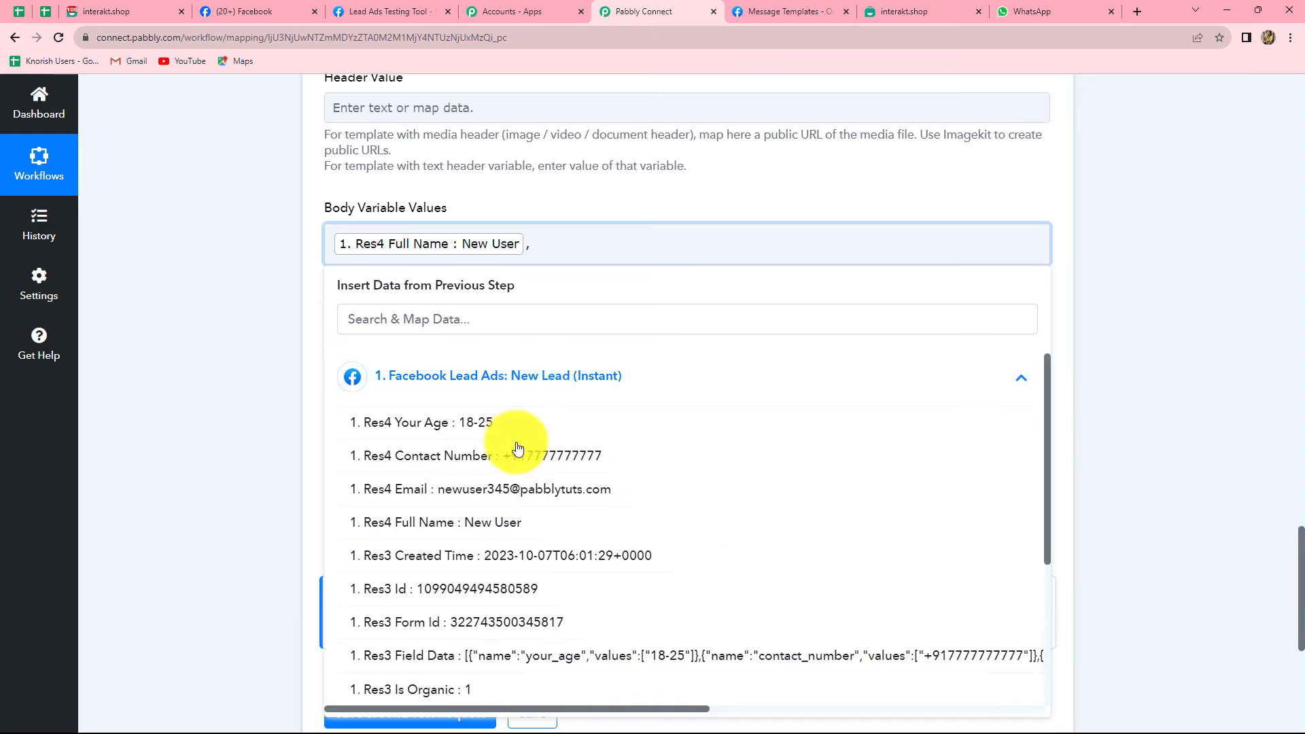
left_click(516, 491)
left_click(1221, 389)
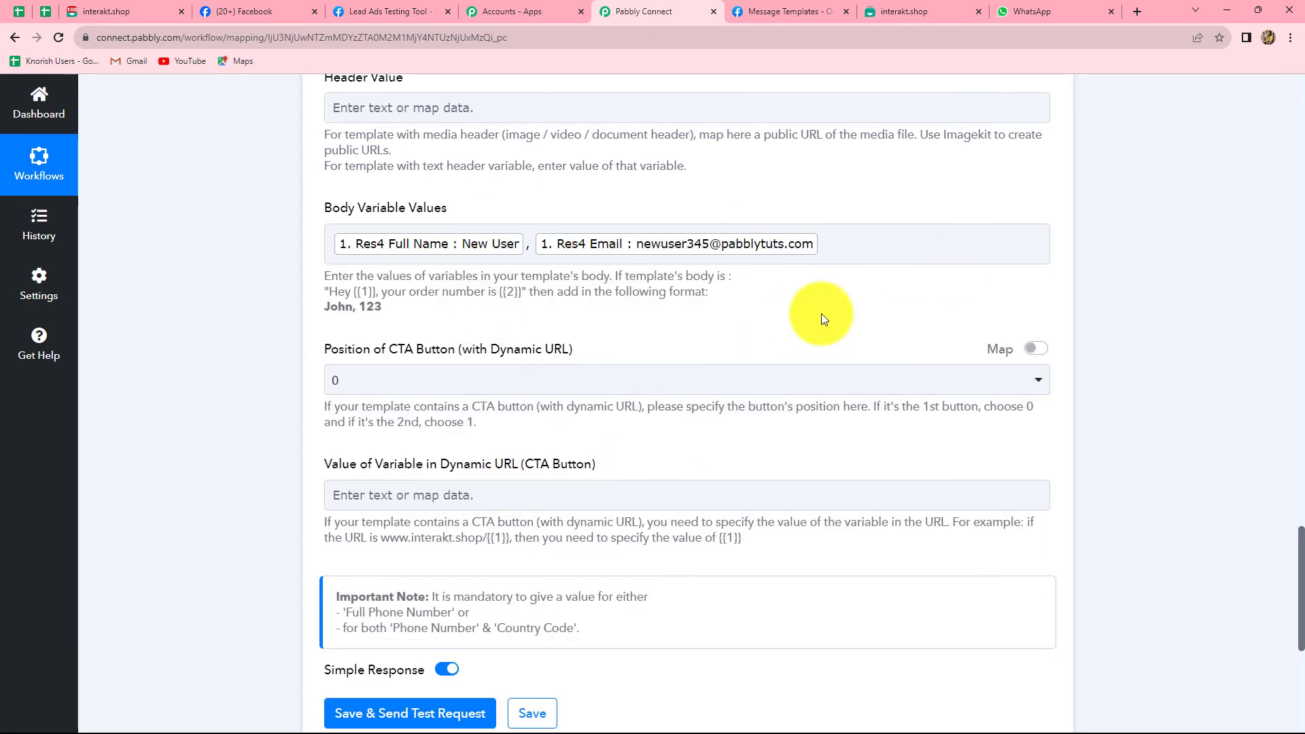
left_click(429, 250)
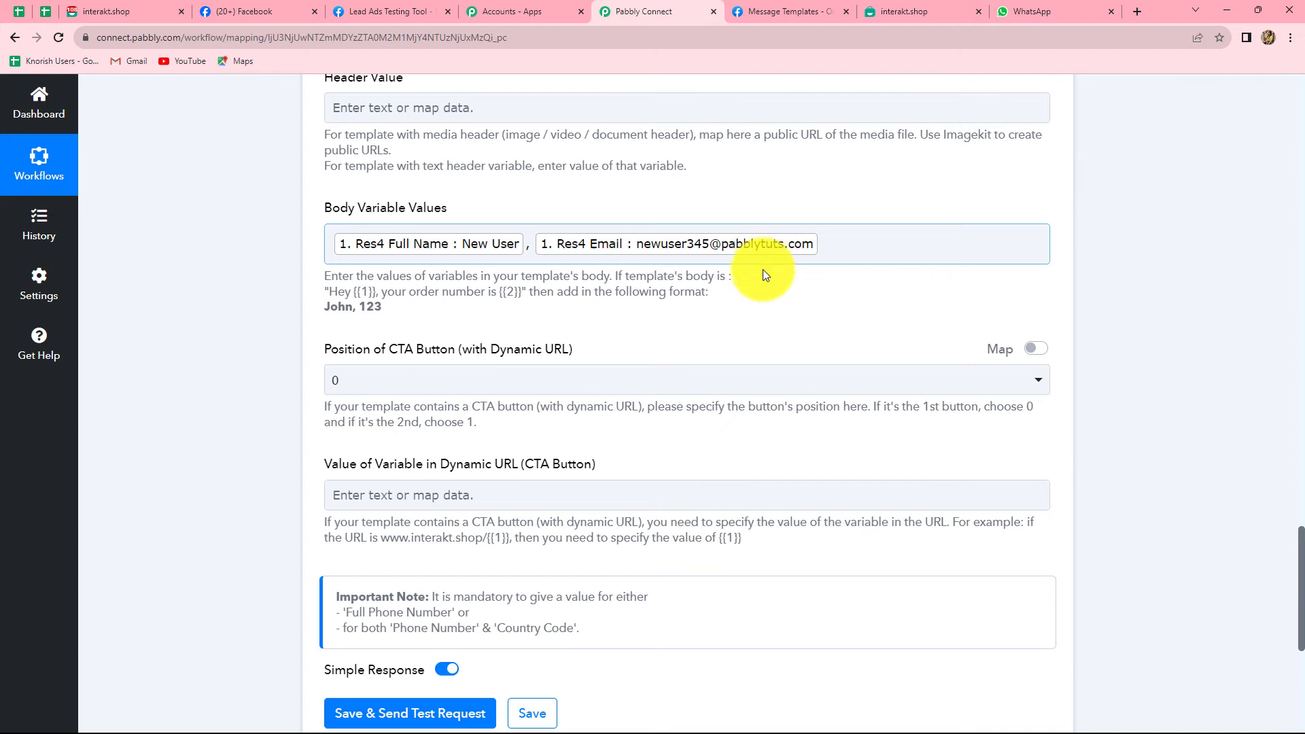
scroll(743, 395, "down", 4)
scroll(694, 384, "up", 3)
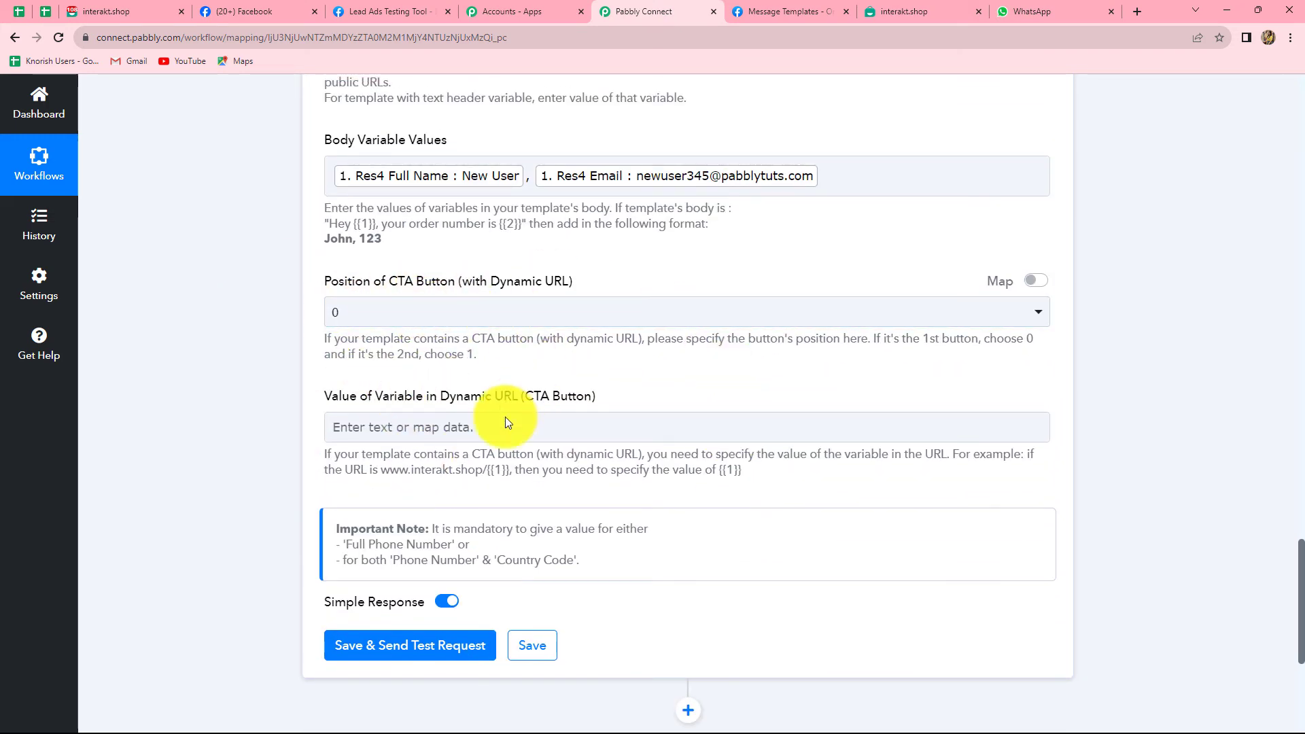
scroll(476, 499, "down", 1)
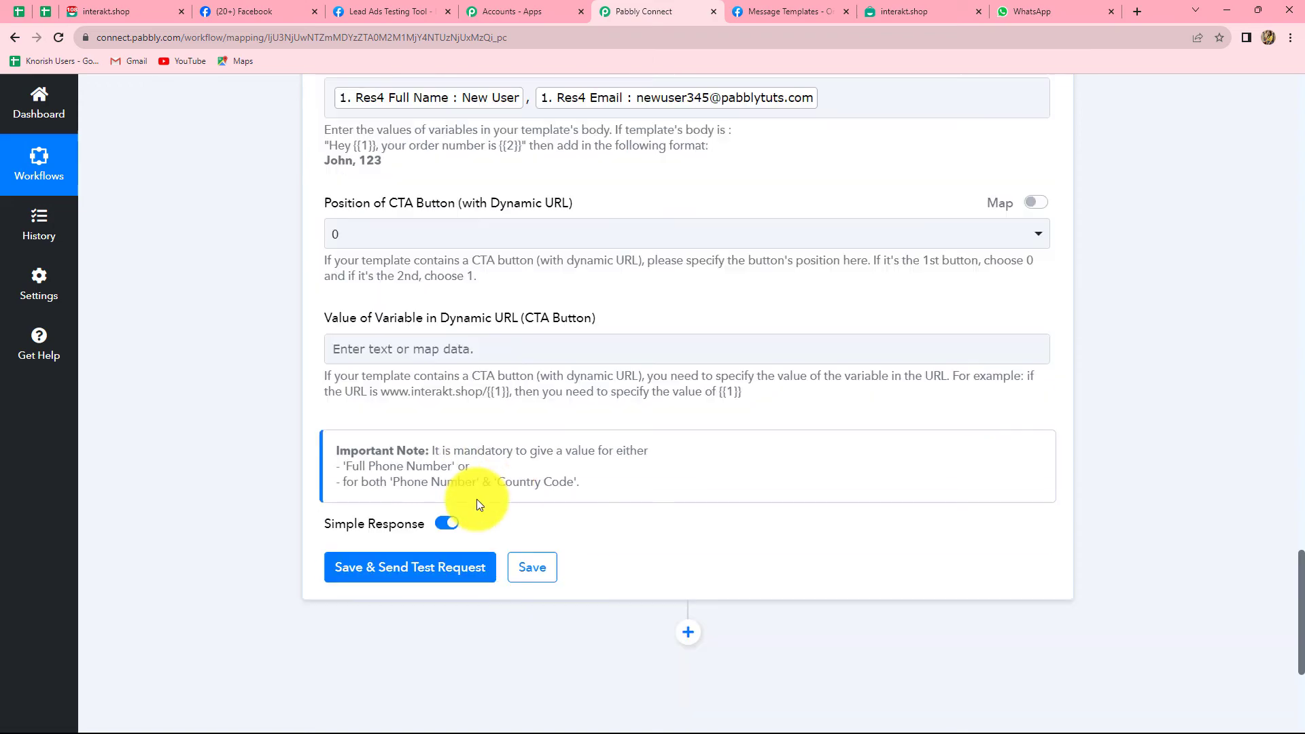
scroll(479, 501, "down", 2)
scroll(480, 499, "up", 12)
scroll(482, 497, "down", 5)
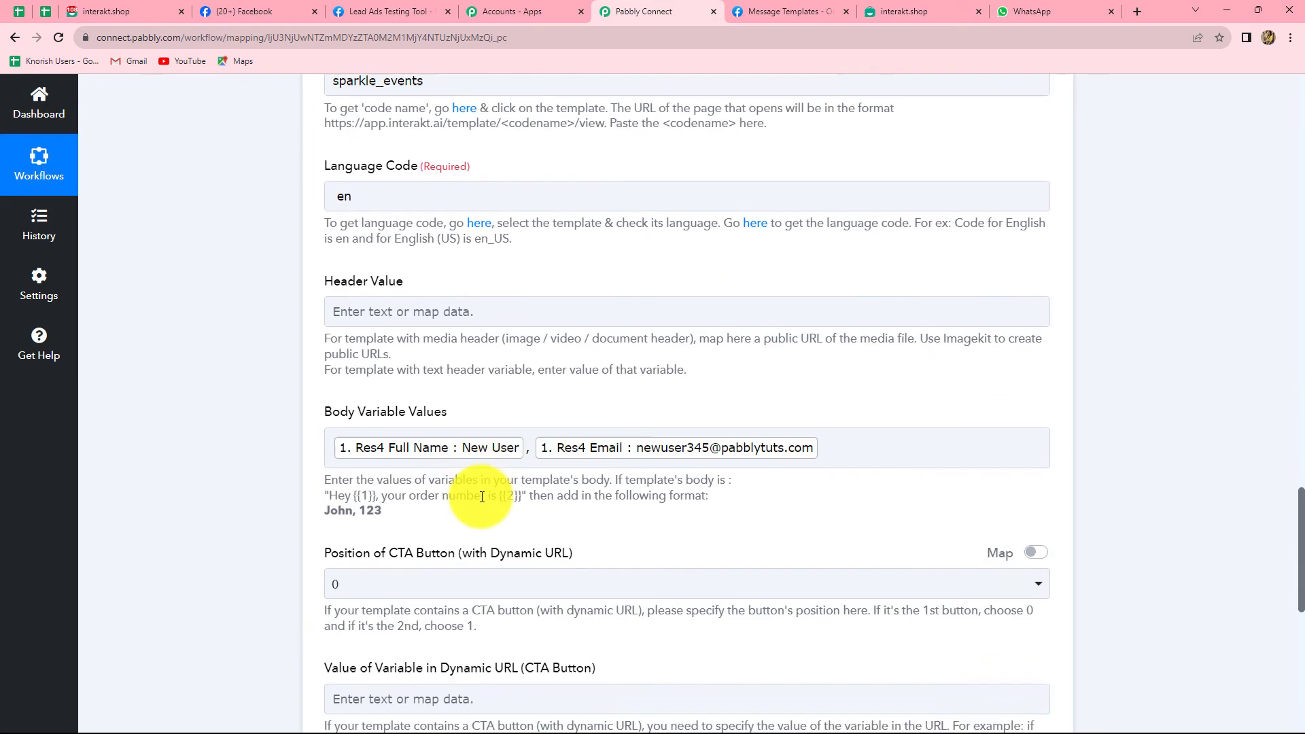
scroll(482, 497, "down", 7)
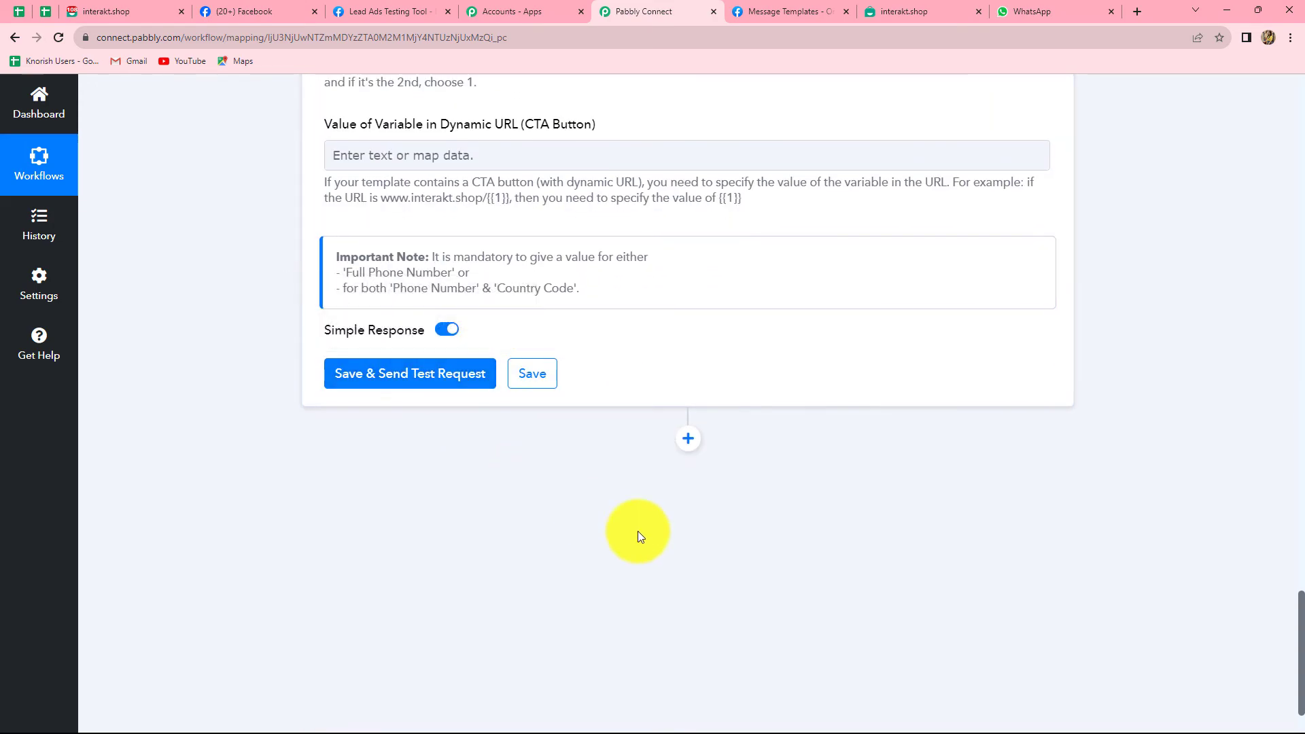
Remove the mapped contact number from Full Phone Number and enter '+'.
scroll(515, 542, "up", 11)
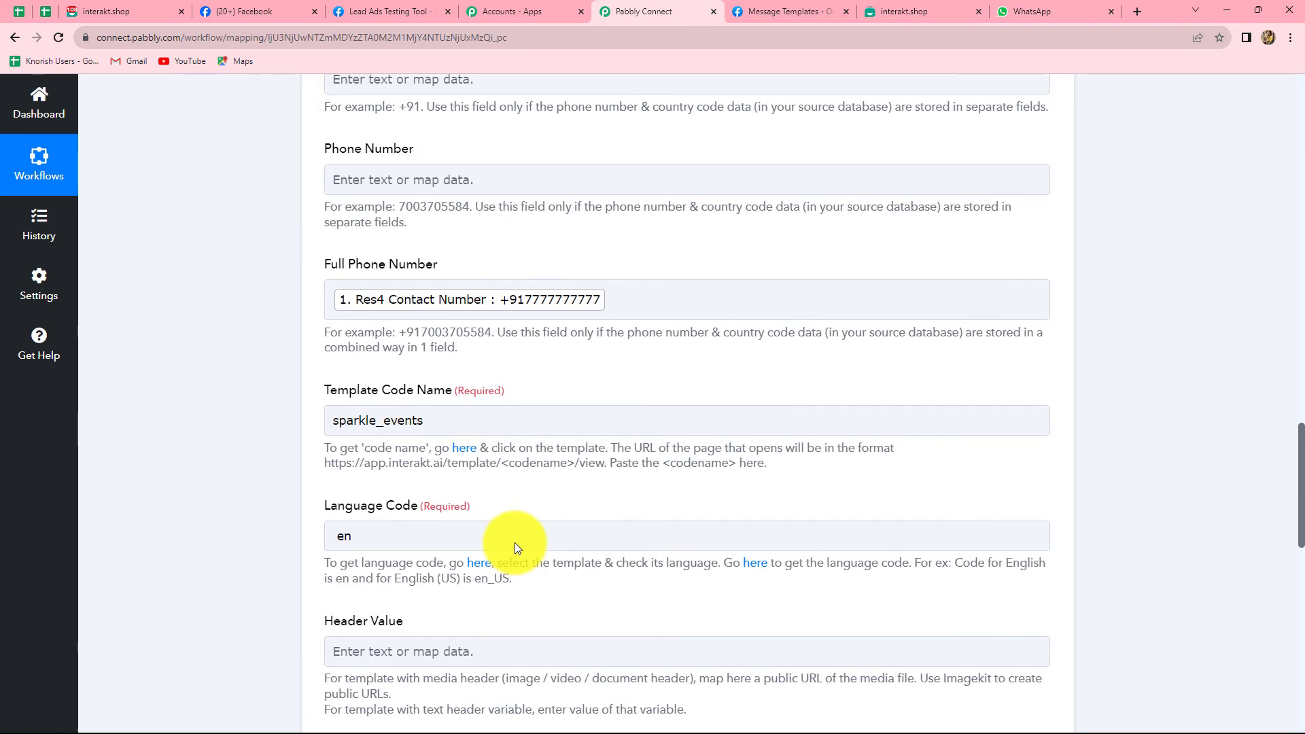
left_click(615, 307)
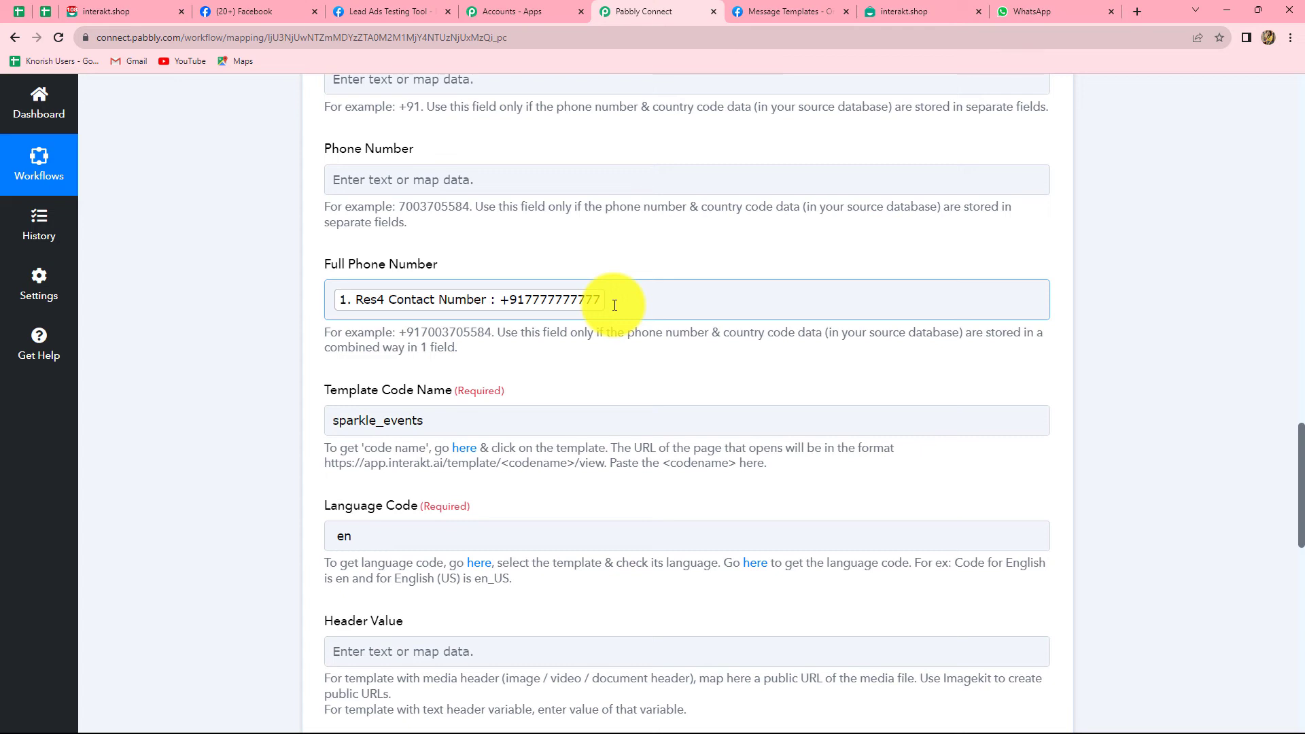
left_click(614, 305)
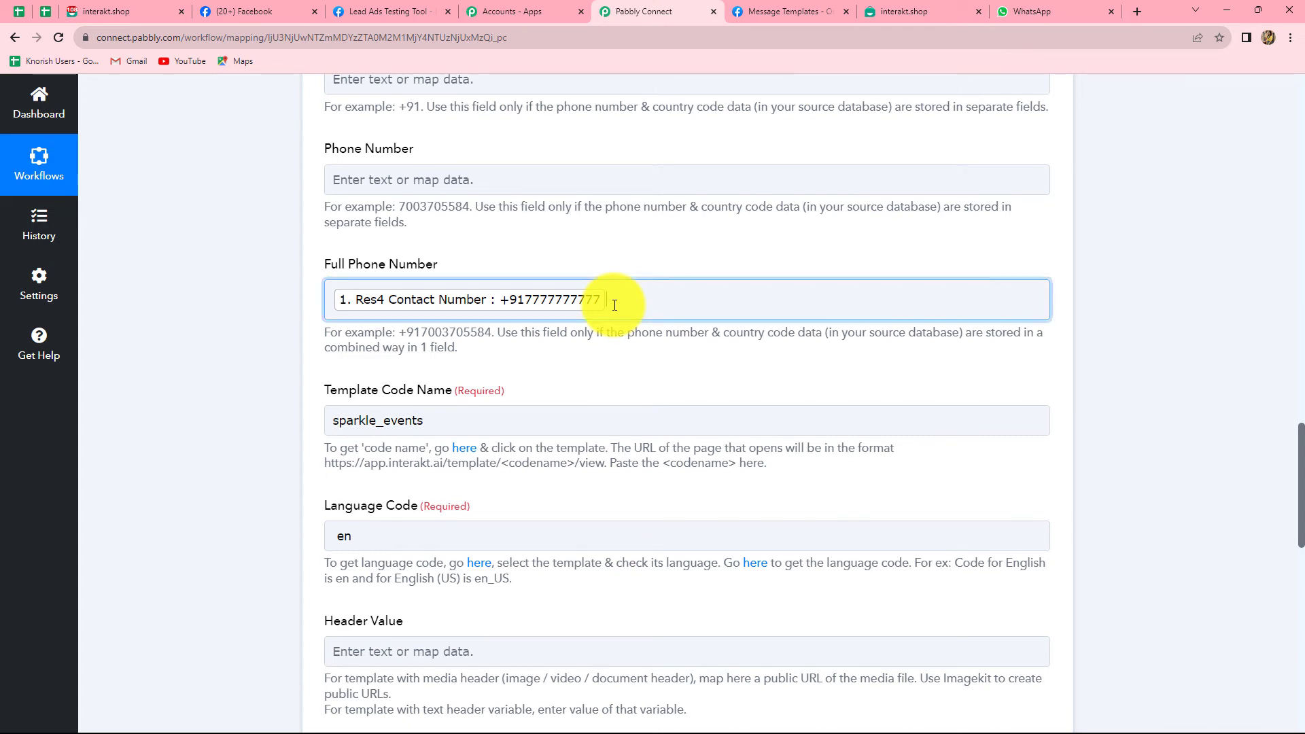
key("BackSpace")
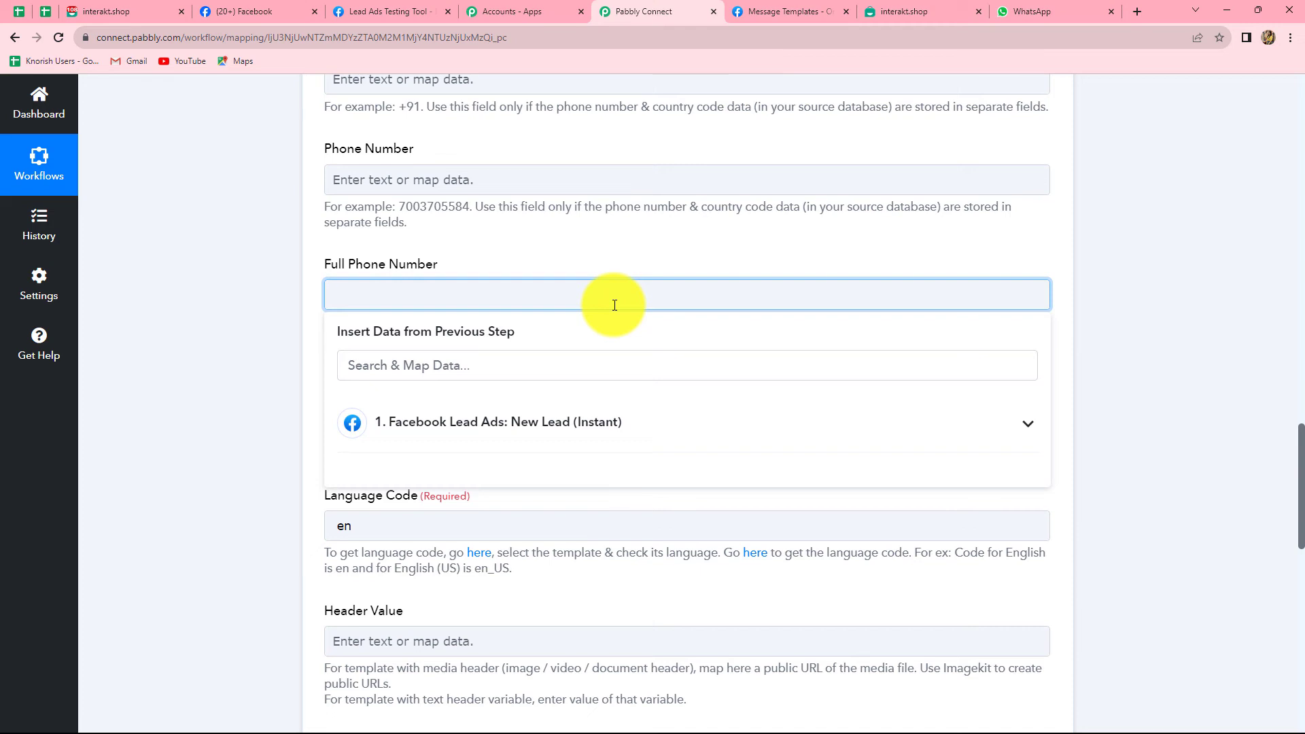
type("+")
Save and send a test request, getting a queued response for template sparkle_events.
scroll(607, 344, "down", 15)
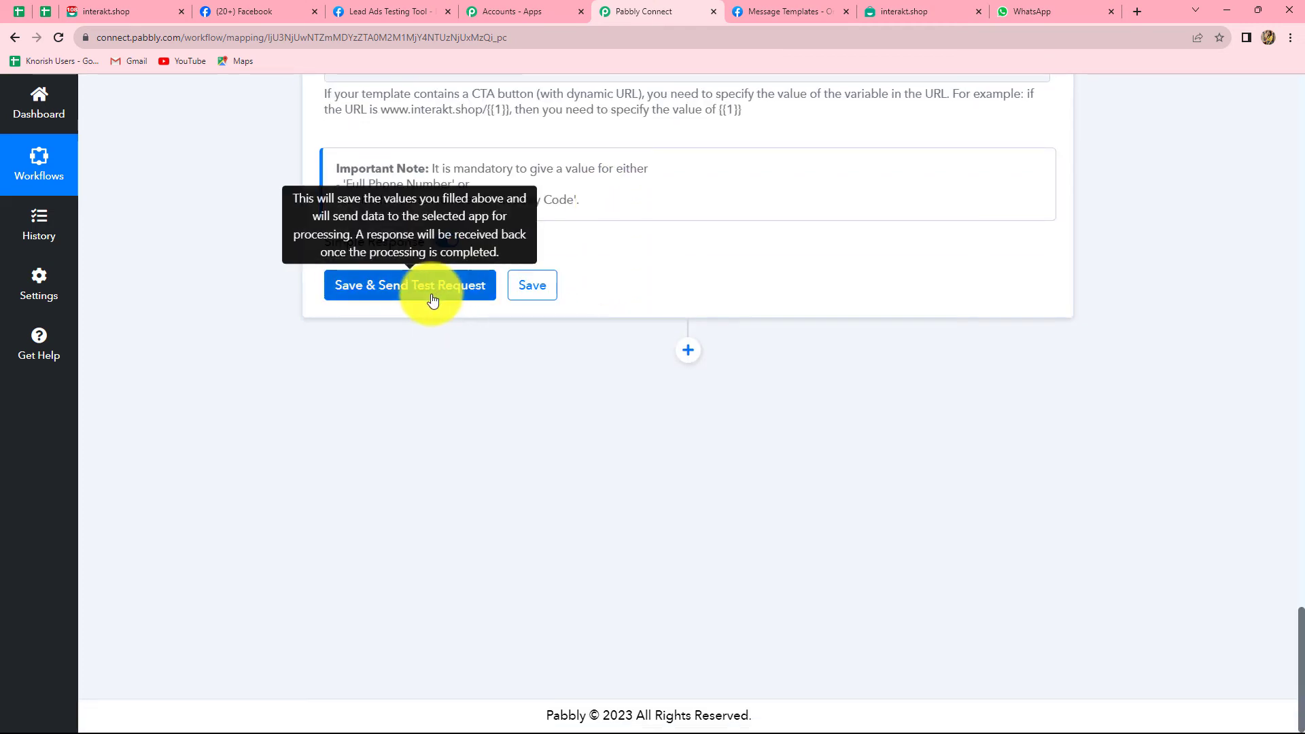
left_click(433, 300)
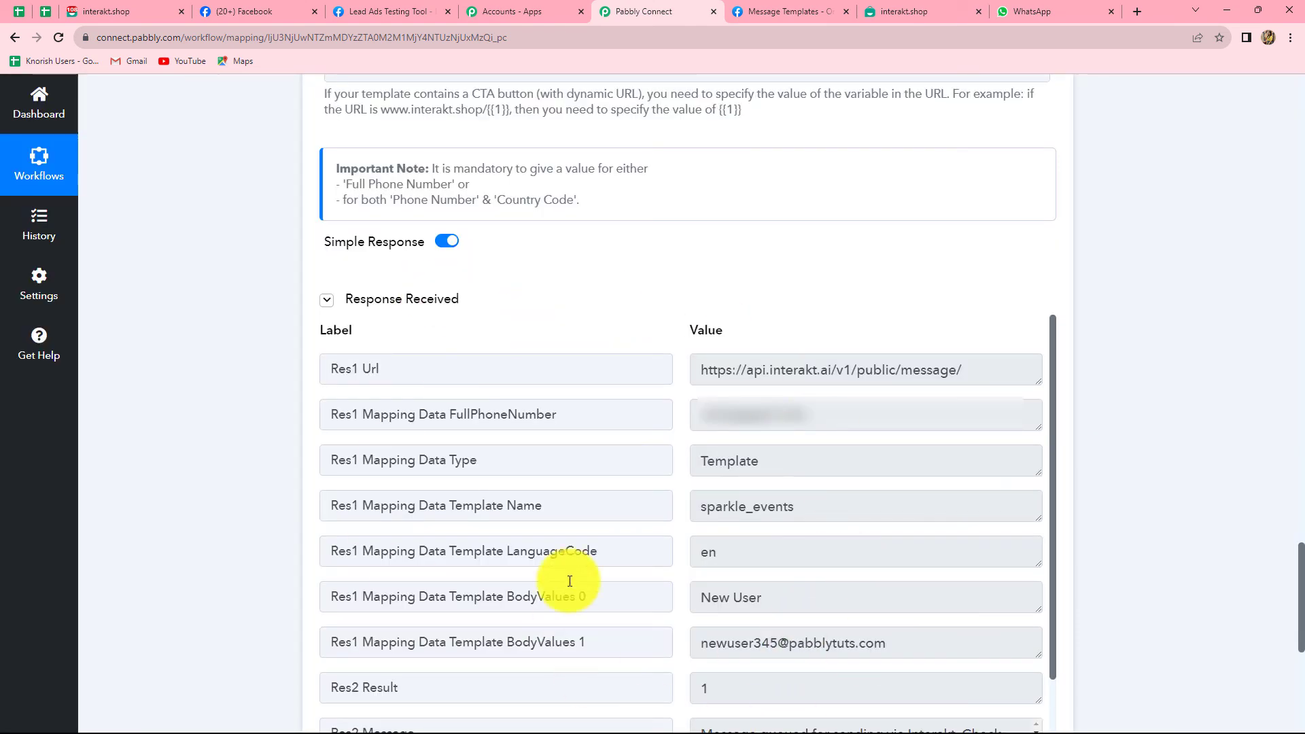
scroll(832, 532, "down", 5)
left_click(702, 437)
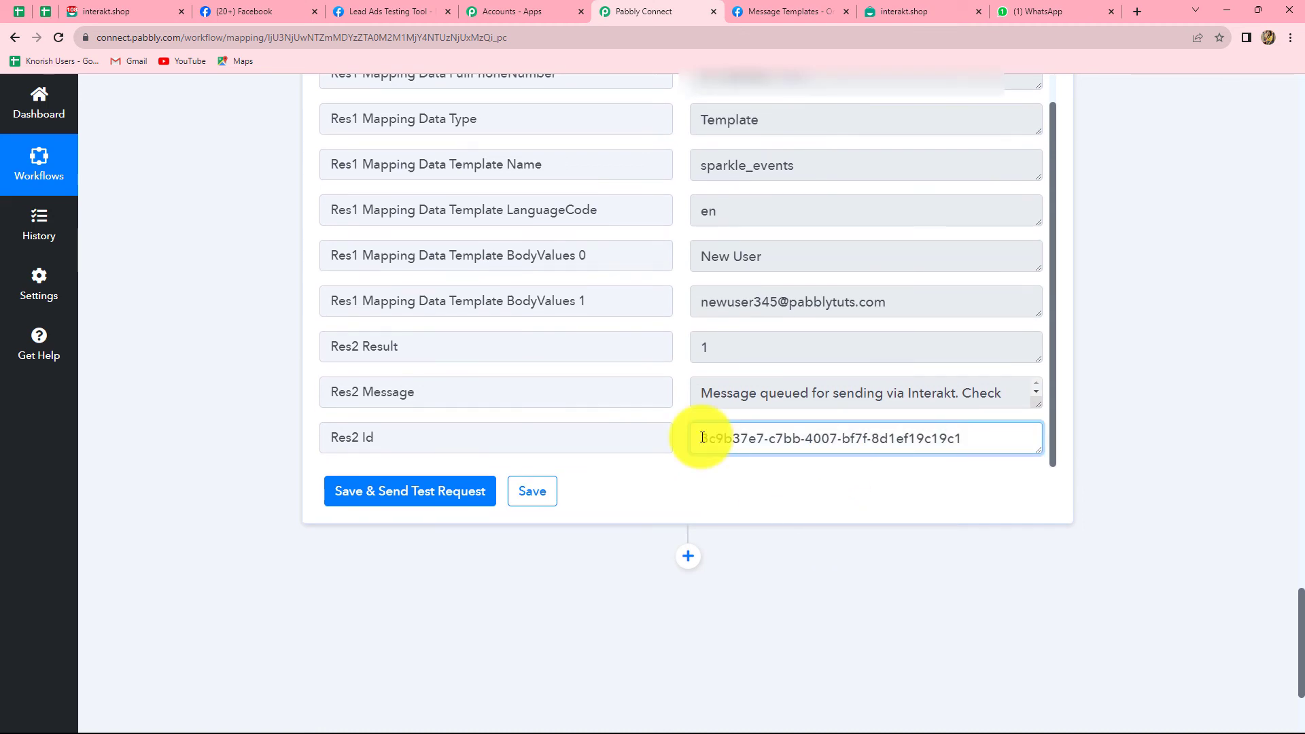
left_click_drag(703, 437, 991, 430)
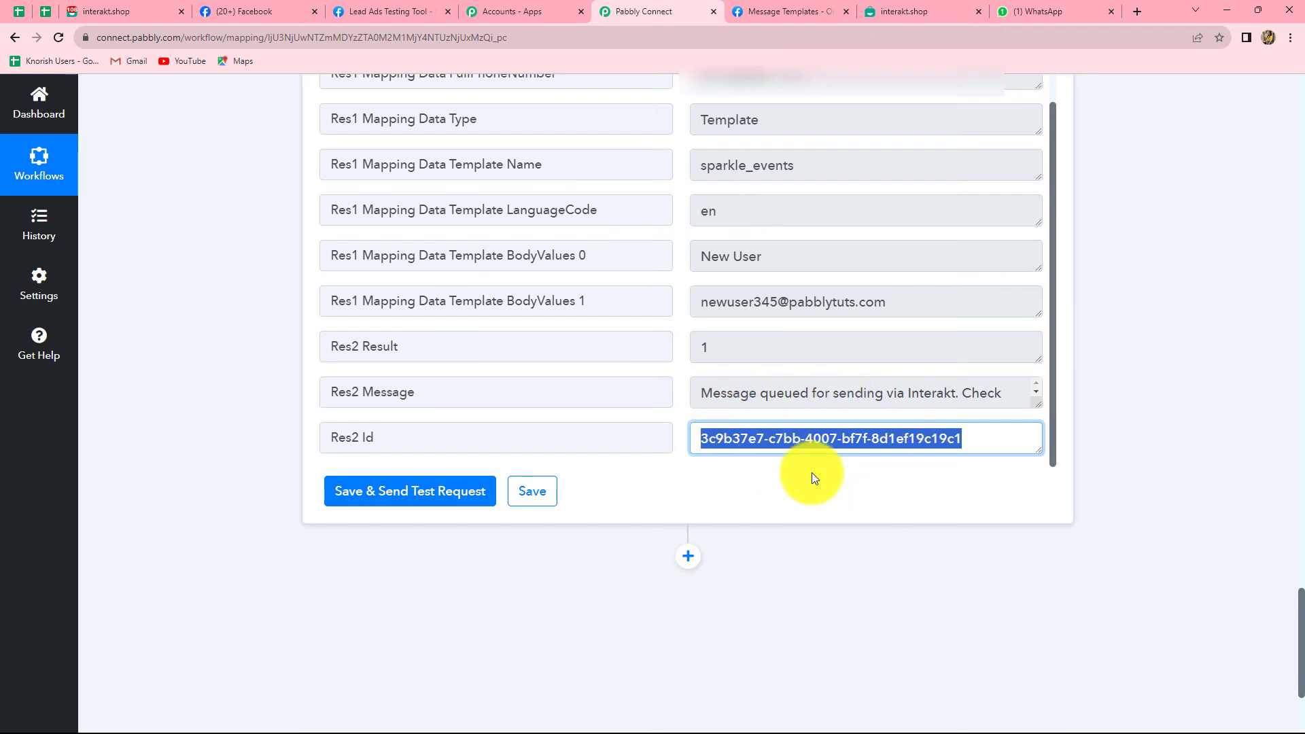
left_click(1001, 443)
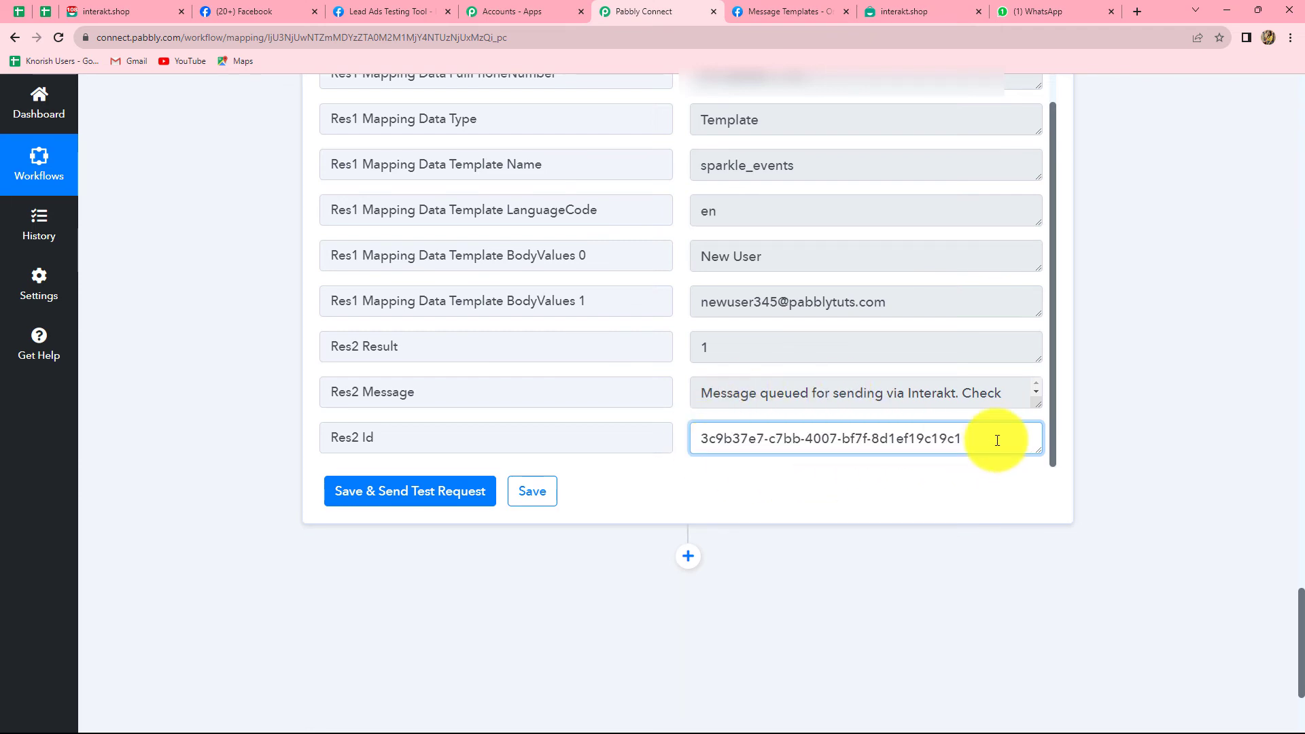
Check WhatsApp Web for the received Sparkle Events message with the lead's name and email.
left_click(1047, 7)
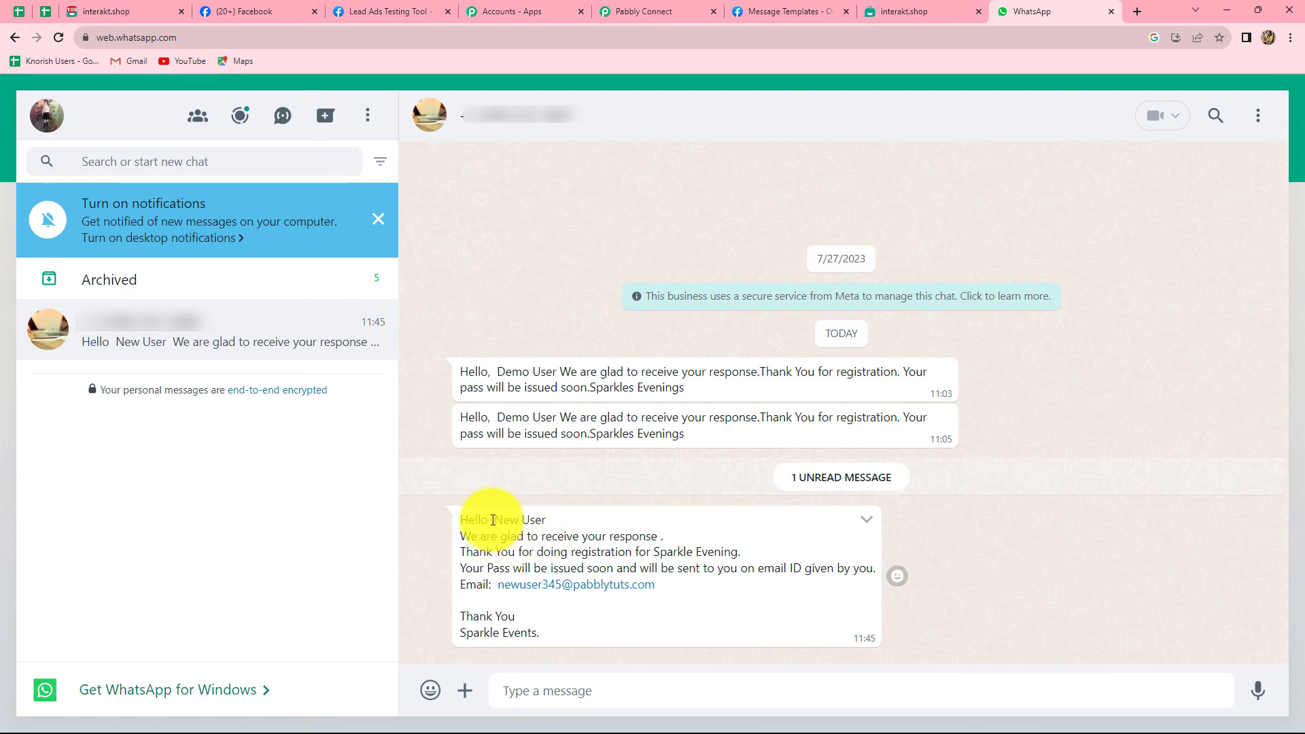
double_click(496, 520)
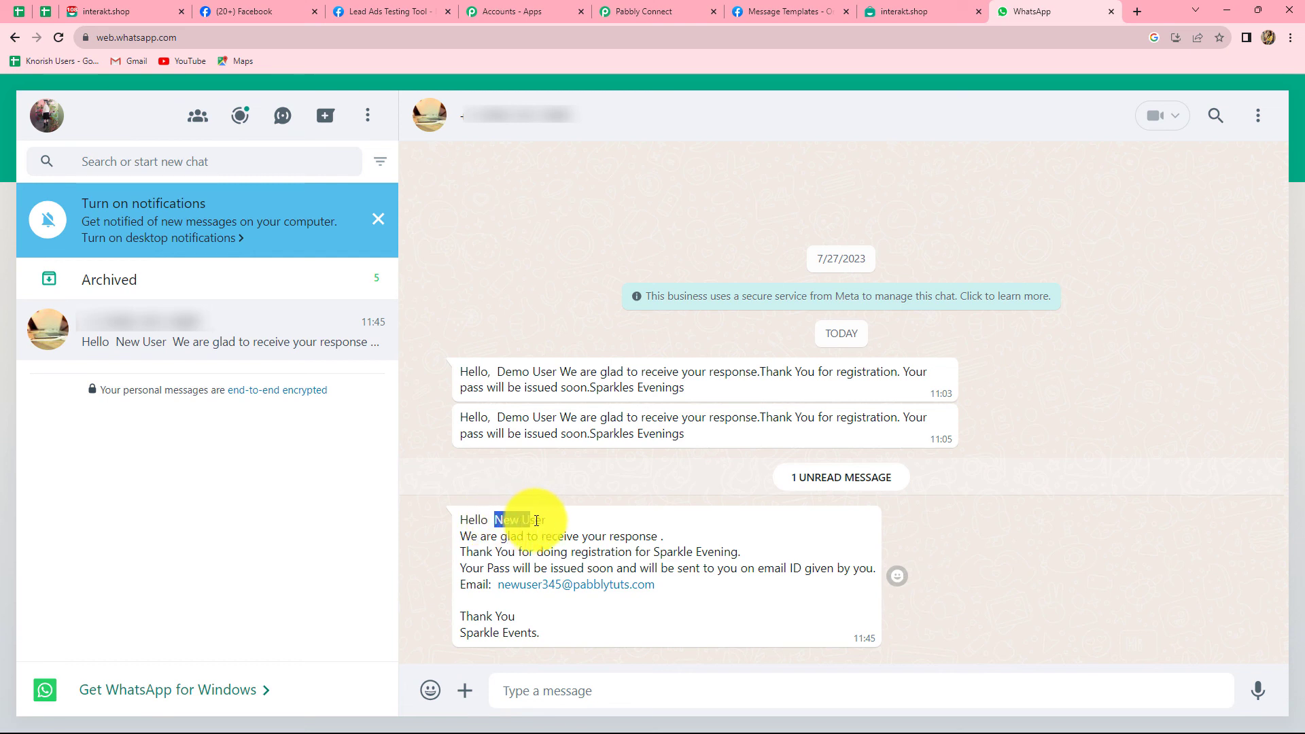
left_click(560, 523)
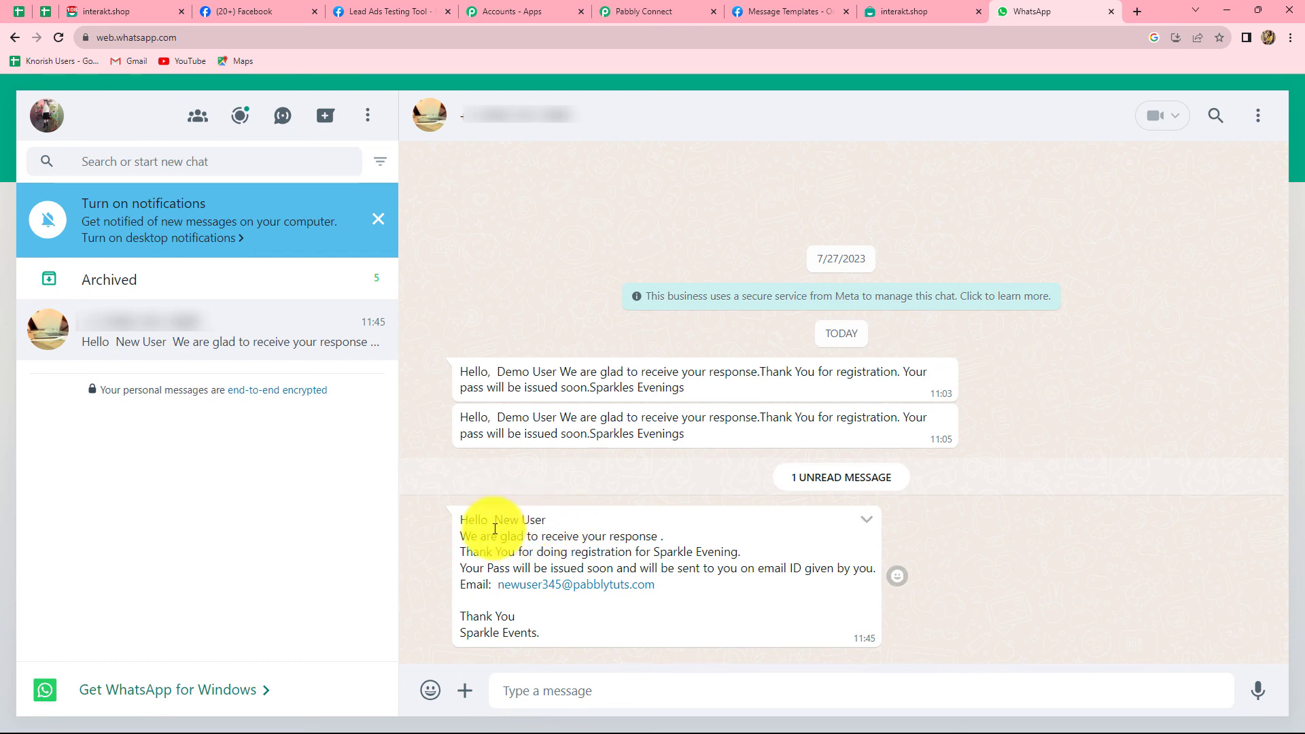